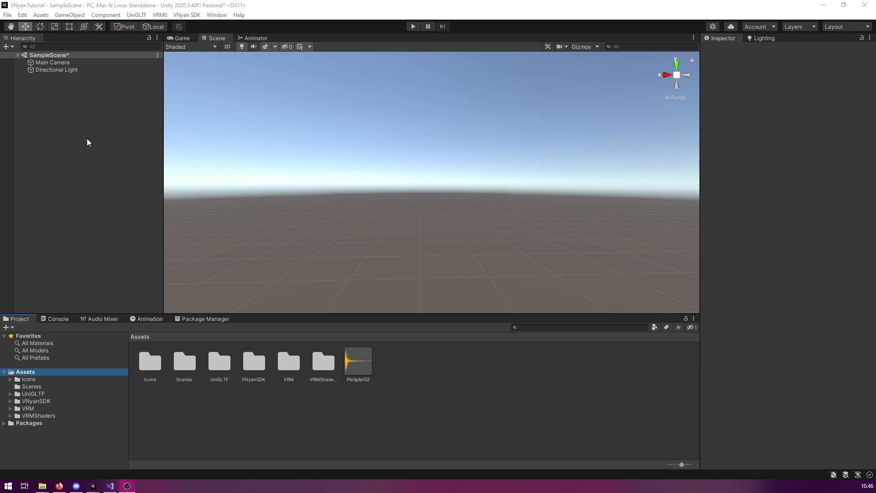
Step: Create an empty object named PropContainer in the scene
right_click(54, 121)
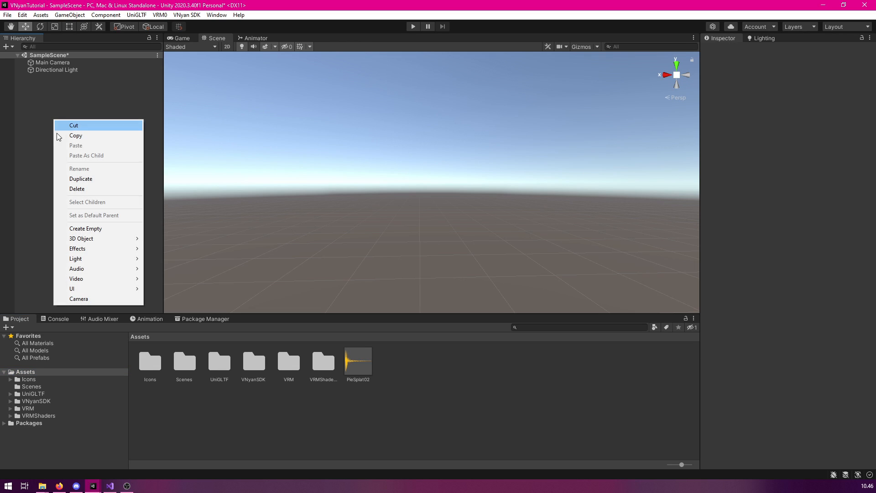
click(100, 231)
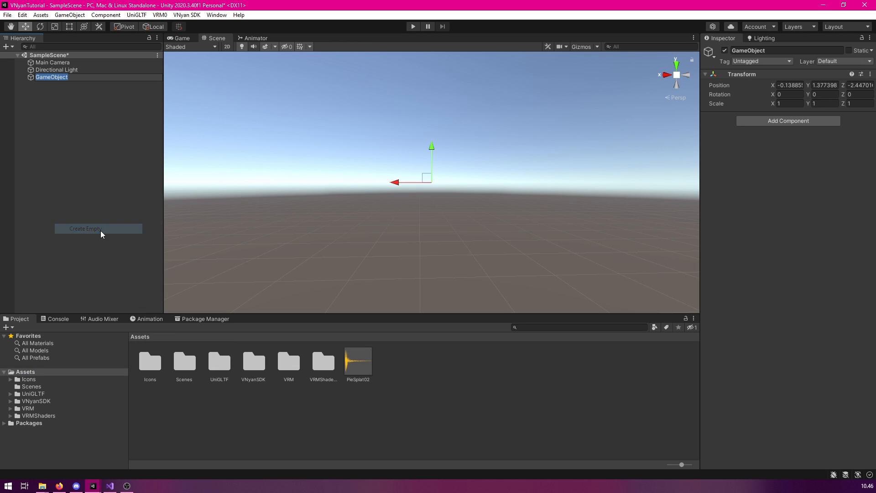
text(PropContainer)
click(97, 122)
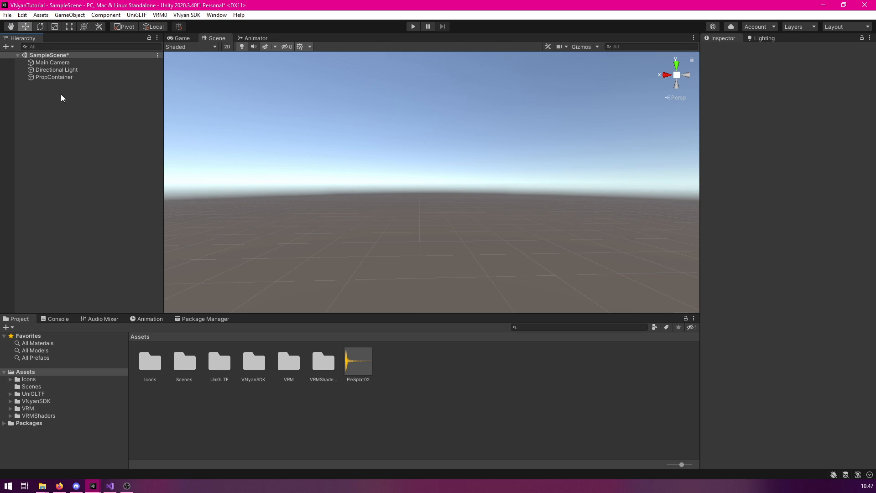
Step: Set the PropContainer object's position to 0, 0, 0
click(52, 78)
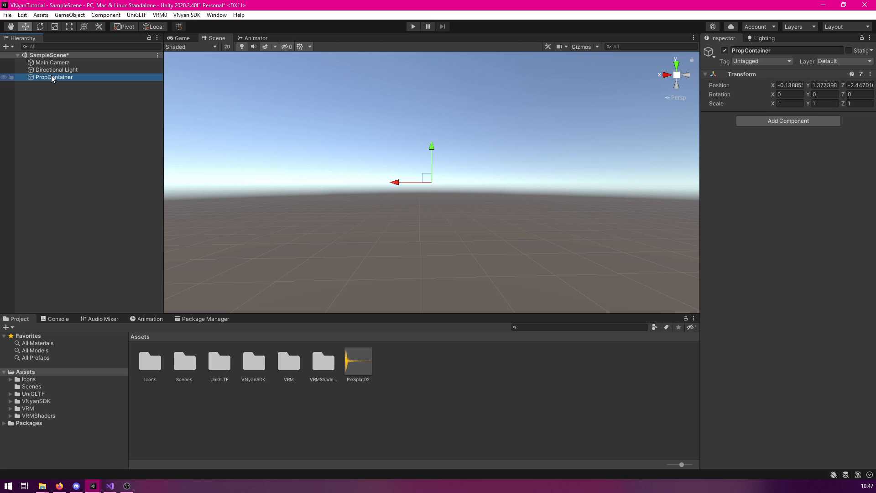
click(790, 85)
text(0)
click(822, 84)
text(0)
click(860, 85)
text(0)
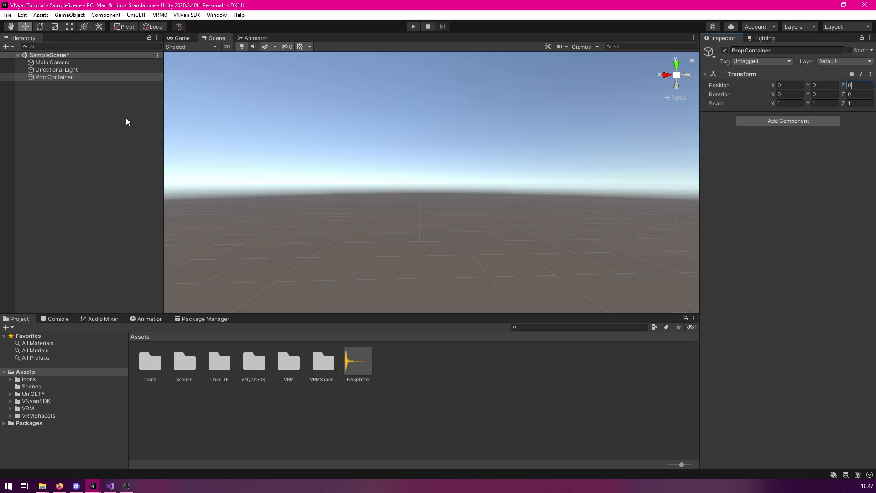
Step: Create an empty child object named UFO inside PropContainer
right_click(56, 78)
click(80, 188)
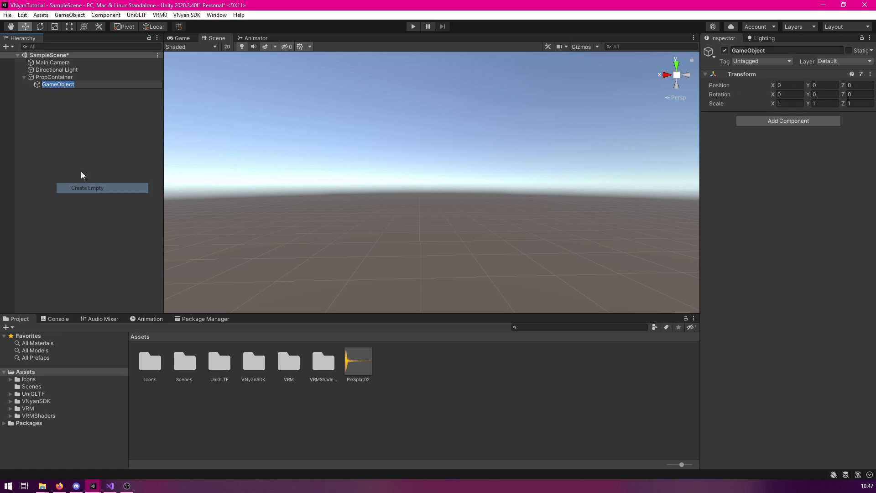
text(UFO)
click(73, 111)
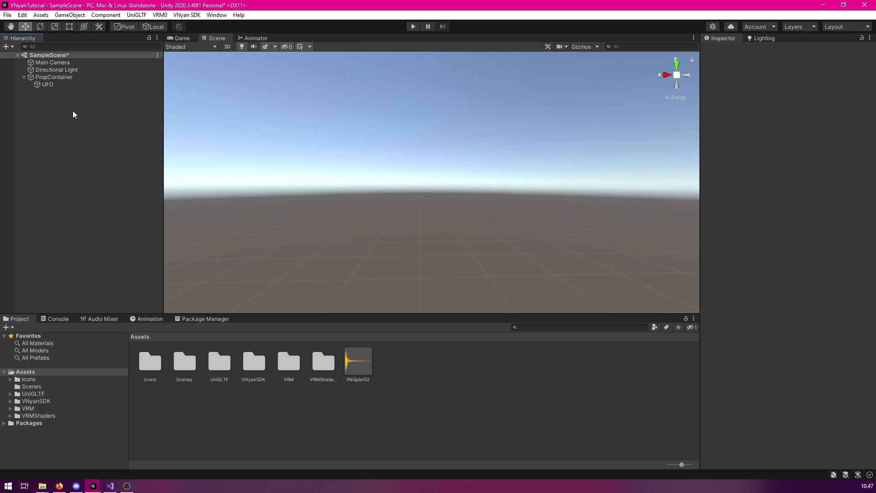
Step: Add a cylinder under the UFO object and flatten it into a disc with a Y scale of about 0.04
click(45, 85)
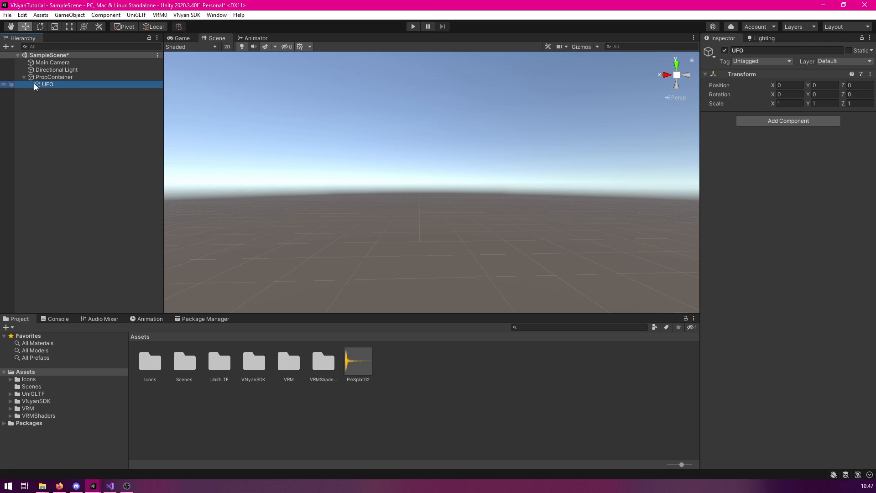
right_click(43, 87)
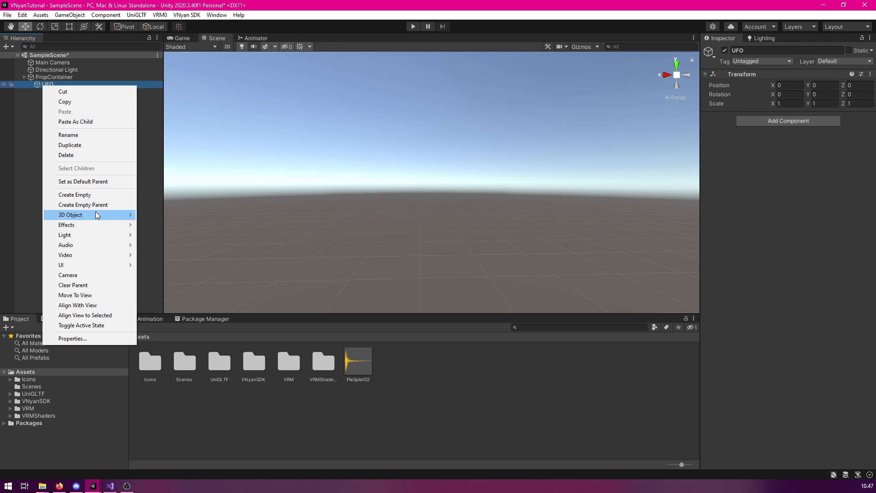
mouse_move(99, 216)
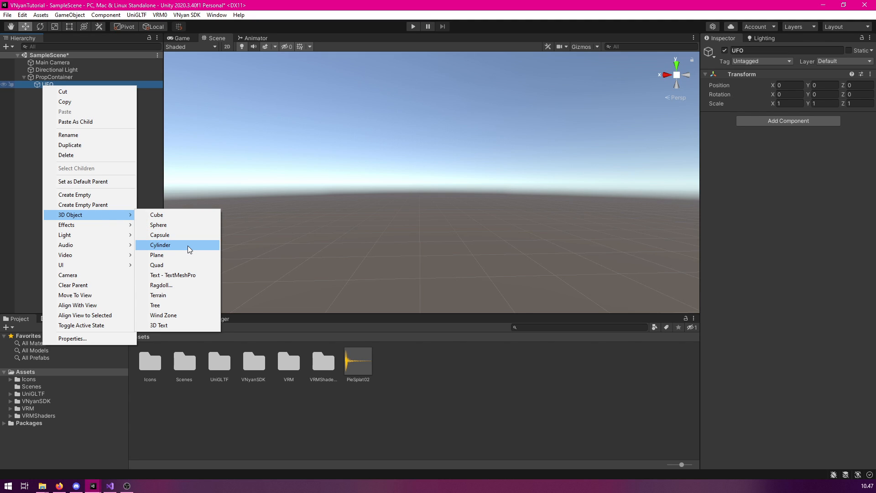
click(160, 245)
scroll(468, 182, down, 5)
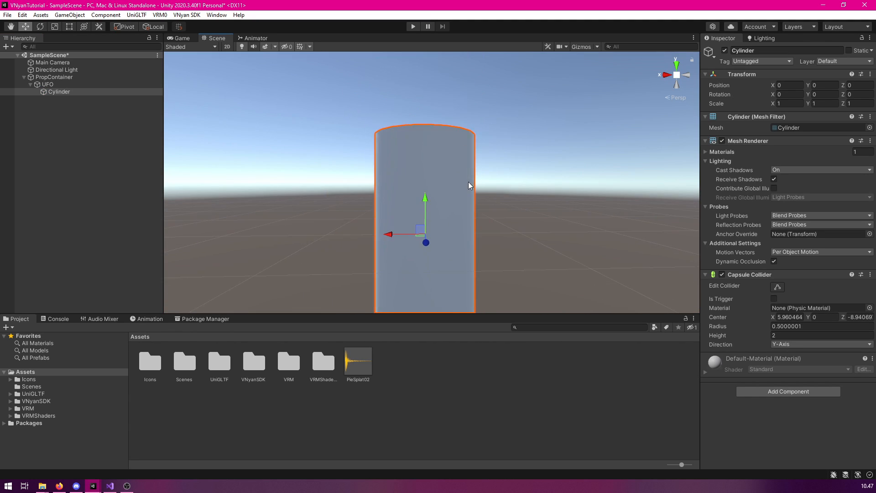
click(55, 26)
drag(428, 205, 434, 244)
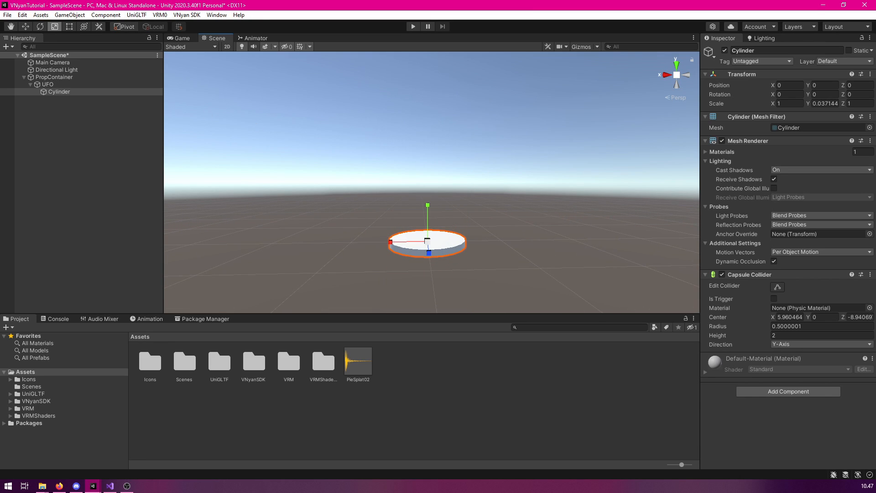
Step: Add a sphere under the UFO object and shrink it uniformly to a scale of about 0.31
click(57, 86)
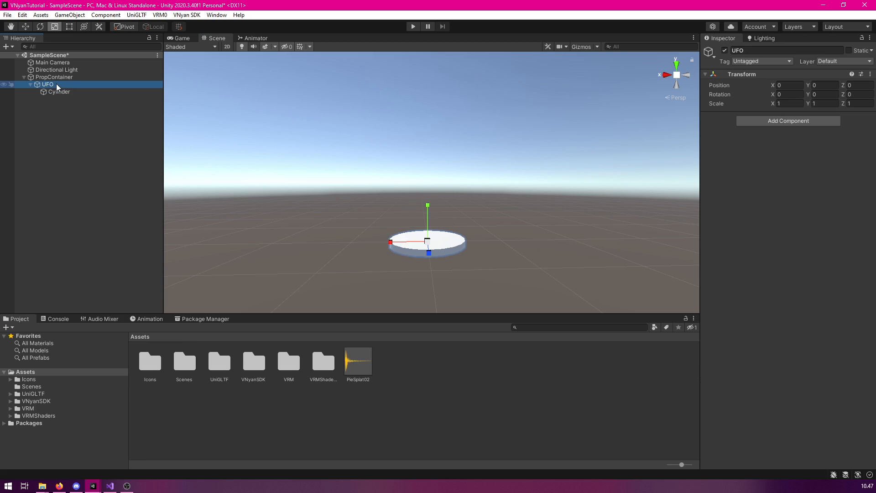
right_click(57, 86)
mouse_move(91, 214)
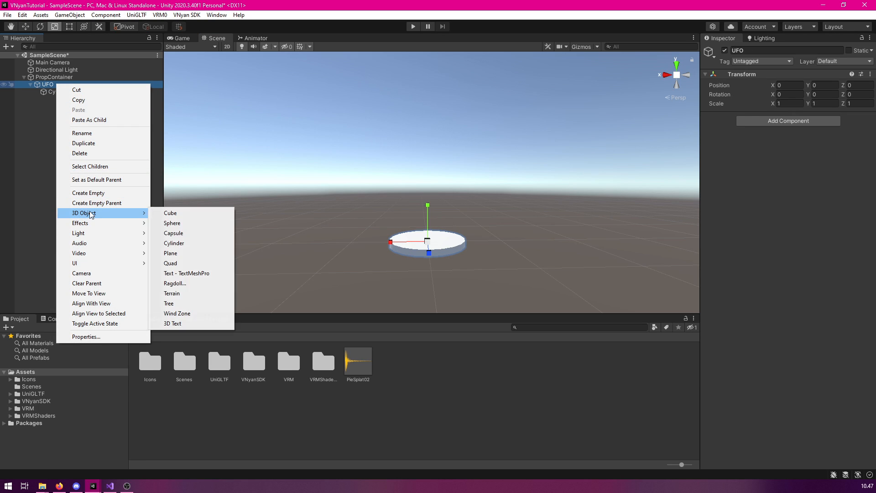
click(188, 223)
drag(433, 240, 485, 268)
scroll(485, 268, up, 2)
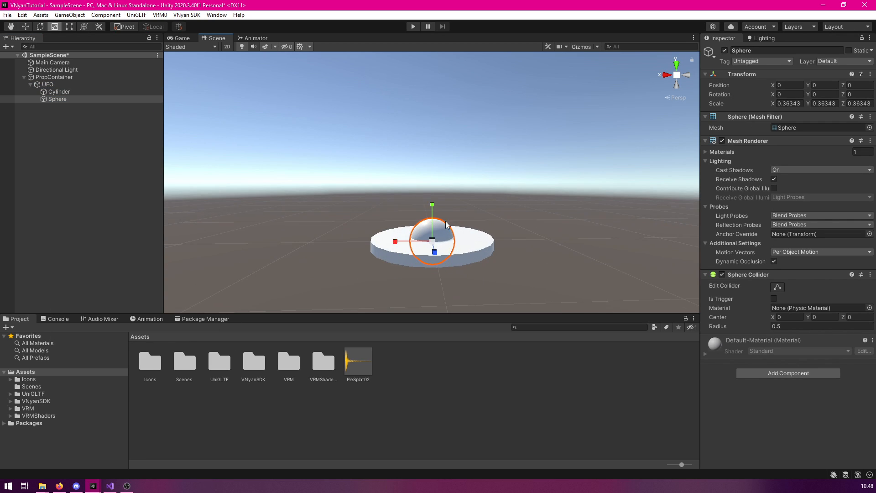
click(446, 224)
Step: Thicken the cylinder disc to a Y scale of about 0.08 and lower it to about Y -0.084
drag(433, 204, 522, 241)
key(w)
click(502, 201)
click(426, 229)
drag(523, 182, 478, 214)
Step: Widen the sphere into a flattened dome with a scale of about 0.58 in X and 0.56 in Z
click(55, 27)
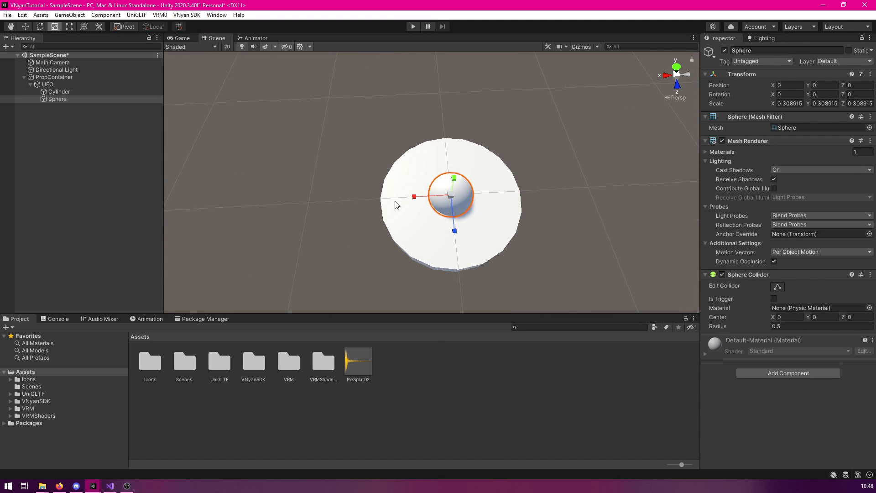
drag(416, 199, 383, 196)
drag(455, 236, 525, 173)
scroll(520, 165, down, 2)
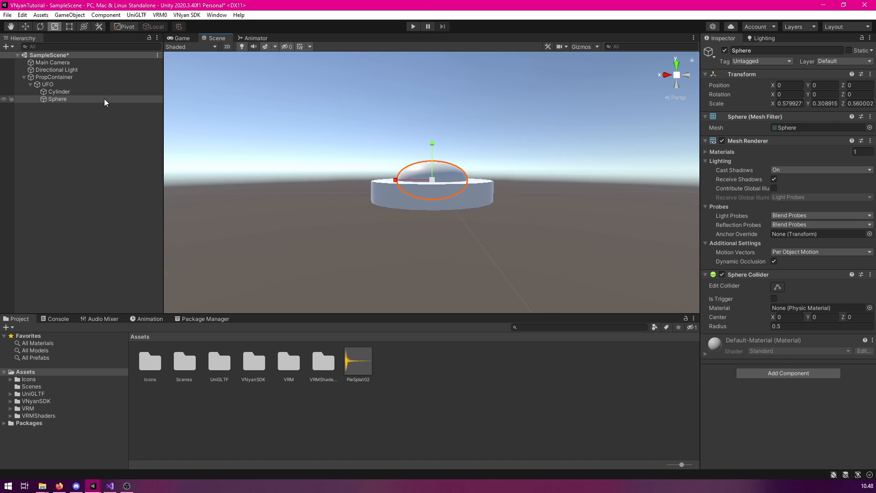
click(536, 192)
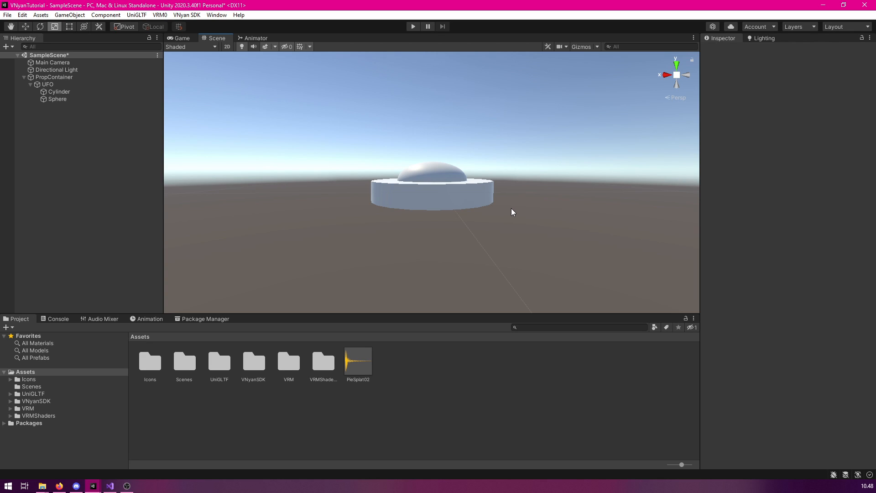
Step: Add a cube under the UFO object and scale it into a tall beam of about 0.33 × 1.46 × 0.33
drag(486, 241, 456, 168)
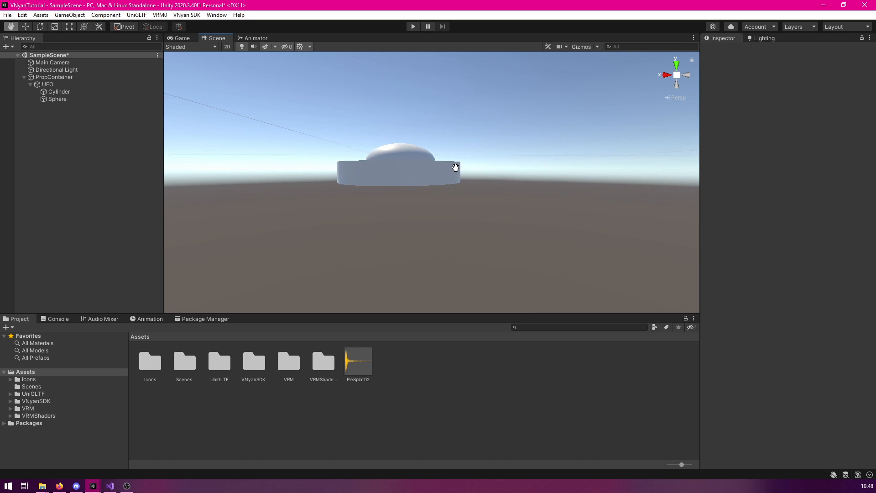
click(58, 84)
right_click(59, 84)
mouse_move(105, 211)
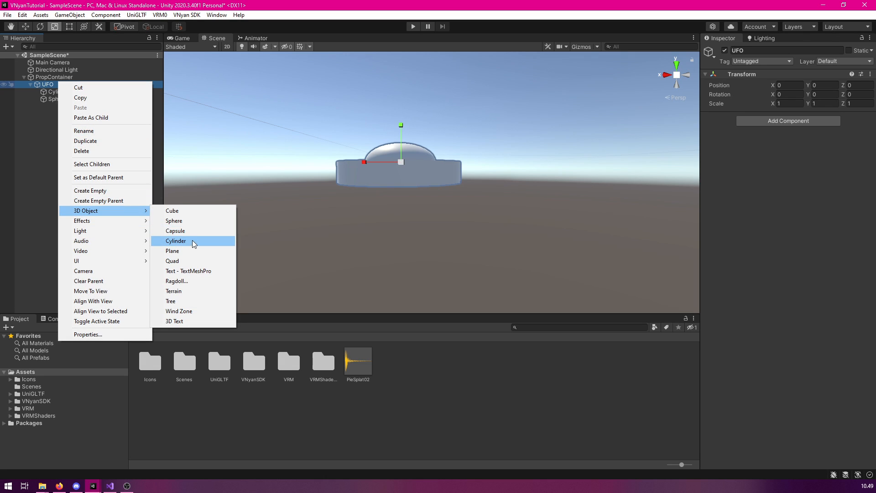
click(178, 212)
drag(401, 159, 380, 168)
drag(407, 128, 407, 83)
Step: Lower the cube beam to about Y -0.774 so it hangs beneath the disc
key(w)
drag(407, 137, 406, 228)
drag(480, 239, 410, 193)
scroll(478, 190, down, 5)
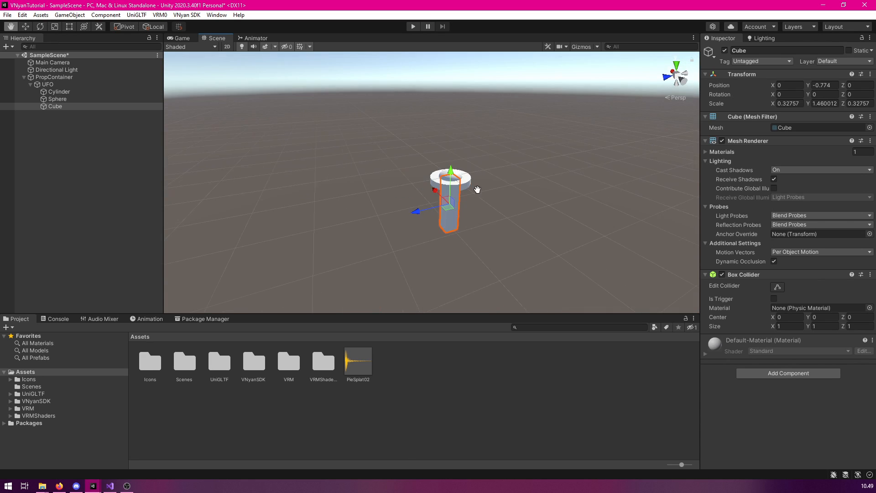
scroll(494, 88, up, 4)
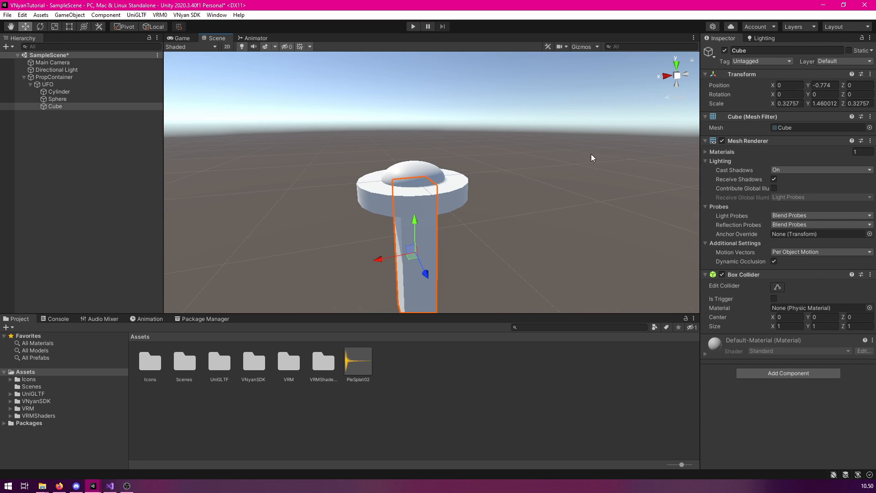
Step: Remove the collider components from the Cube, Sphere and Cylinder objects
right_click(744, 274)
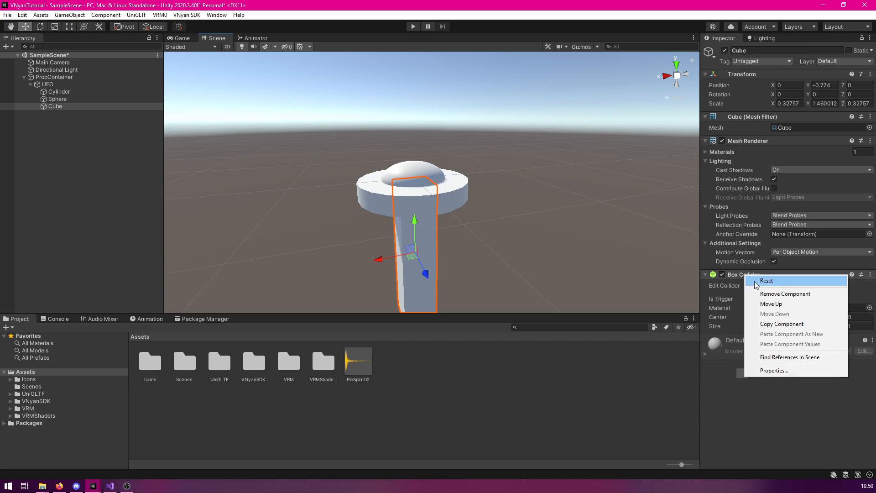
click(771, 293)
click(58, 99)
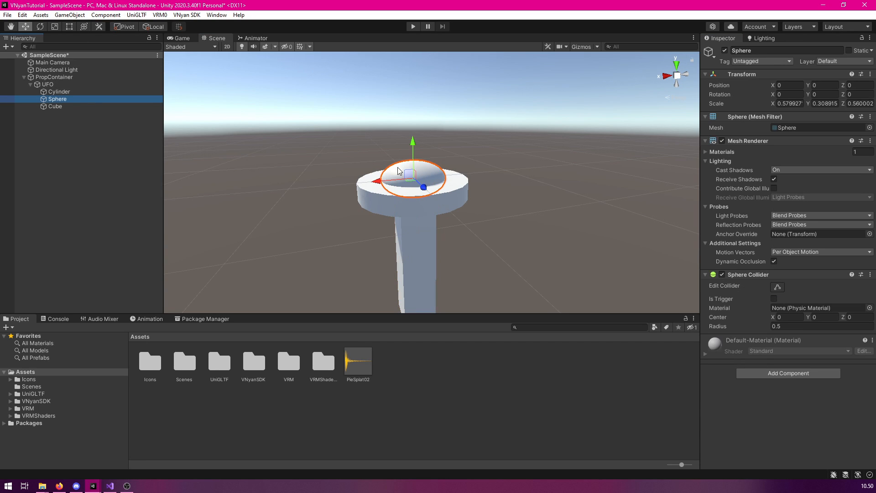
right_click(751, 274)
click(776, 291)
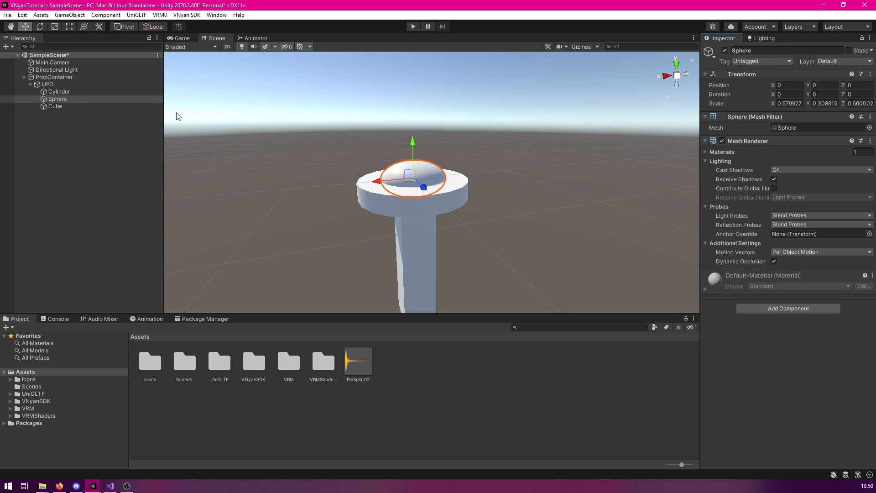
click(59, 91)
right_click(744, 275)
click(776, 292)
Step: Create a new material in the project's Assets folder
drag(601, 308, 551, 205)
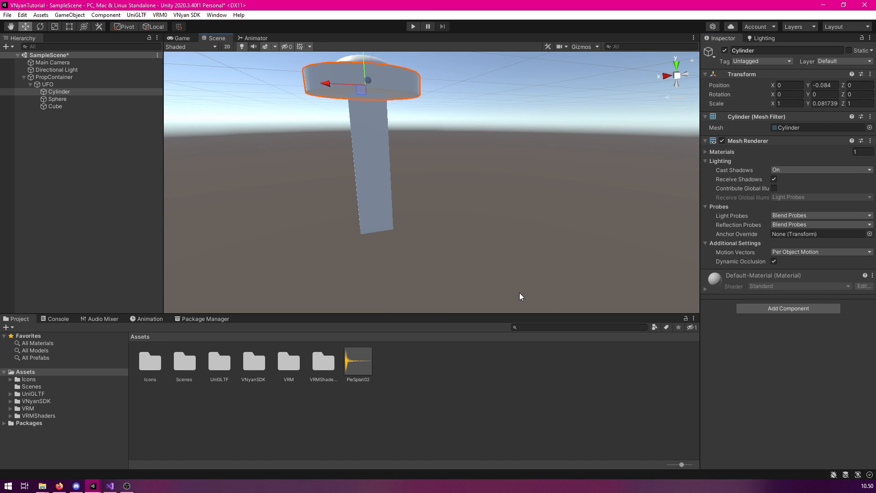
drag(484, 188, 579, 355)
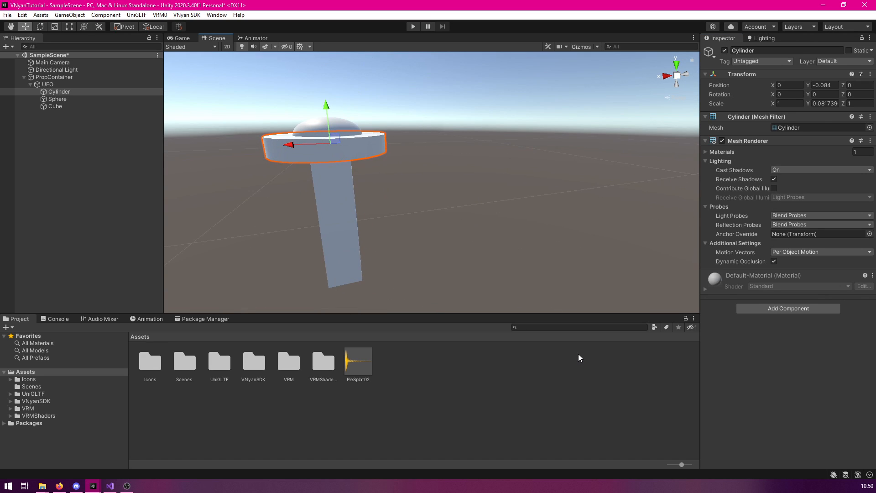
right_click(505, 376)
mouse_move(593, 105)
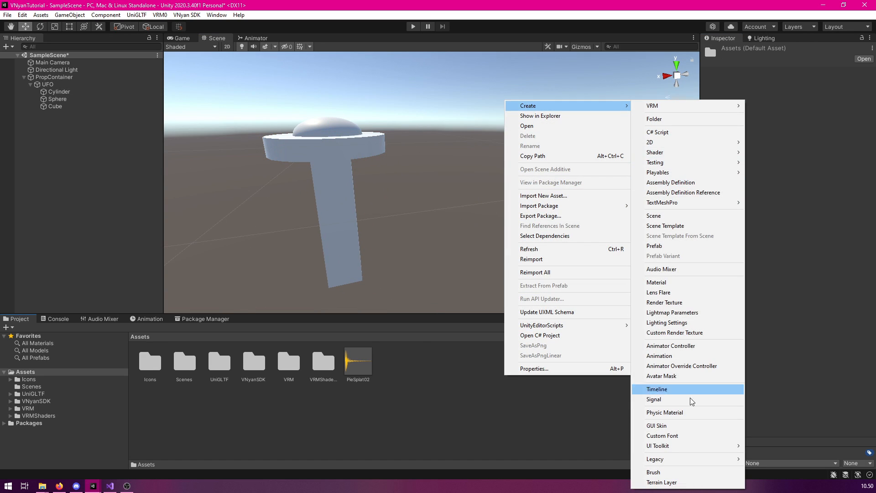
click(690, 283)
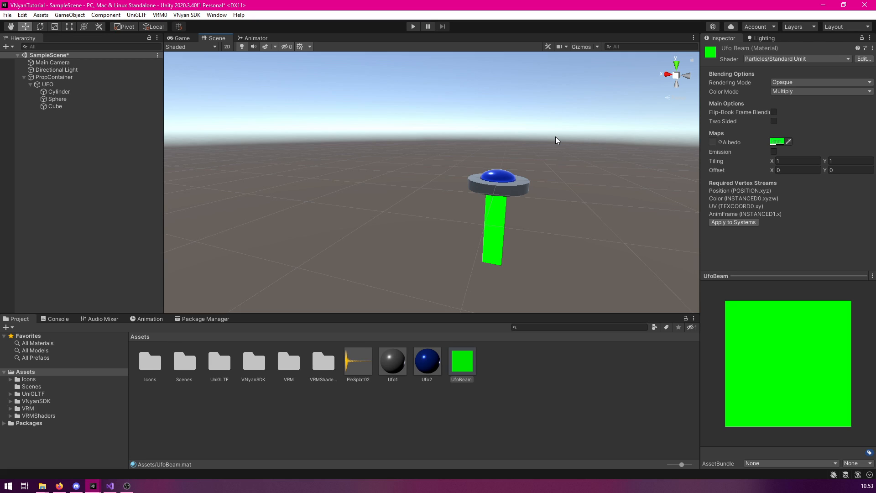
Step: Deactivate the Cube object that forms the UFO's green beam
drag(555, 136, 491, 127)
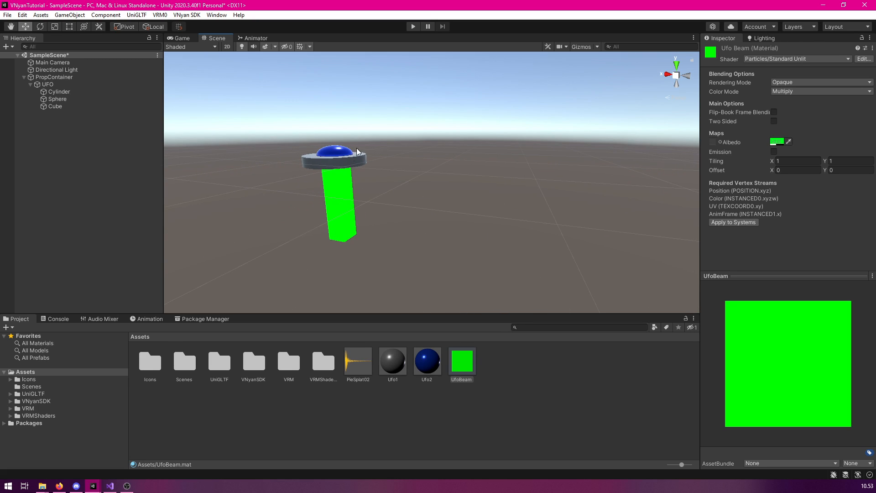
drag(443, 152, 519, 151)
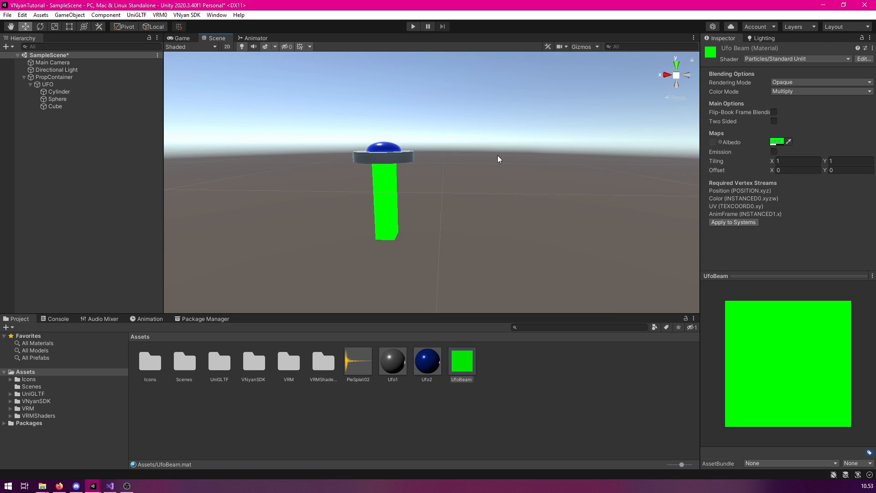
drag(362, 124, 378, 115)
click(55, 105)
key(w)
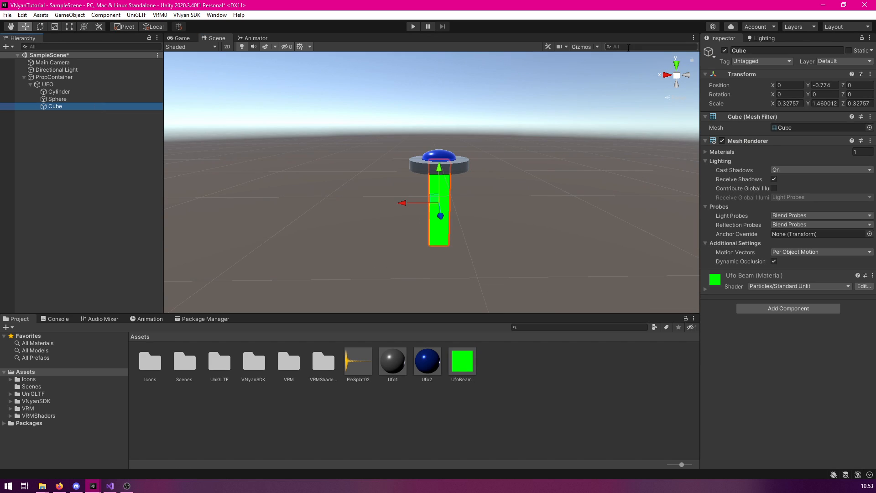
click(725, 51)
scroll(450, 123, up, 3)
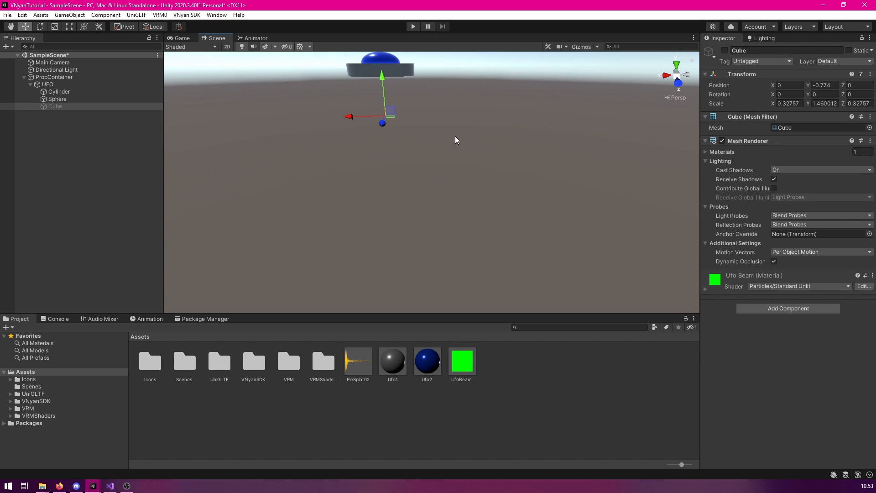
scroll(459, 102, down, 5)
drag(485, 122, 481, 120)
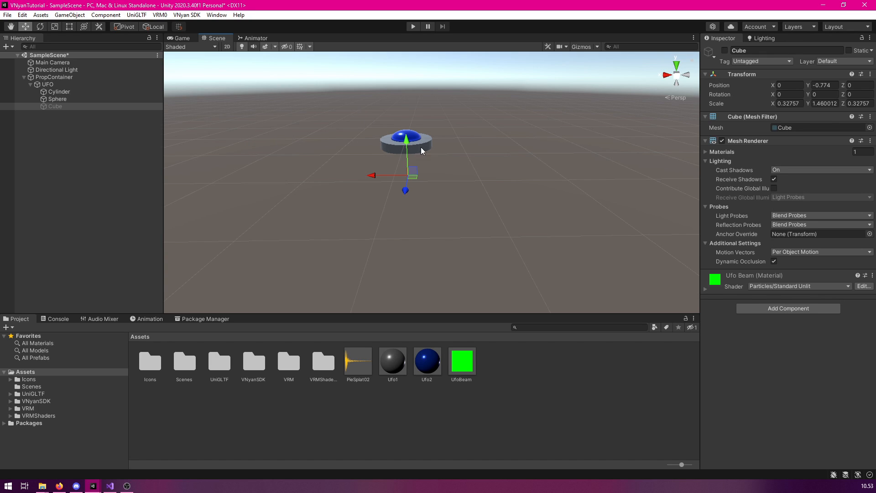
drag(482, 144, 493, 145)
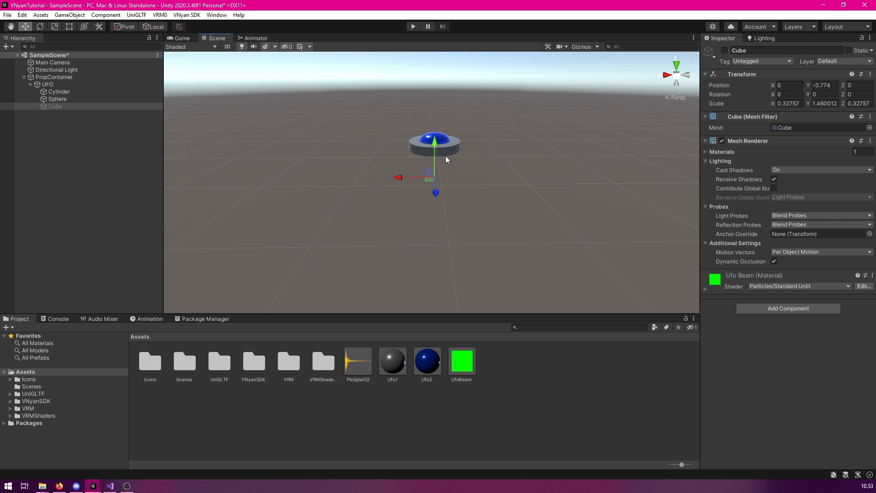
Step: Set the UFO object's X position to 10 and deactivate the object
click(62, 84)
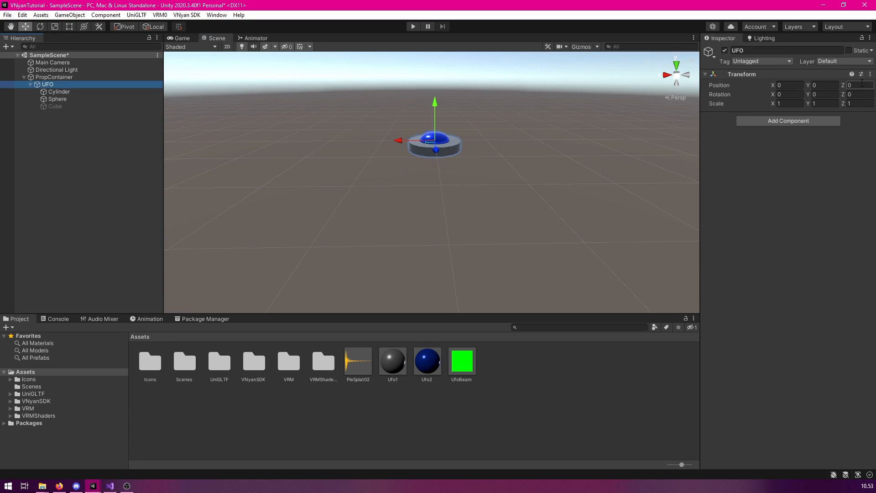
click(790, 84)
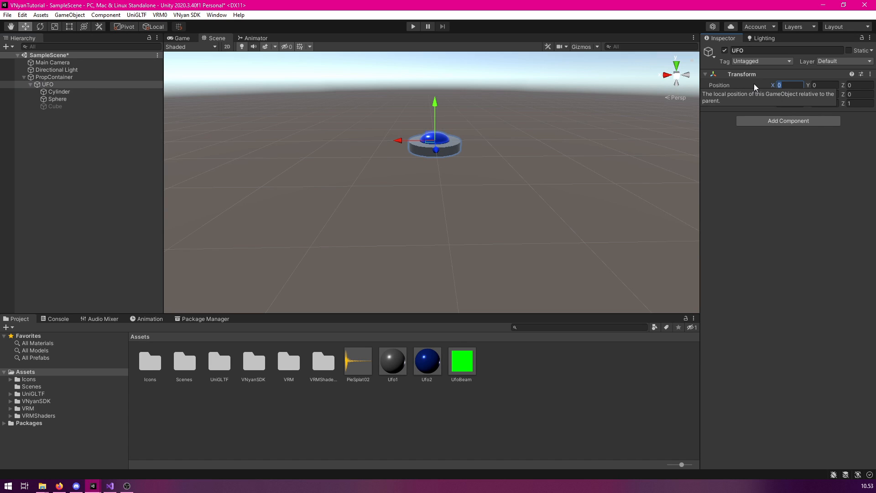
text(-10)
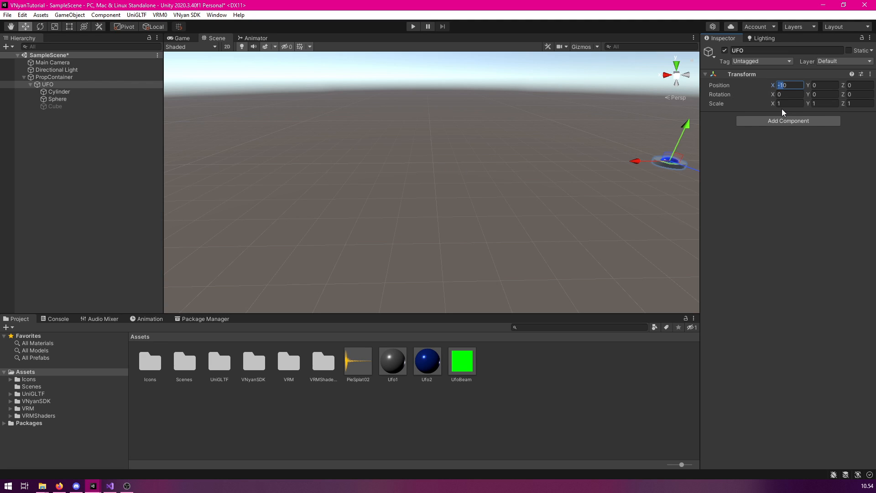
key(Delete)
key(Return)
key(f)
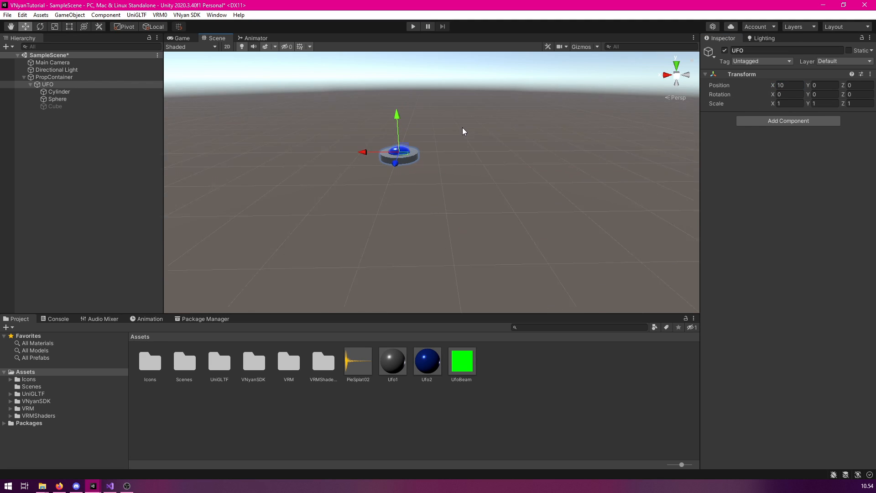
drag(517, 178, 513, 162)
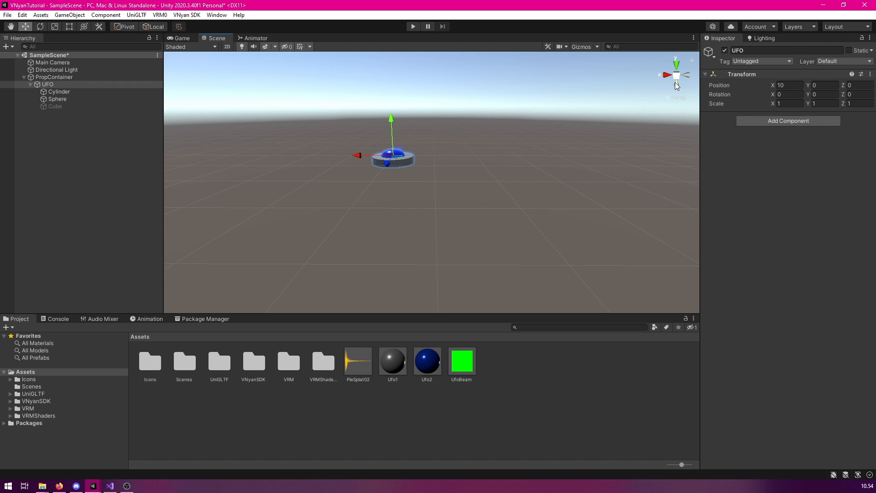
click(725, 51)
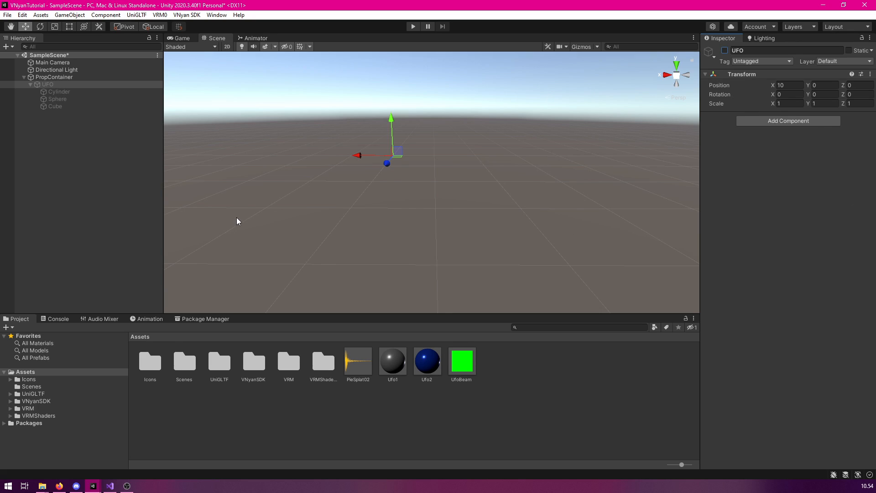
Step: Create an Animator Controller named UFOController in the Assets folder and attach it to PropContainer
click(57, 78)
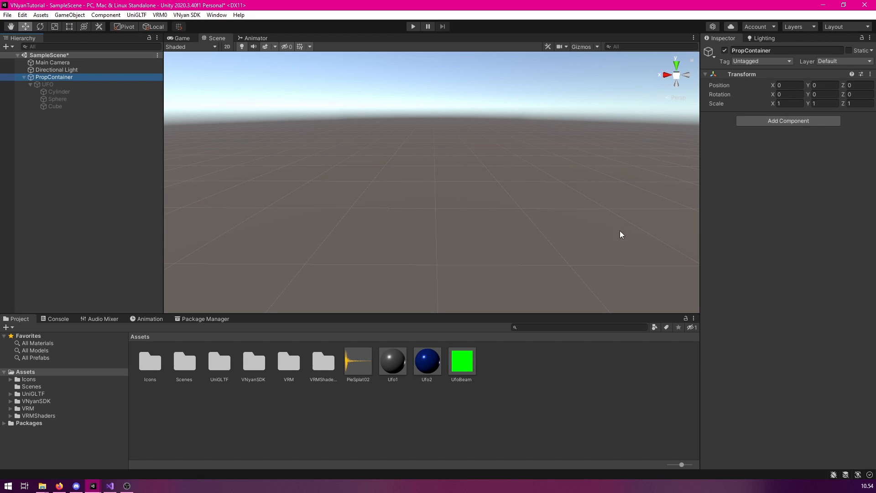
right_click(520, 375)
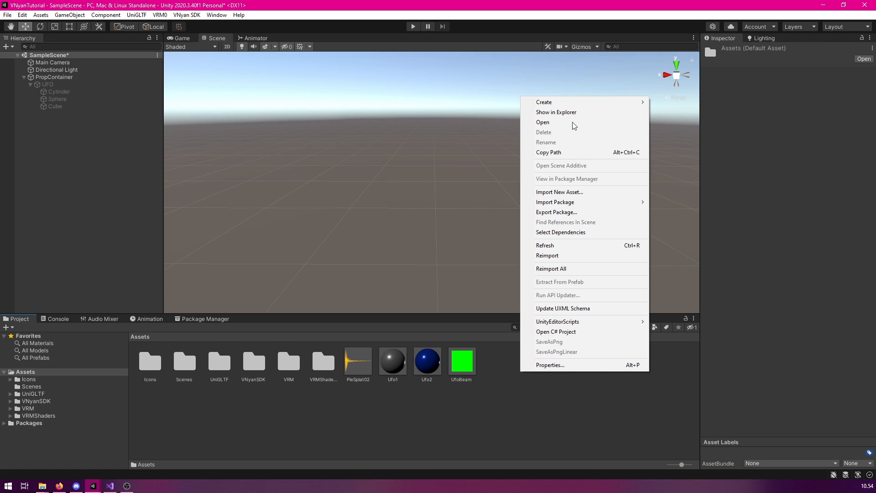
mouse_move(569, 106)
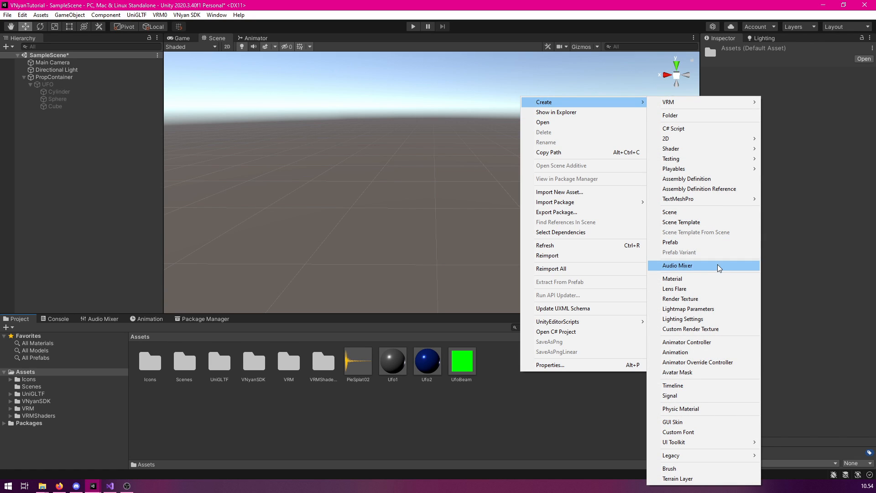
click(703, 342)
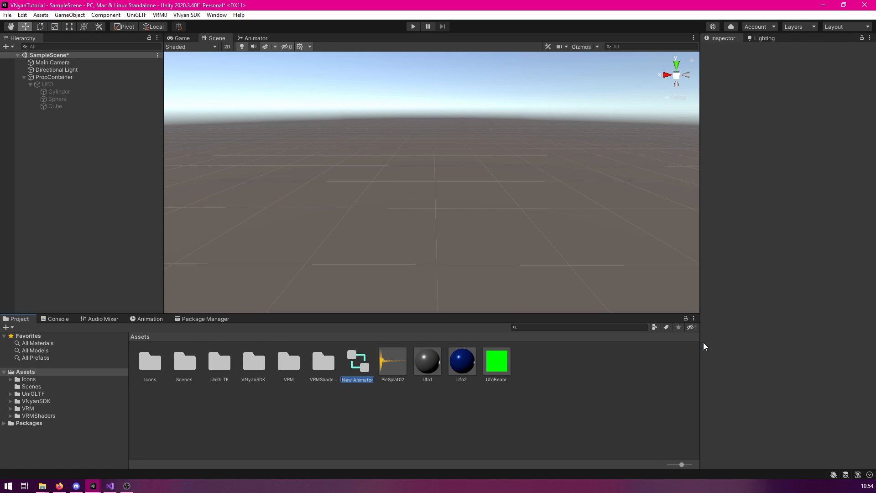
text(UFOController)
key(Return)
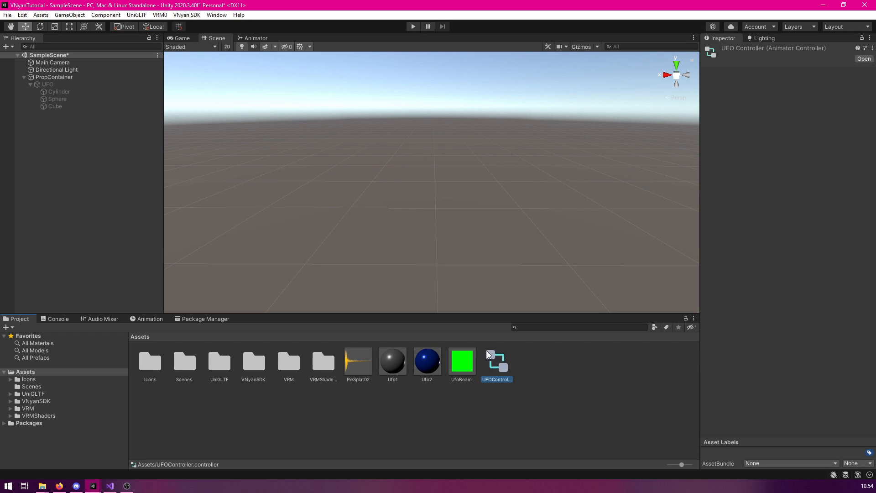
click(54, 76)
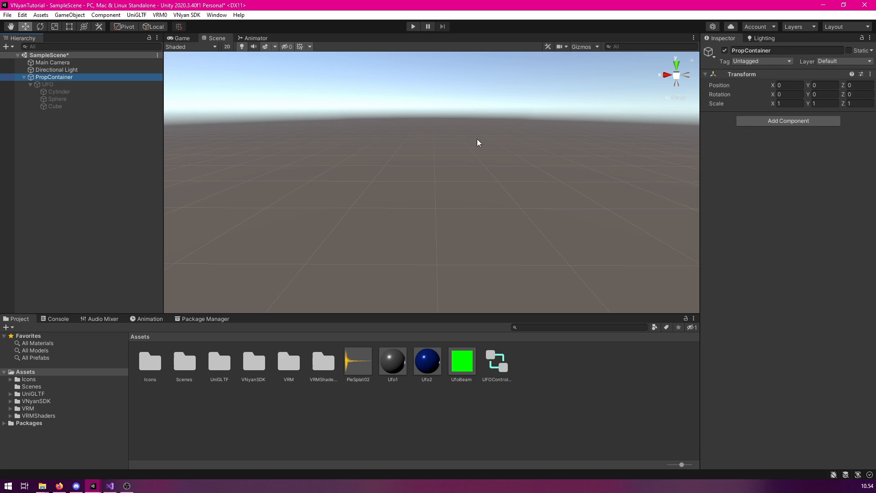
drag(495, 360, 784, 185)
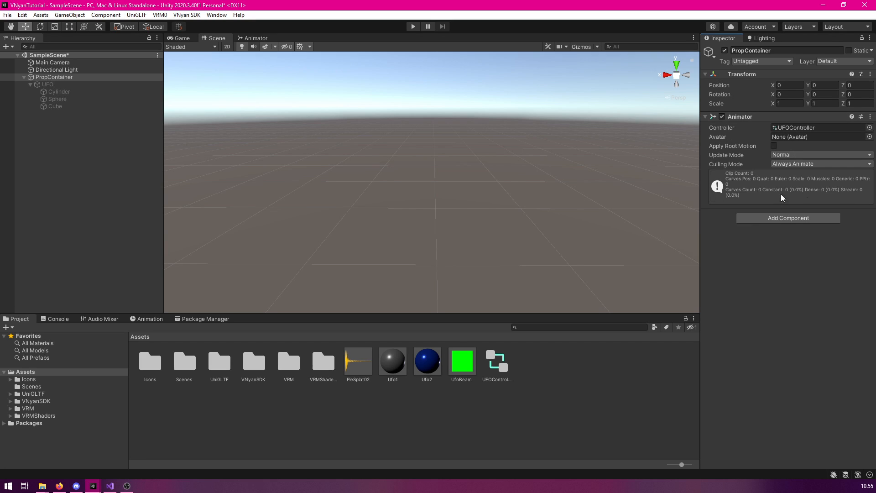
Step: Add an Anim Param Link component to PropContainer and assign PropContainer's own Animator to it
click(782, 222)
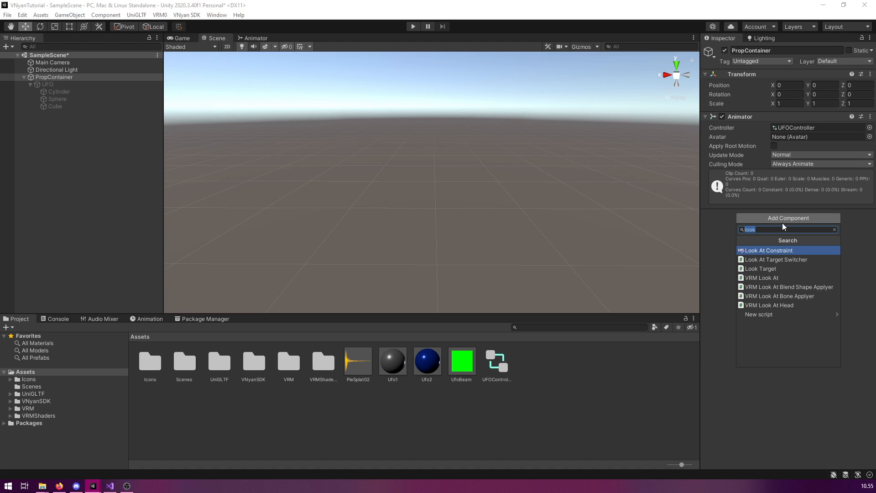
text(anim)
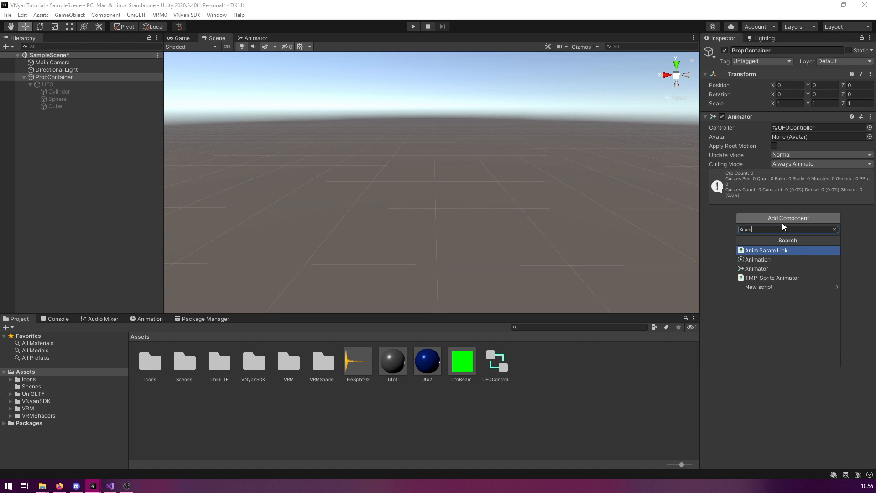
click(766, 250)
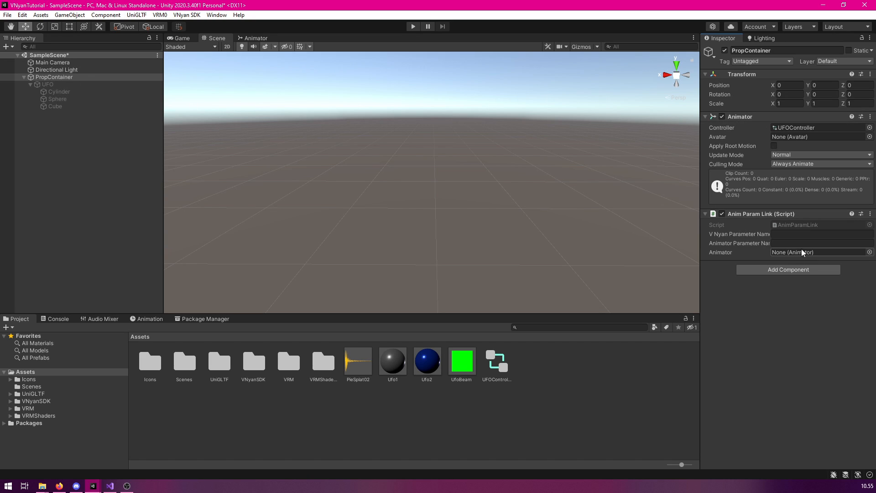
click(62, 78)
drag(63, 78, 785, 252)
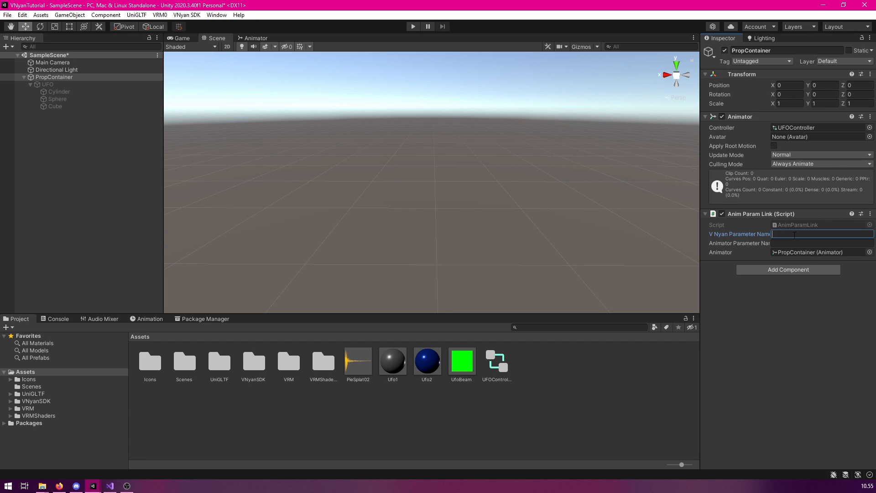
Step: Set both the VNyan parameter name and the animator parameter name of the Anim Param Link to UFOEffect
text(UFOEffect)
click(792, 243)
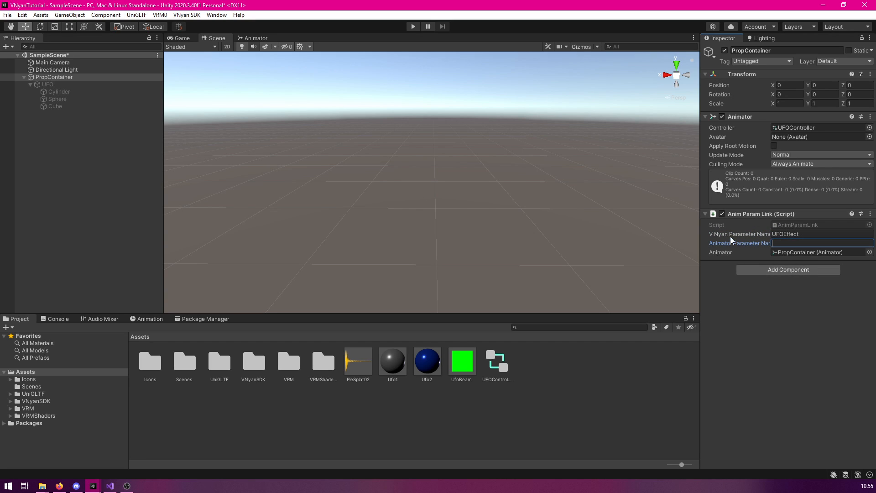
text(UFOEffect)
key(Return)
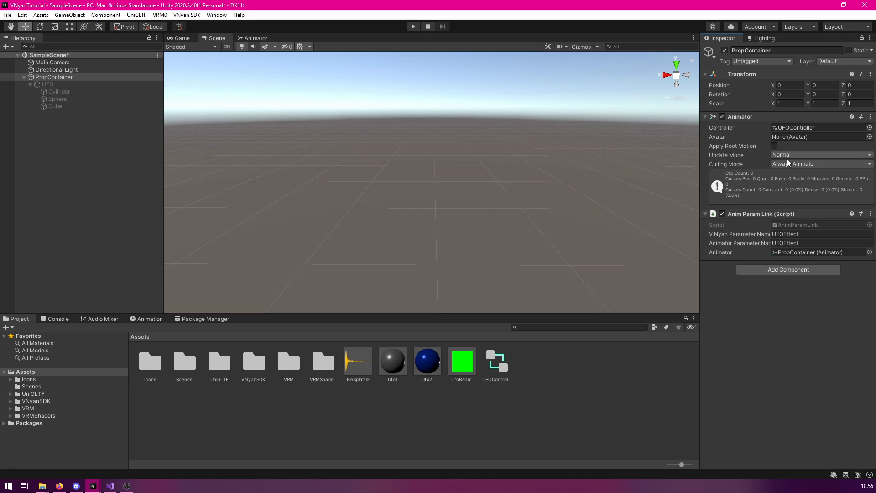
Step: Open UFOController in the Animator and add an Int parameter named UFOEffect
double_click(790, 129)
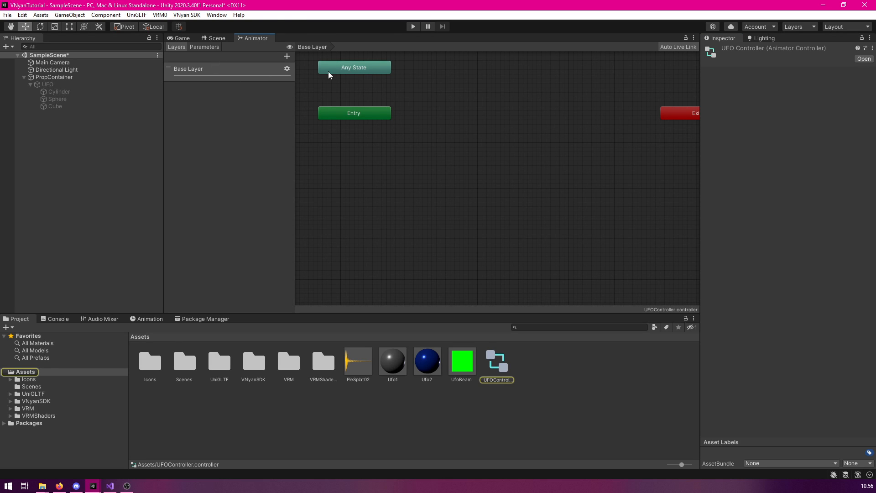
drag(458, 89, 470, 121)
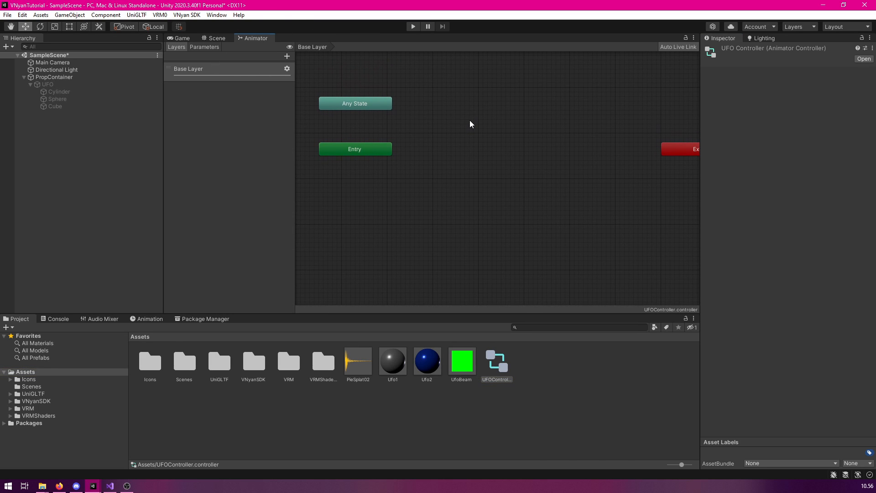
click(206, 48)
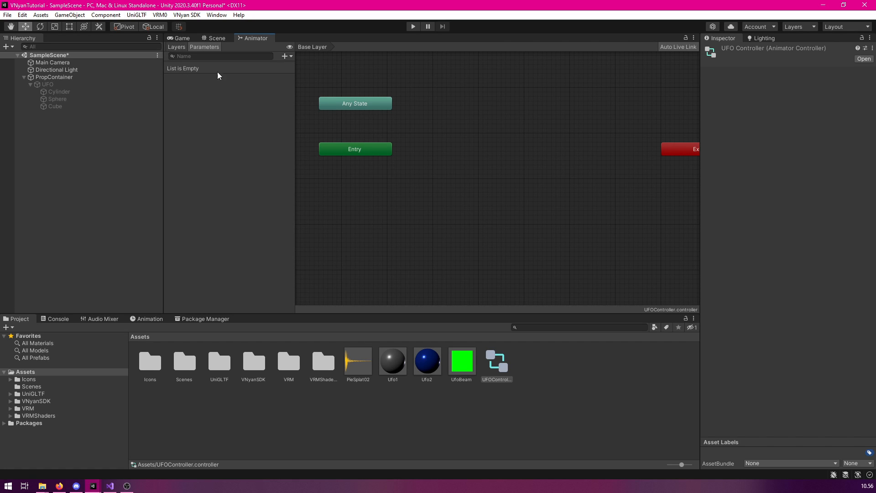
click(285, 56)
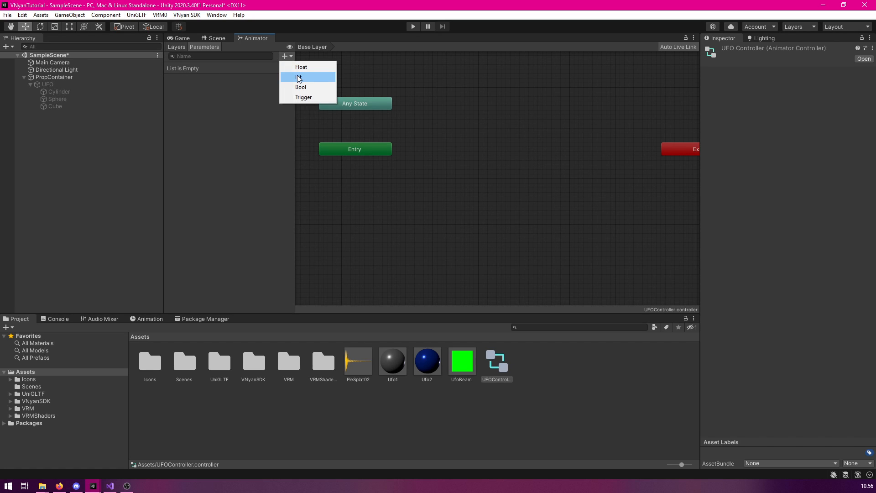
click(298, 77)
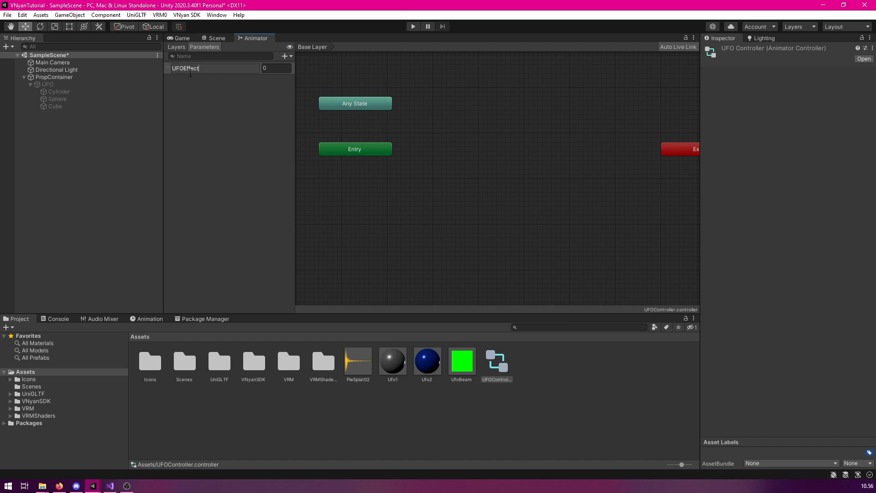
click(240, 112)
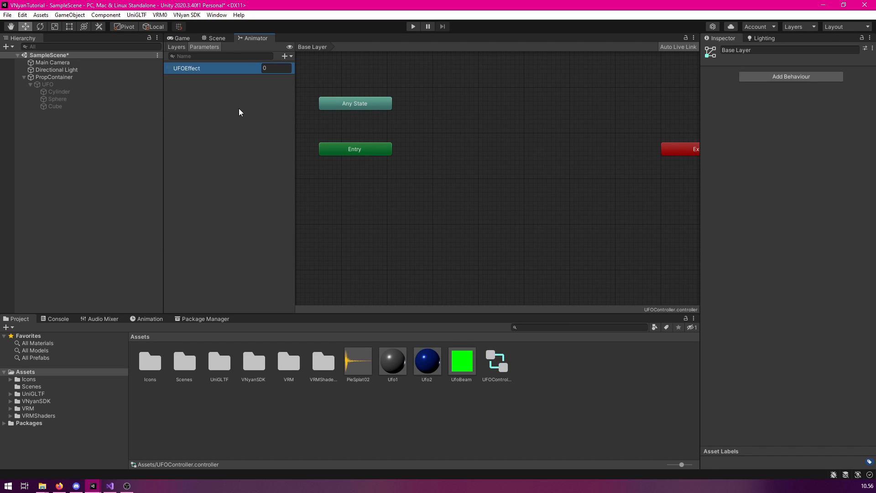
Step: Create an empty state named OffState in the Base Layer, placed between Entry and Exit
click(389, 120)
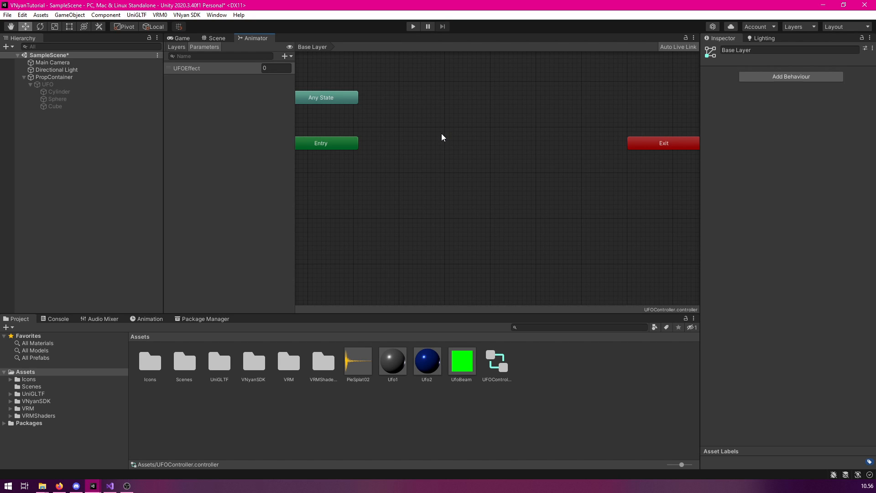
right_click(442, 137)
mouse_move(498, 141)
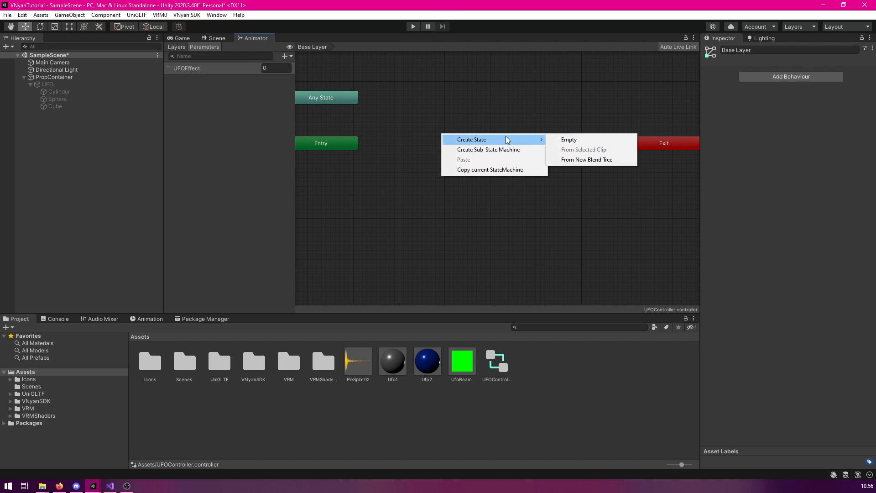
click(584, 138)
click(486, 144)
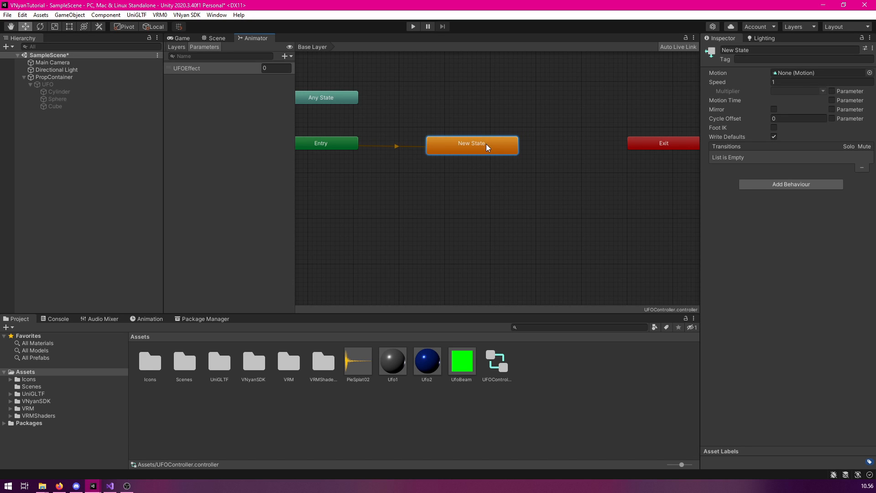
click(730, 50)
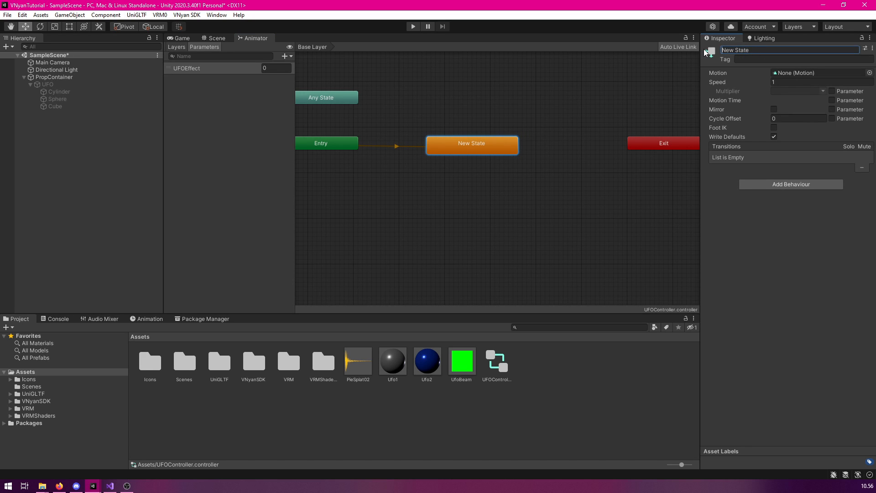
text(OffState)
key(Delete)
key(Delete)
key(Delete)
key(Delete)
key(Delete)
key(Delete)
key(Delete)
key(Delete)
key(Delete)
click(604, 194)
click(491, 139)
drag(492, 139, 487, 130)
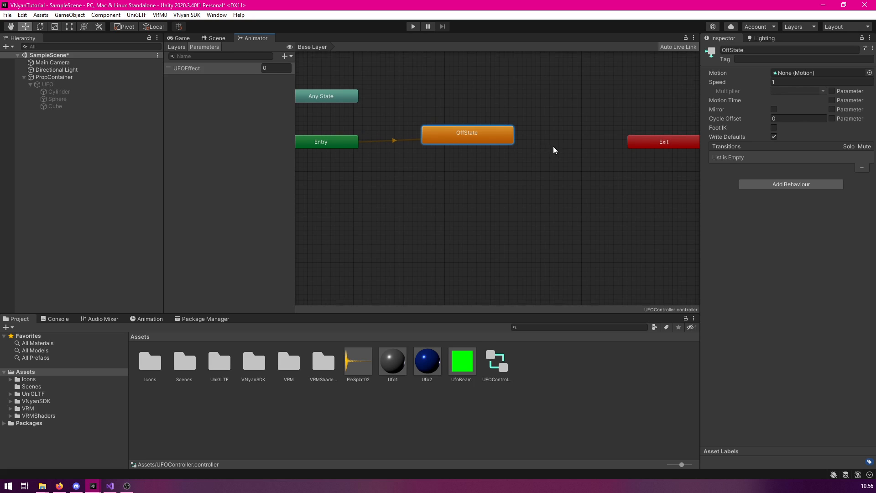
Step: Create a second empty state named OnState and place it below OffState
drag(540, 165, 557, 140)
right_click(459, 204)
mouse_move(502, 209)
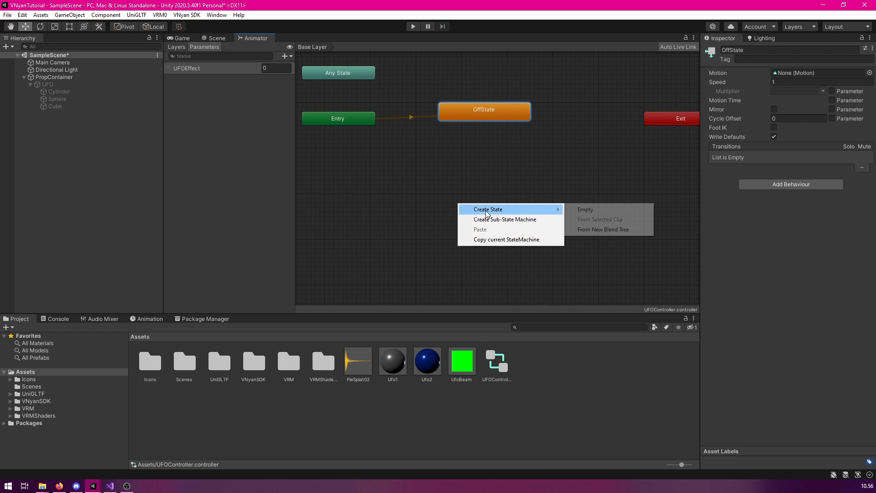
click(585, 209)
click(735, 50)
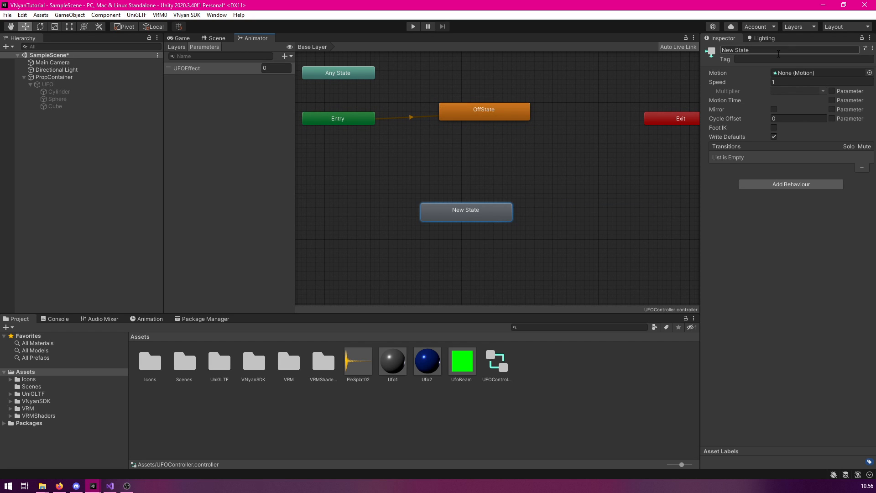
text(OnState)
click(480, 221)
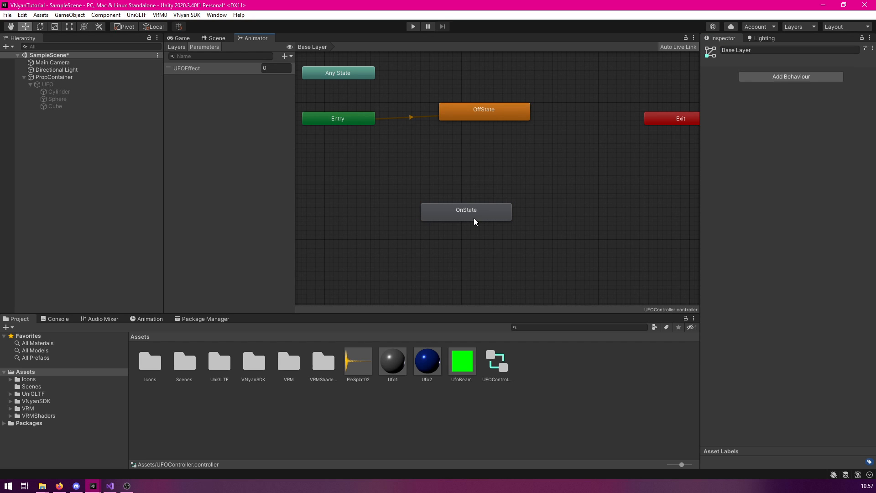
drag(474, 218, 488, 204)
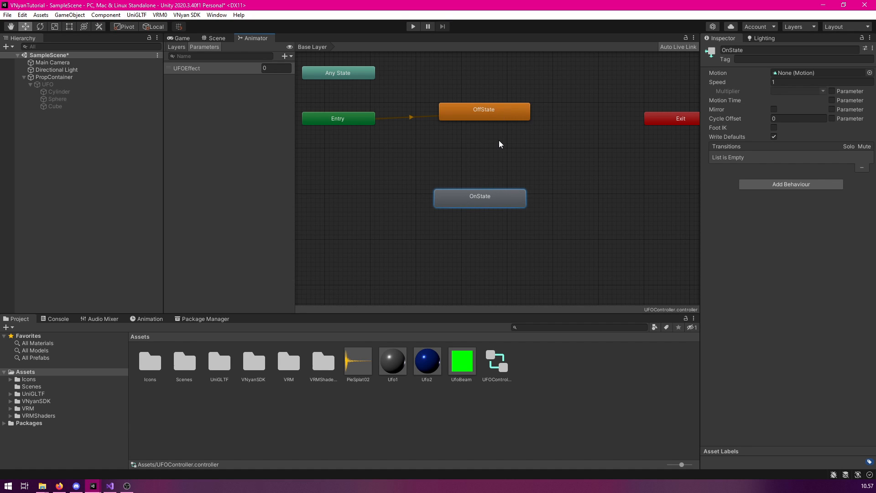
Step: Make a transition from OffState to OnState
right_click(467, 114)
click(498, 122)
click(472, 191)
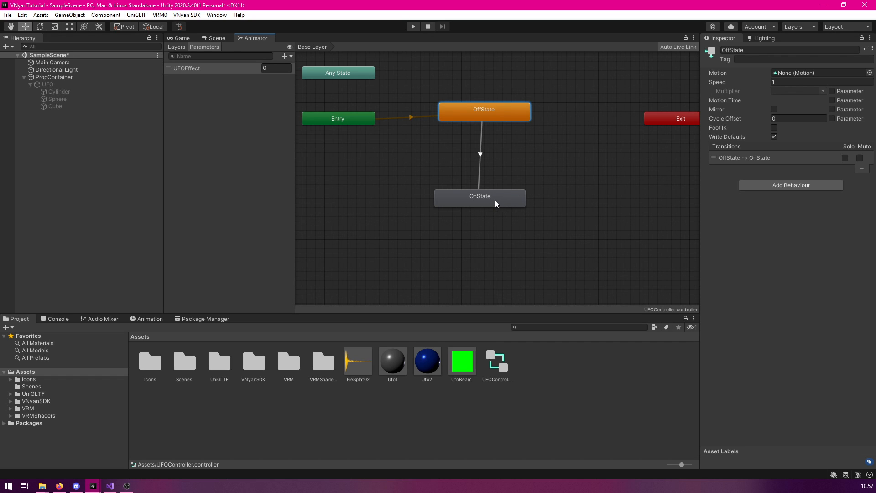
Step: Make a return transition from OnState to OffState
right_click(495, 200)
click(518, 203)
click(508, 115)
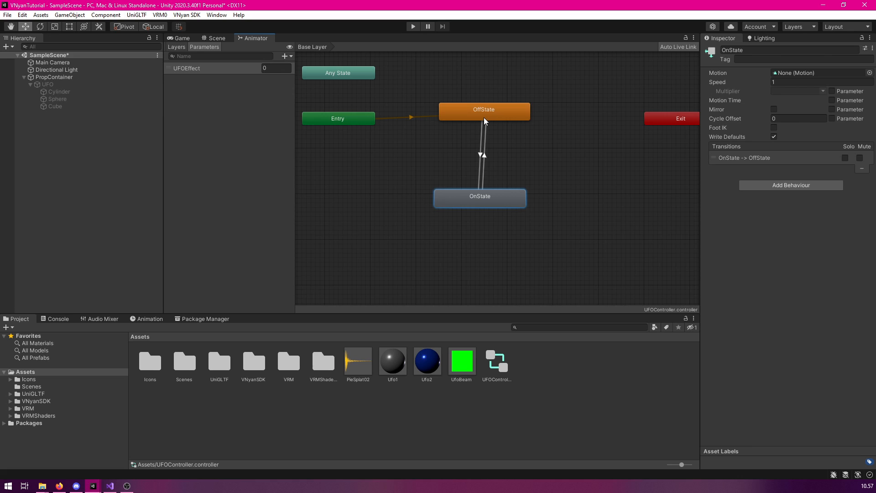
Step: Disable Has Exit Time on the OffState-to-OnState transition and add the condition UFOEffect Equals 1
click(478, 154)
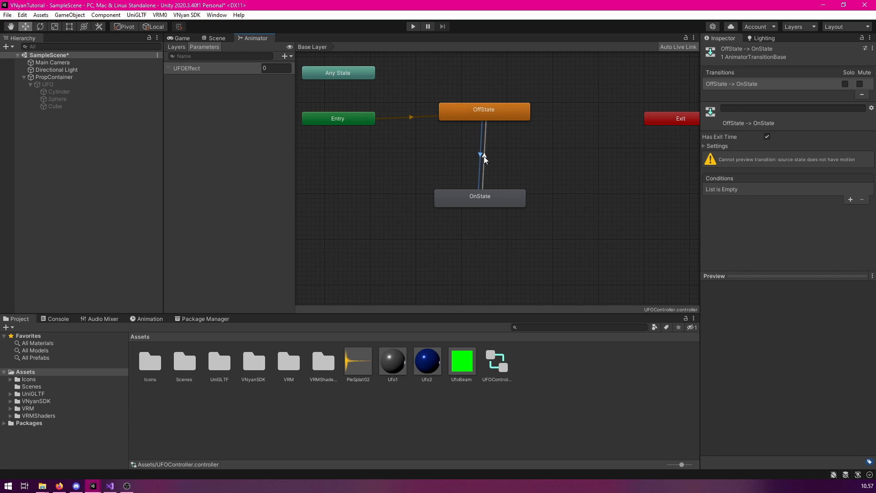
click(767, 137)
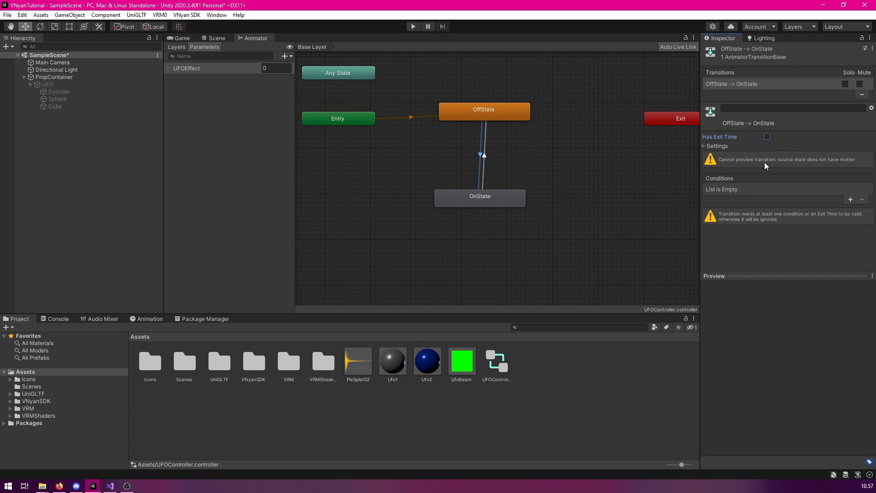
click(850, 199)
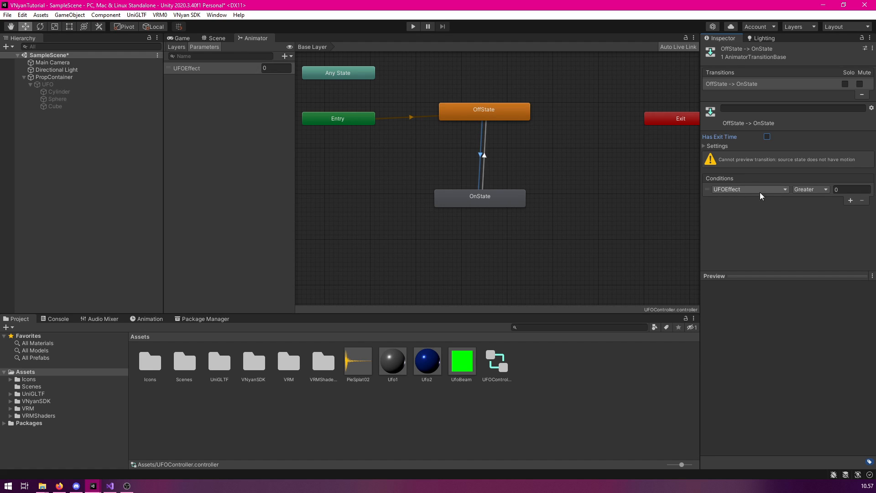
click(815, 190)
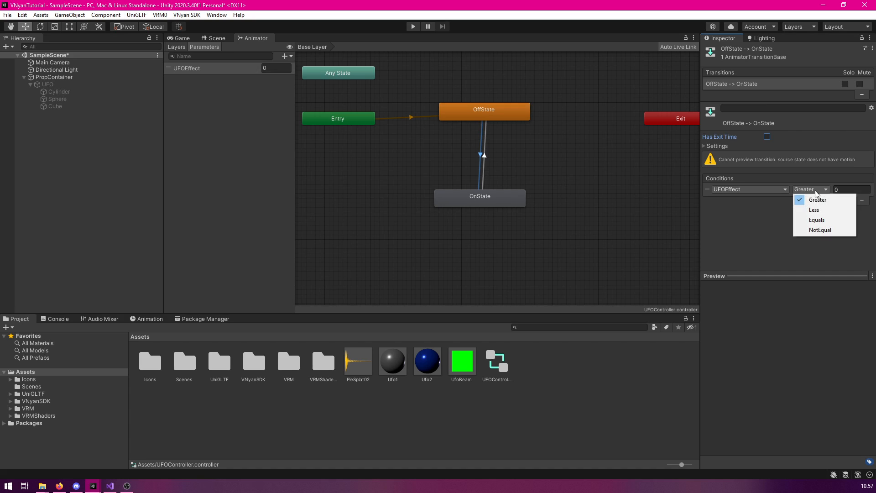
click(821, 221)
click(850, 189)
text(1)
key(Return)
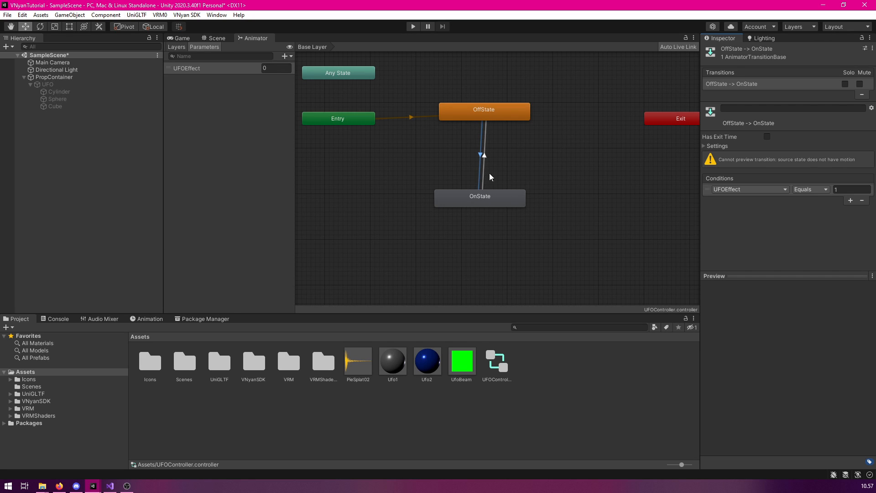
Step: Disable Has Exit Time on the OnState-to-OffState transition and add the condition UFOEffect NotEqual 1
click(486, 156)
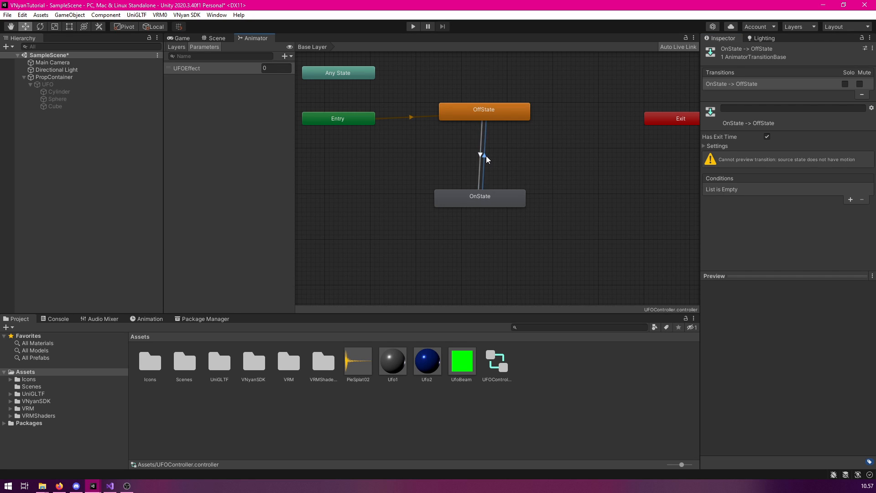
click(767, 137)
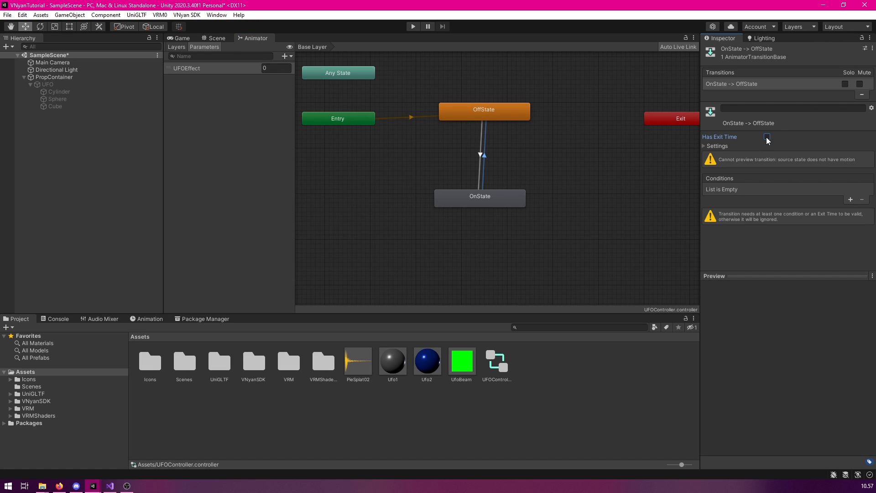
click(850, 201)
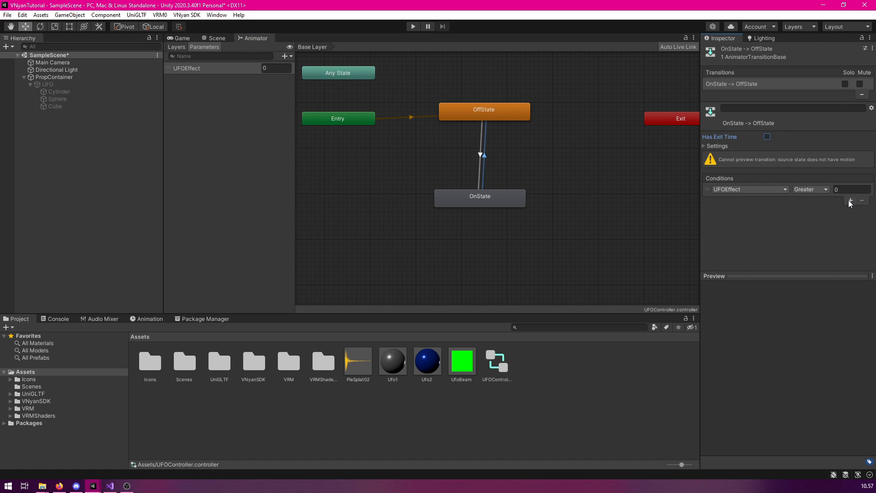
click(809, 191)
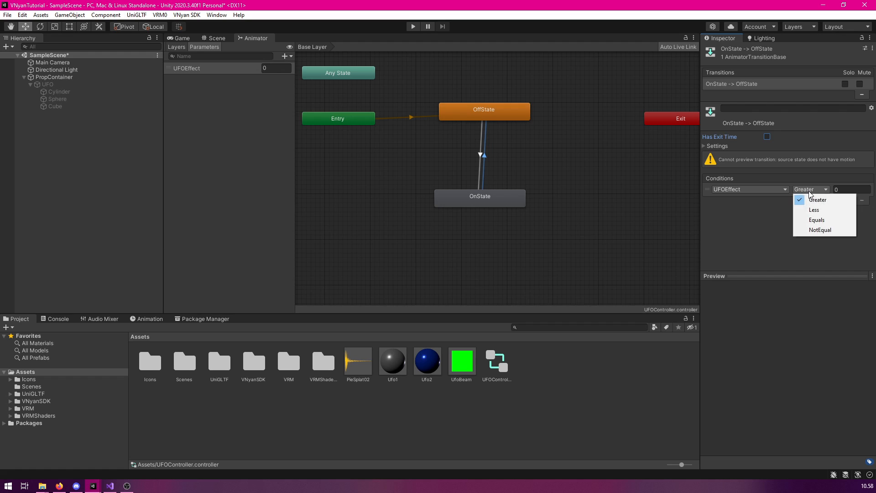
click(820, 231)
click(850, 190)
text(1)
click(821, 247)
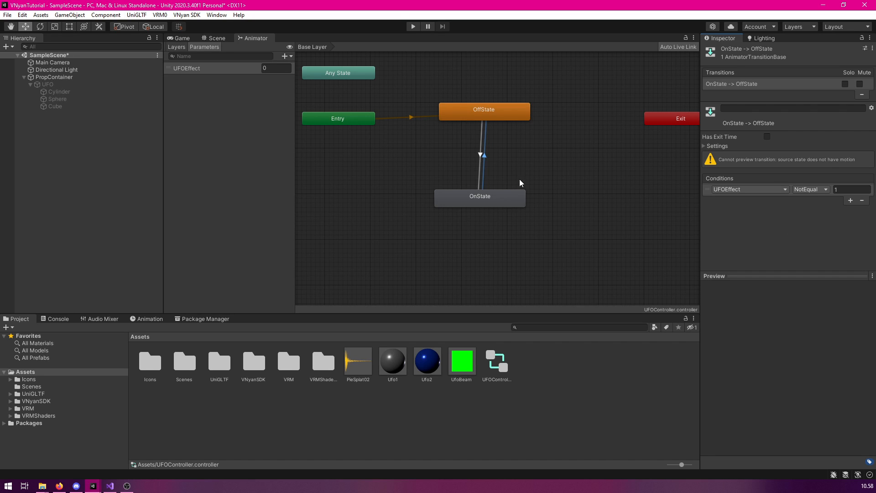
click(537, 89)
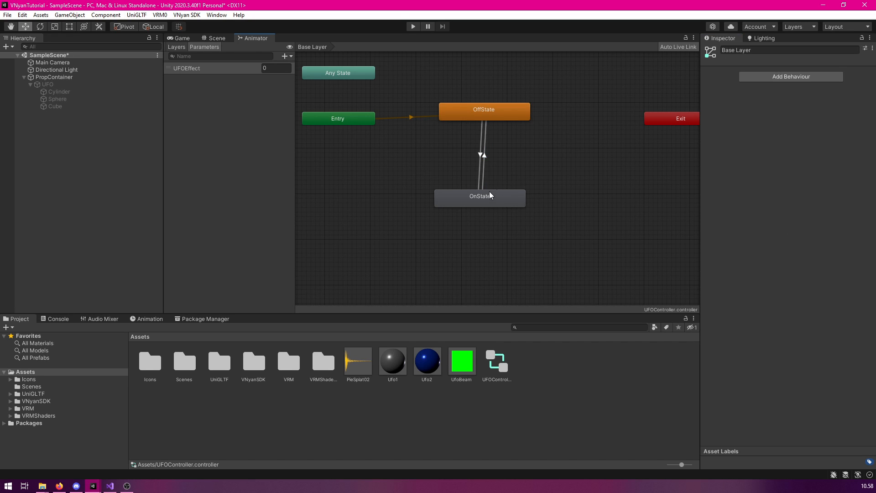
Step: Show the Scene and Animation views and create an animation clip named UFOOn for PropContainer
click(483, 196)
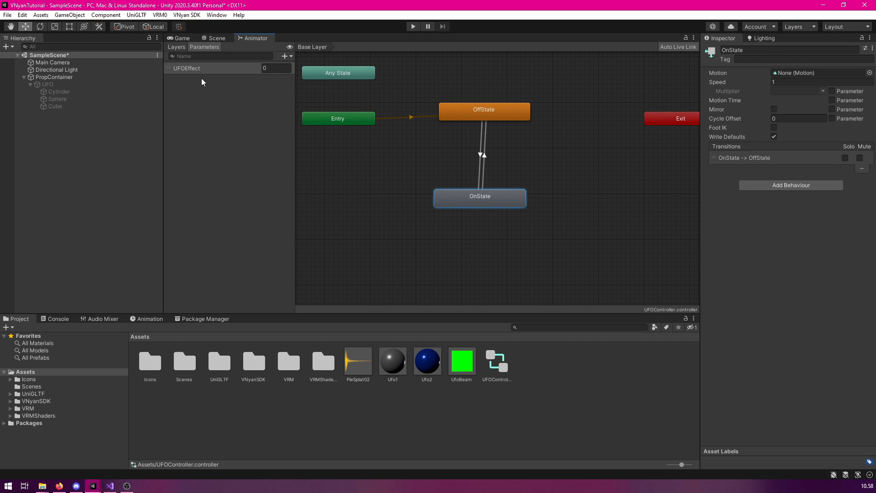
click(215, 38)
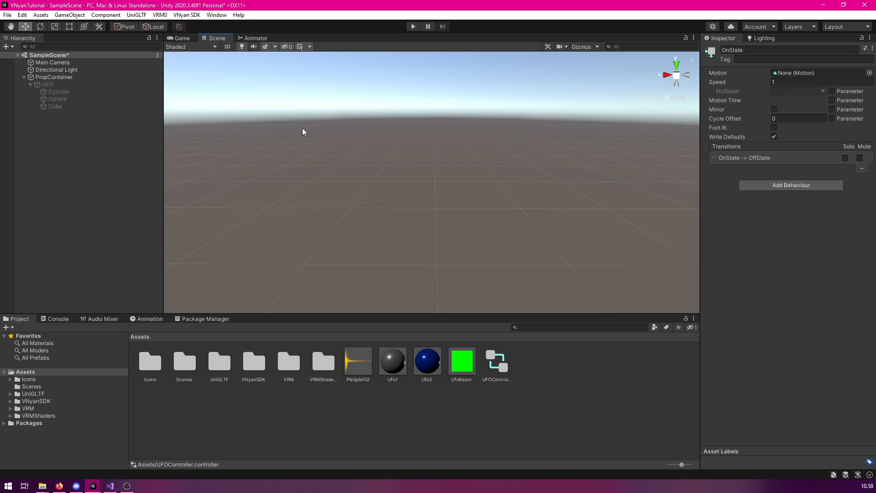
click(150, 320)
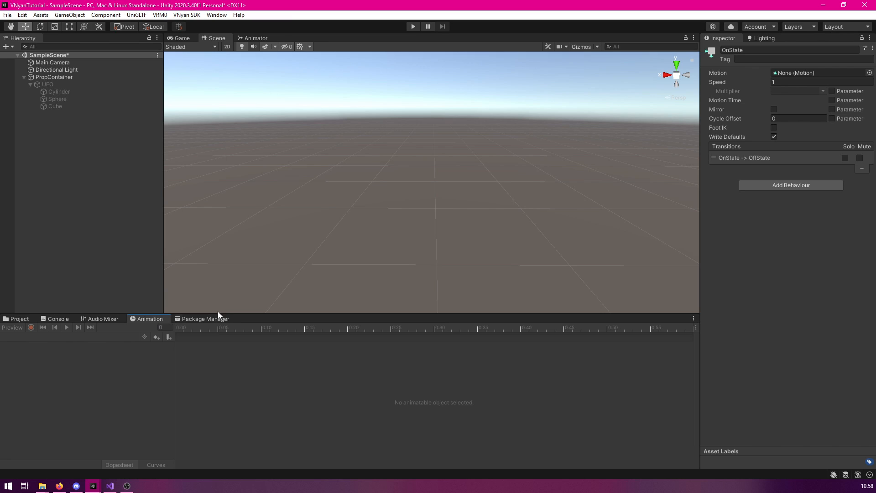
click(217, 15)
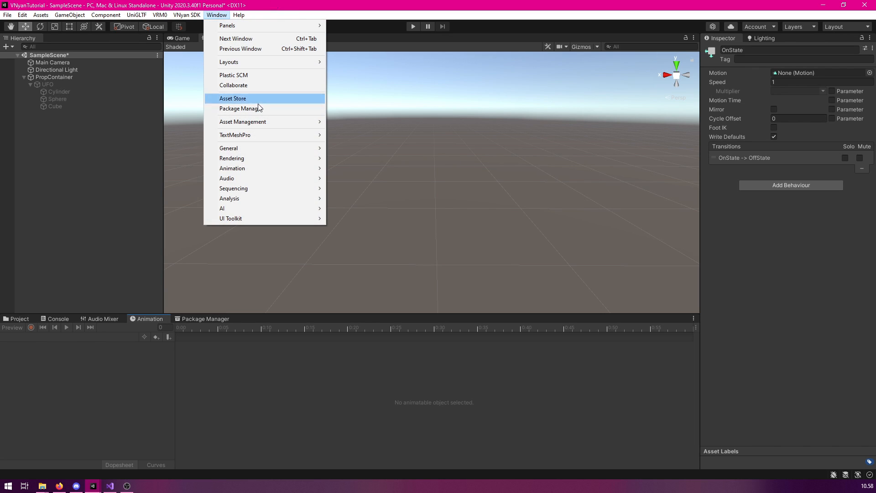
mouse_move(253, 171)
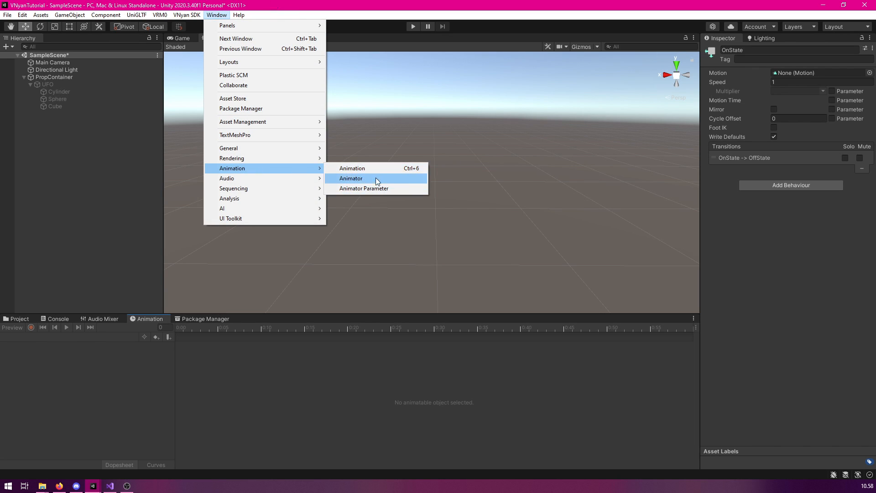
click(360, 169)
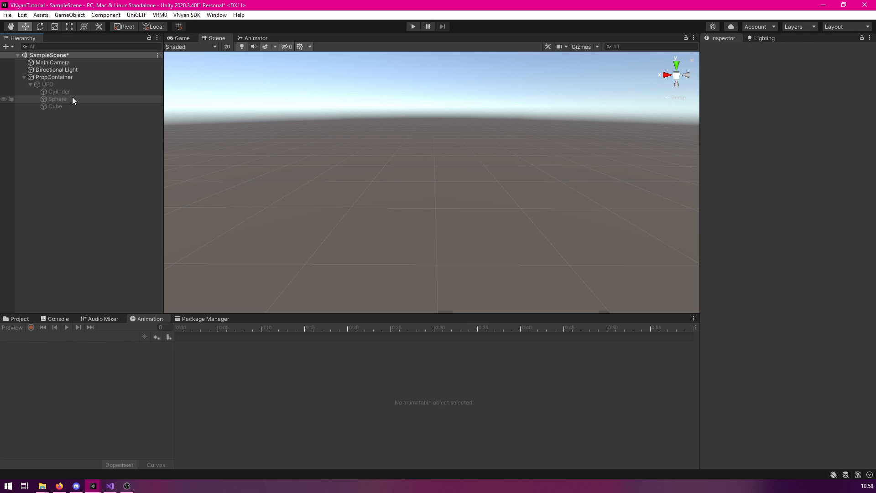
click(57, 78)
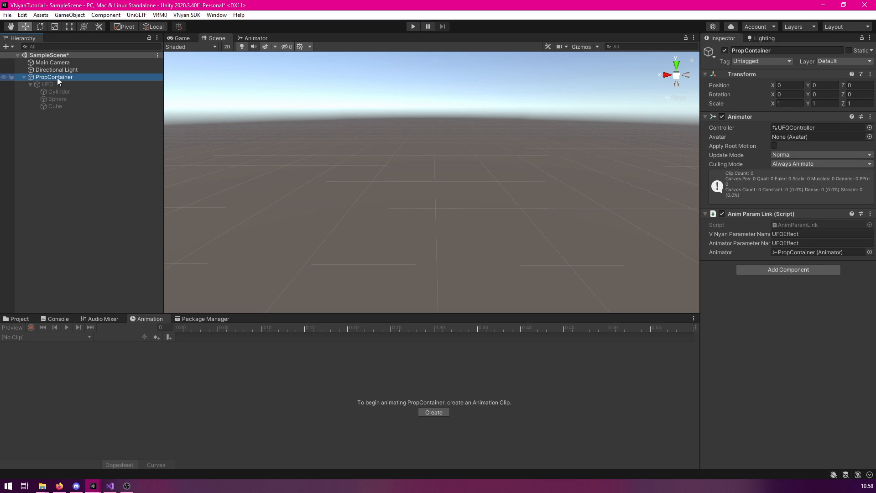
click(434, 413)
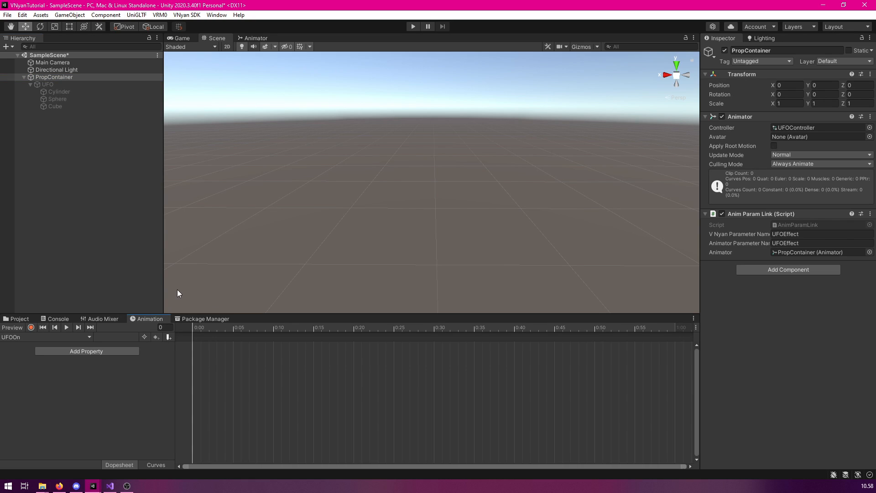
Step: Start recording the UFOOn clip and key the UFO object as active at frame 0
click(31, 327)
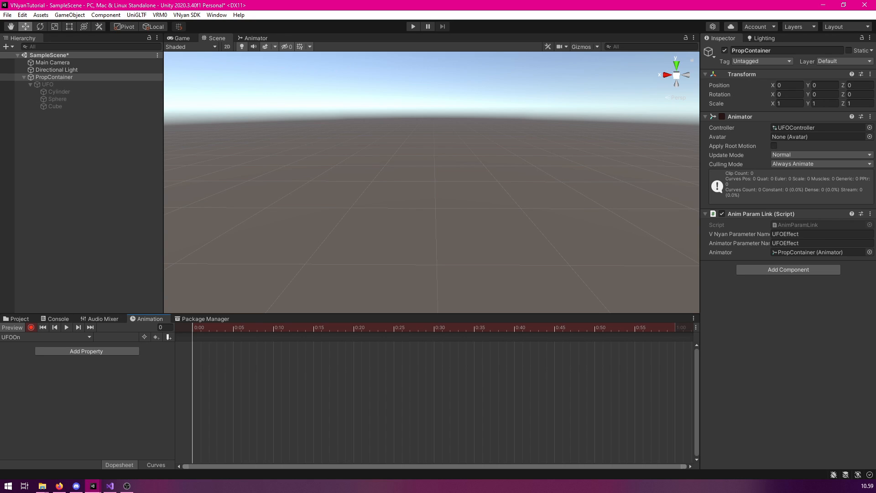
click(51, 84)
click(725, 50)
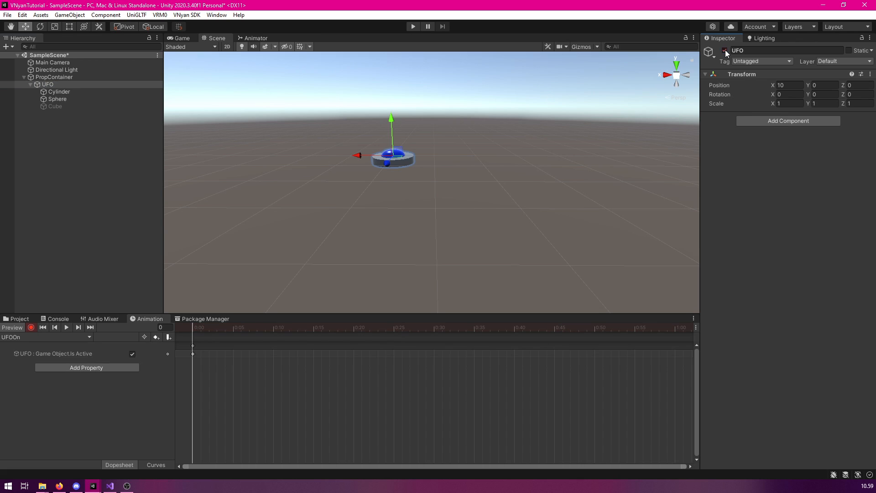
Step: Key the UFO's X position as 0 at frame 30 of the UFOOn clip
drag(471, 205, 269, 321)
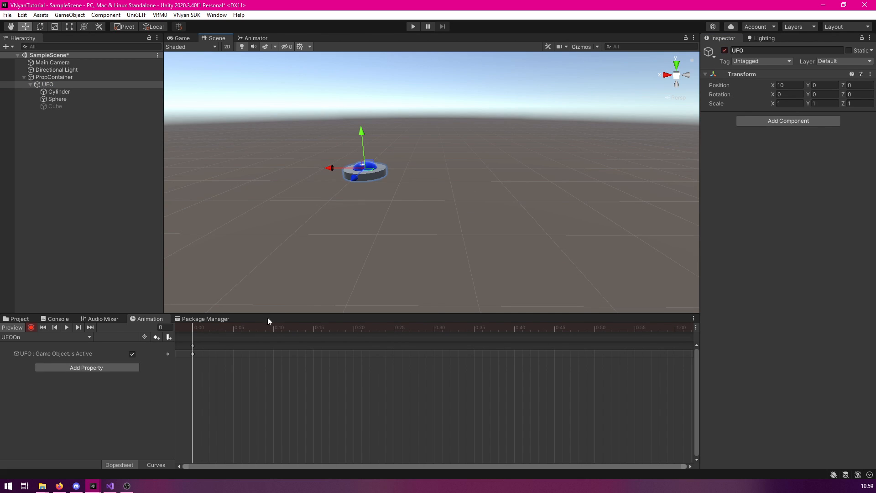
drag(191, 328, 437, 337)
drag(493, 208, 471, 203)
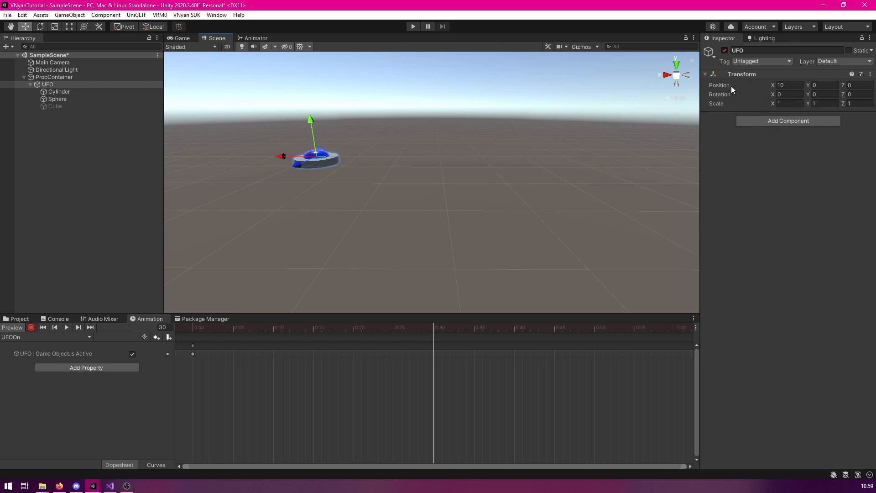
click(781, 85)
text(0)
key(Return)
Step: Key the UFO's beam Cube as active at frame 40, then stop recording the clip
drag(631, 185, 434, 155)
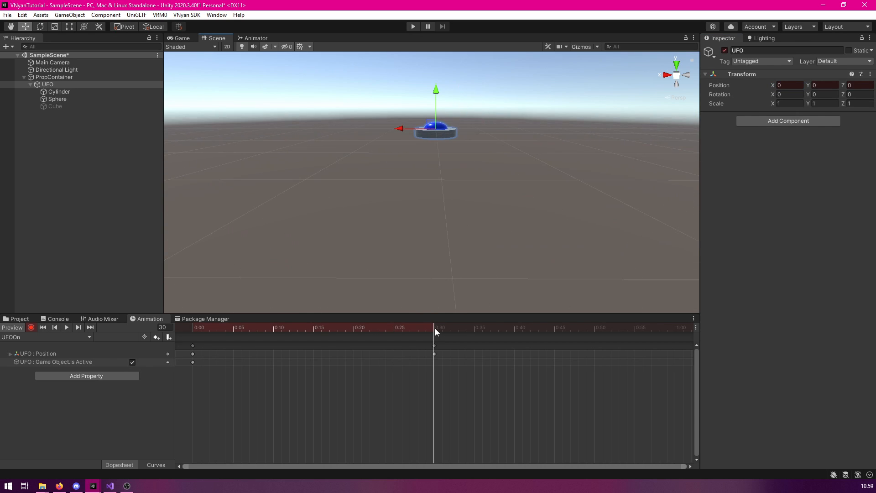
drag(435, 328, 514, 330)
drag(533, 267, 510, 264)
click(55, 106)
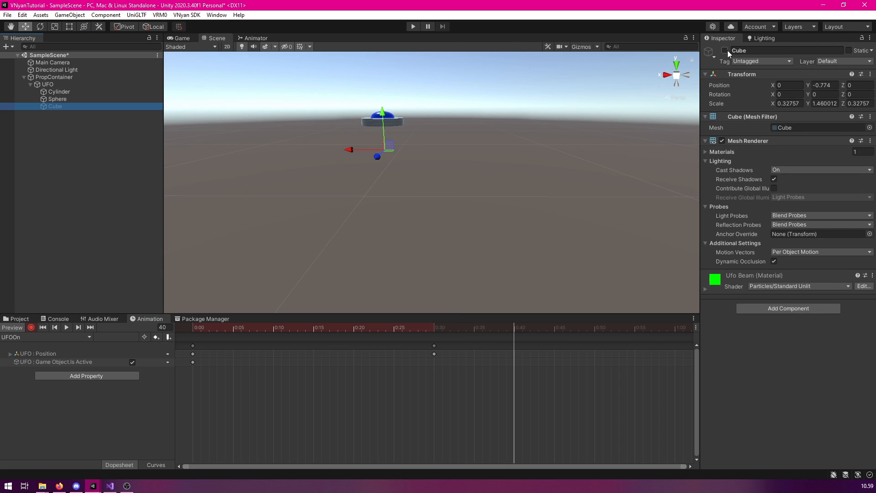
click(725, 50)
drag(522, 329, 516, 328)
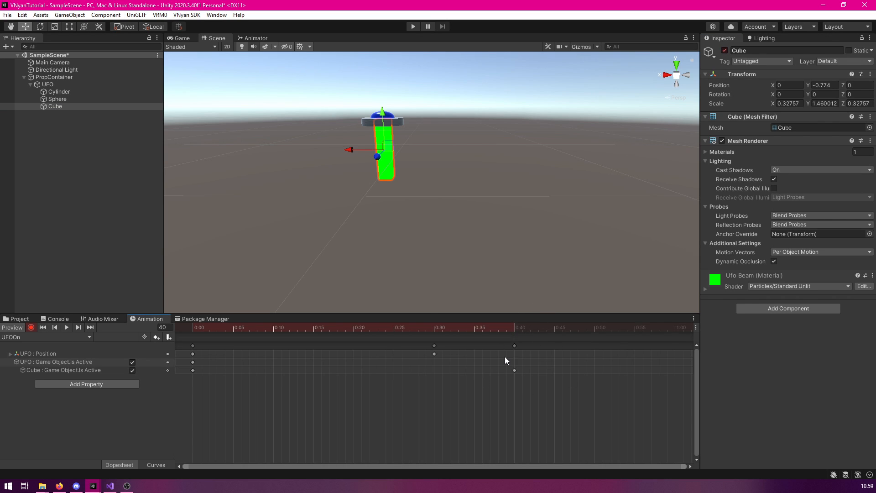
key(f)
click(31, 328)
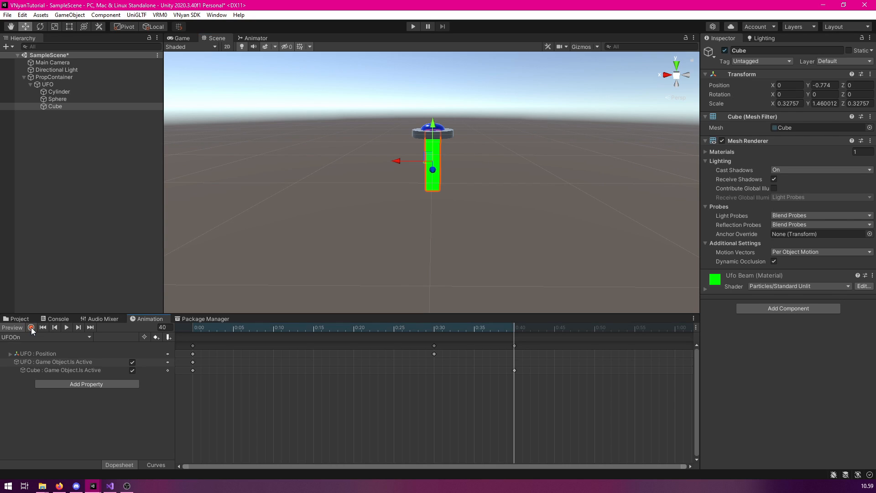
Step: Turn off Loop Time for the UFOOn animation clip in the project assets
click(22, 320)
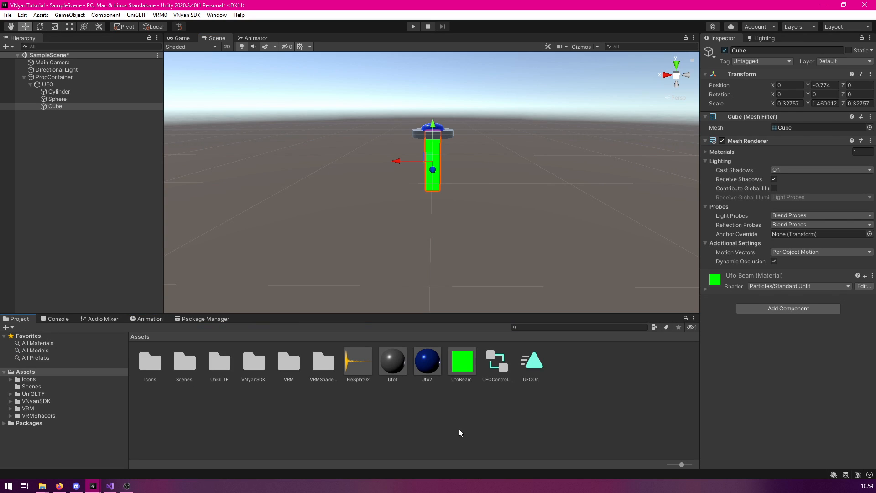
click(529, 366)
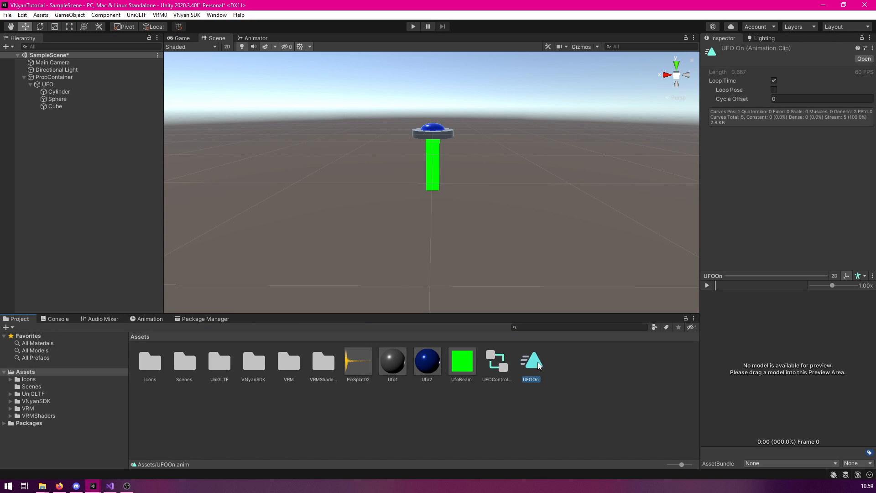
click(775, 81)
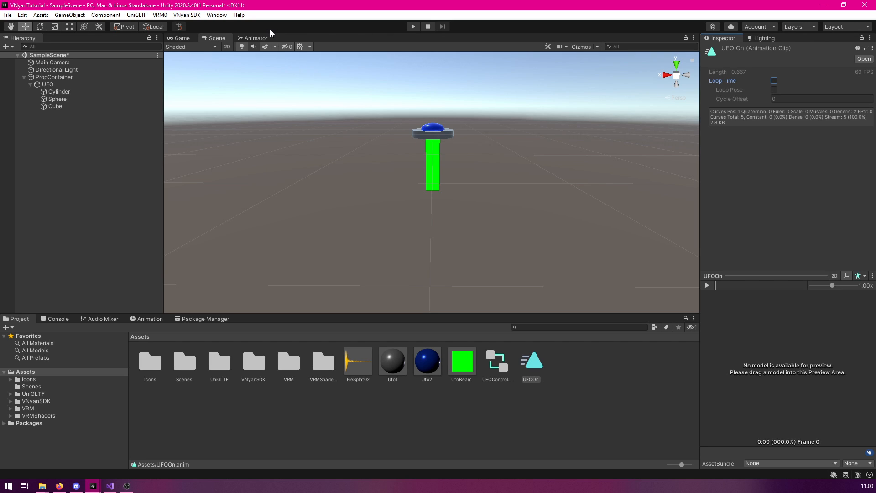
Step: Assign the UFOOn clip as the motion of OnState in the Animator
click(255, 40)
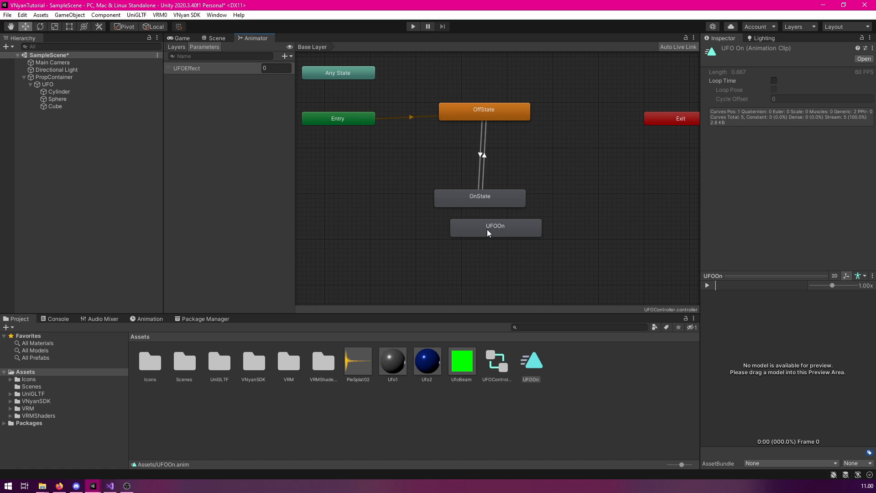
click(483, 202)
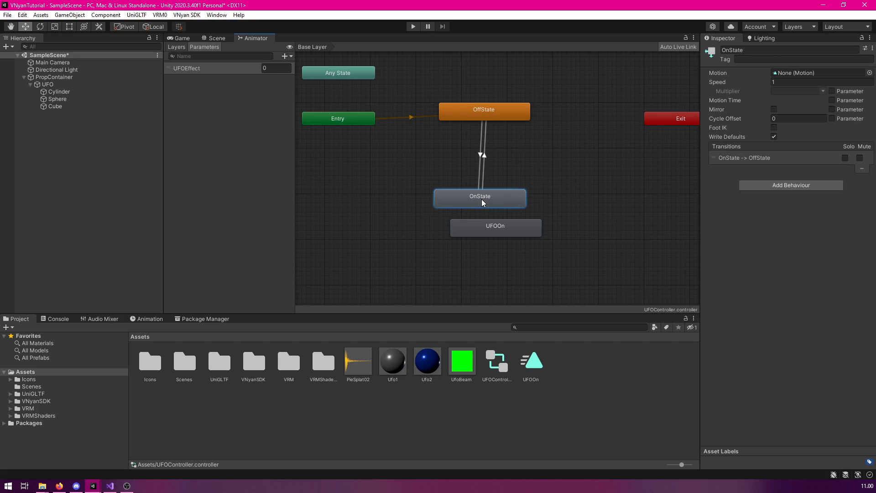
click(870, 72)
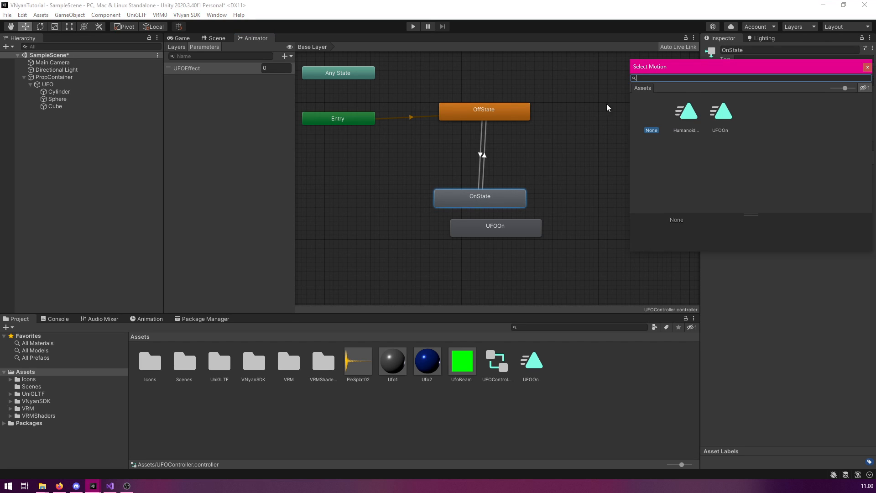
double_click(725, 110)
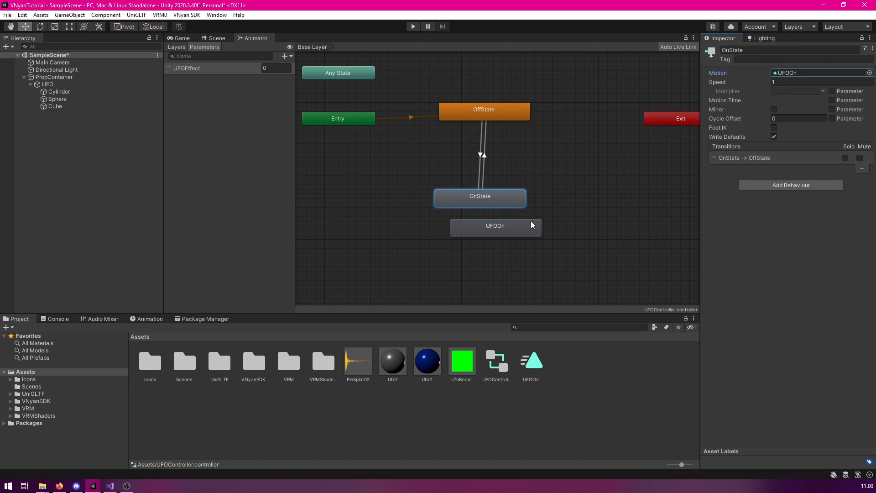
Step: Delete the leftover UFOOn state from the Animator graph
click(503, 233)
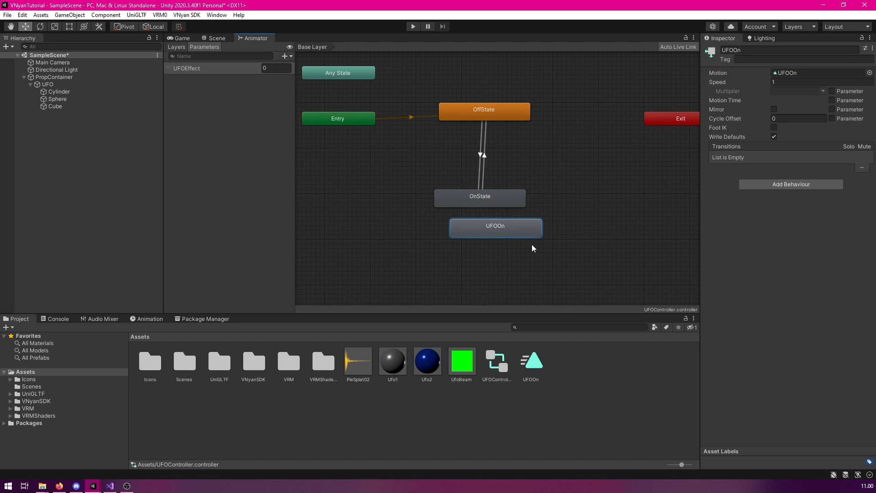
key(Delete)
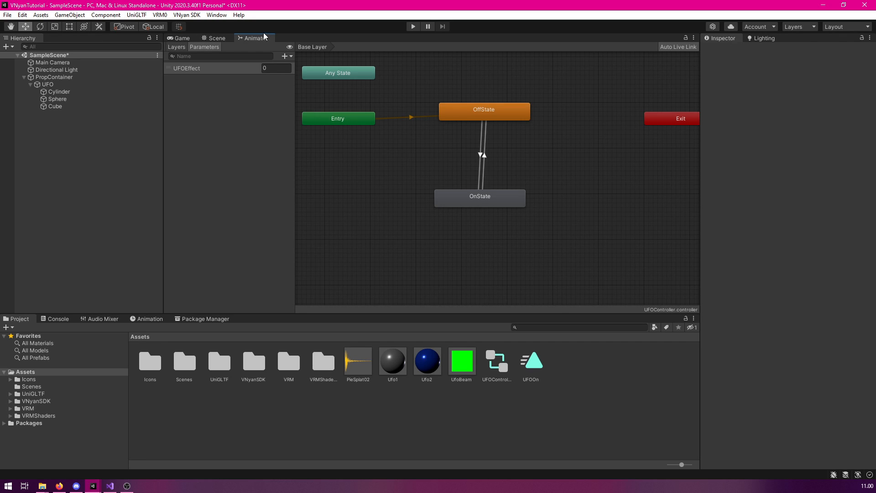
Step: Play the scene and test the state transitions by setting UFOEffect to 1 and back to 0, checking the UFO in the Scene view
click(177, 38)
key(ctrl+p)
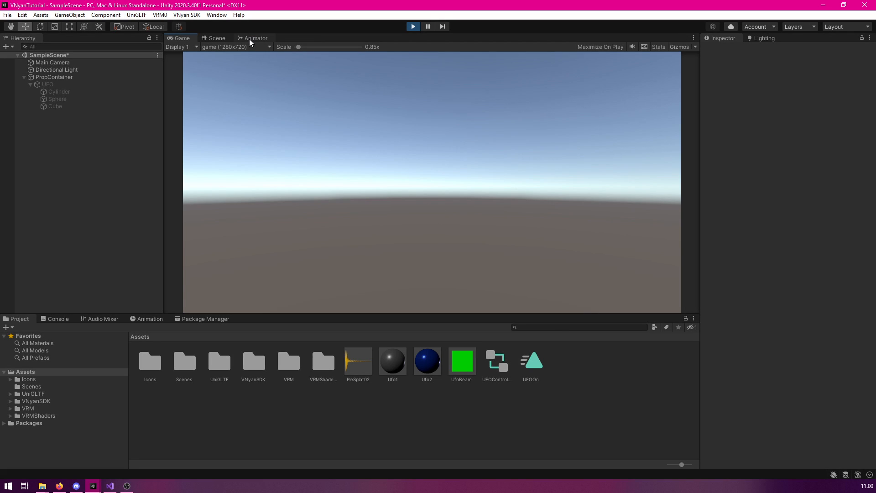
click(255, 39)
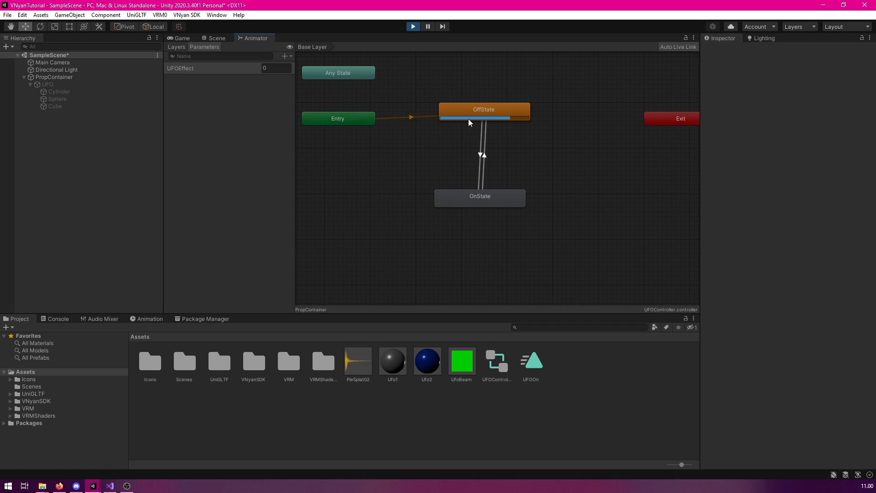
click(278, 68)
text(1)
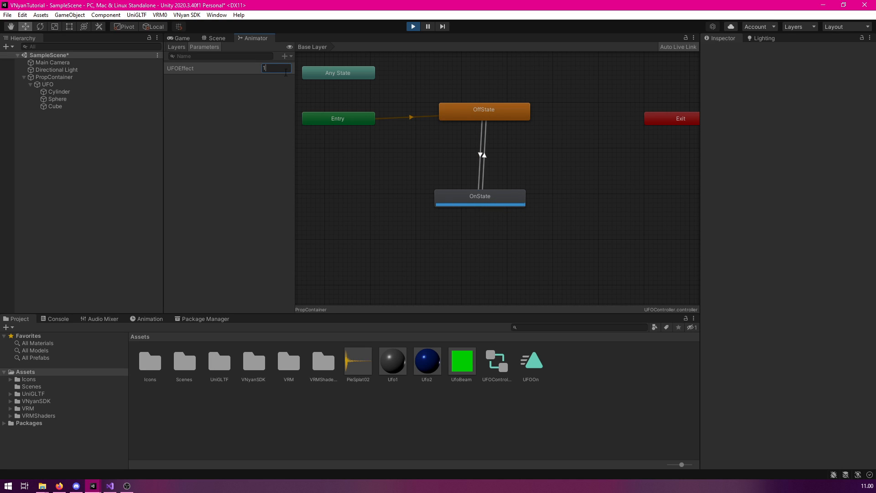
text(0)
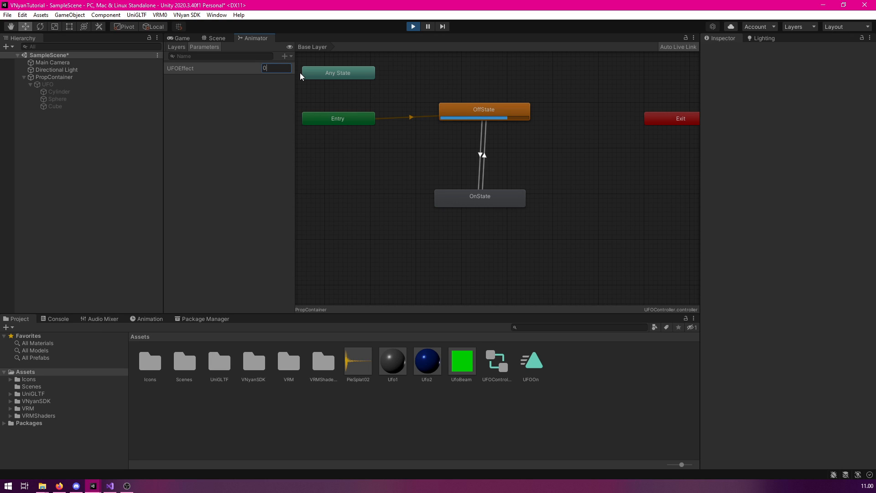
key(Return)
click(214, 39)
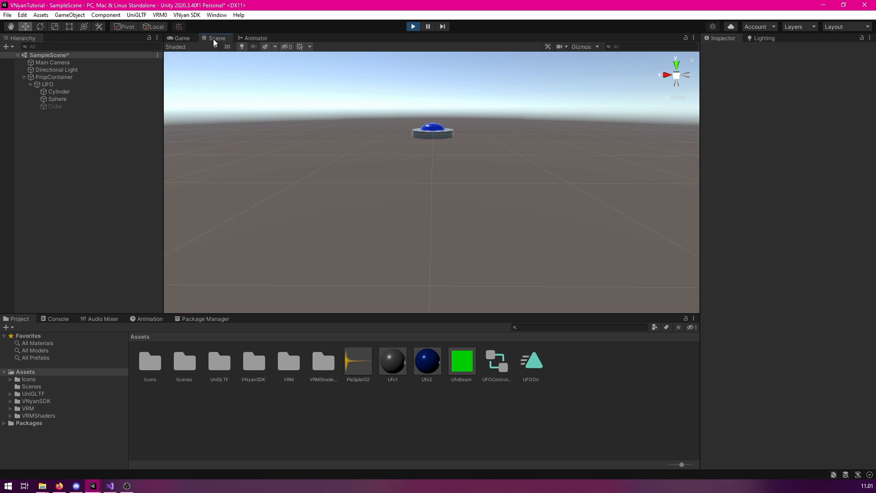
Step: Set the speed of OnState to 0.2 in the Animator
click(254, 38)
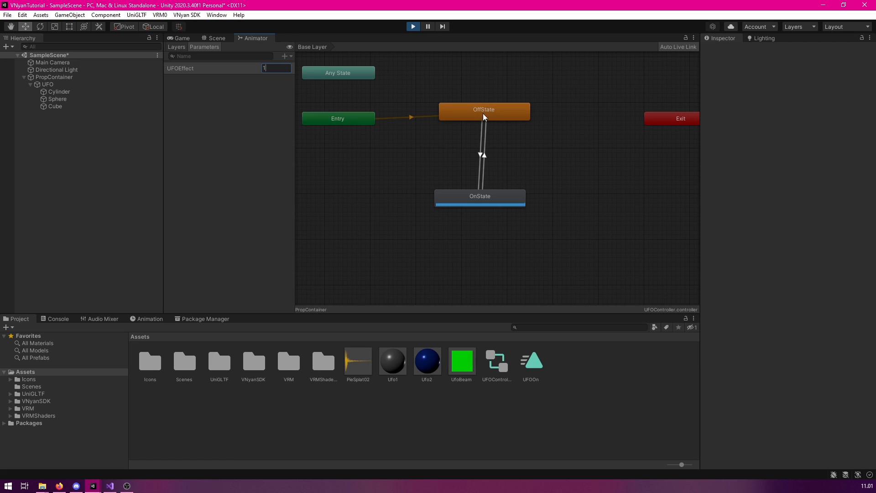
click(470, 197)
click(781, 82)
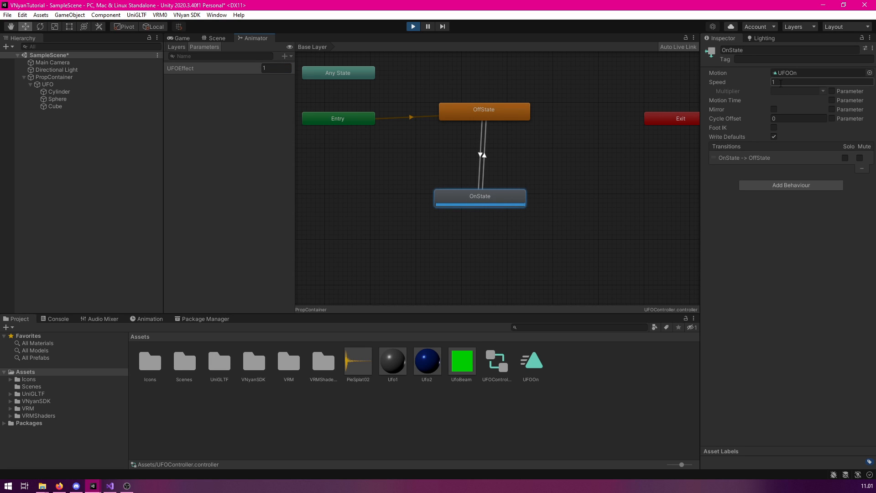
text(0.2)
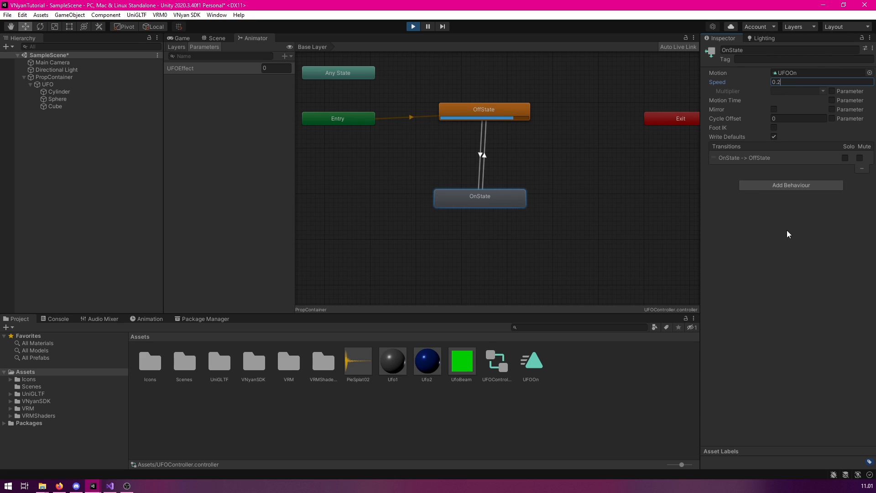
key(Return)
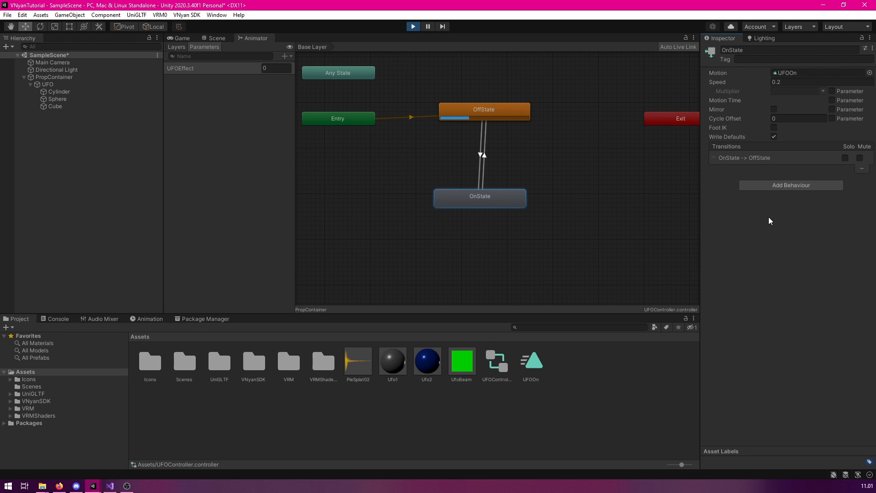
Step: Test the slowed UFO animation in the Scene view using the UFOEffect parameter and stop play mode
click(263, 68)
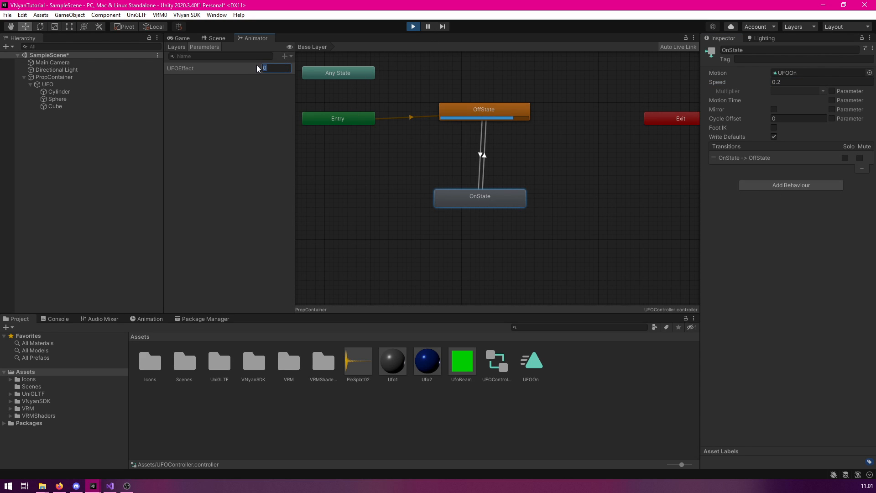
click(217, 40)
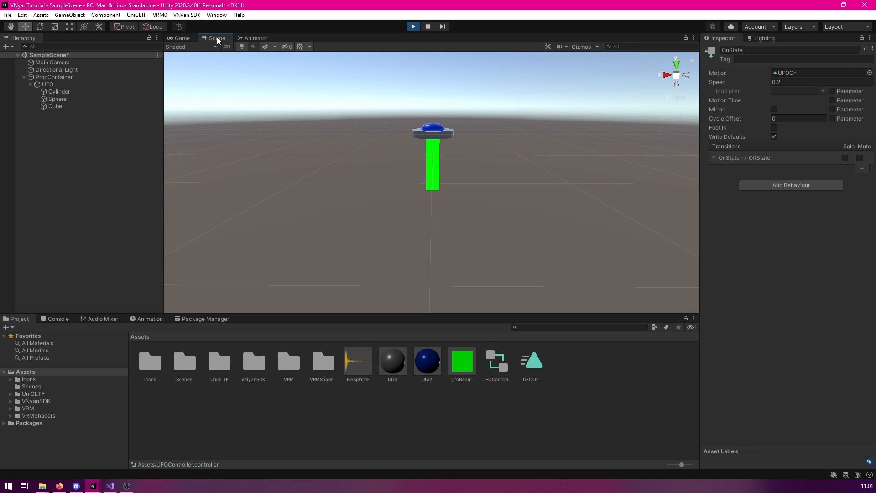
click(407, 27)
click(242, 37)
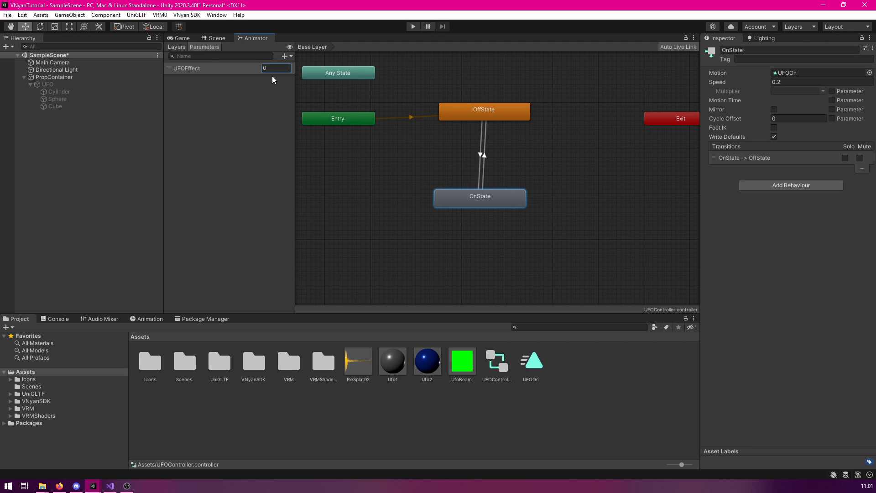
Step: Create a new animation clip named UFOOff for PropContainer
click(209, 38)
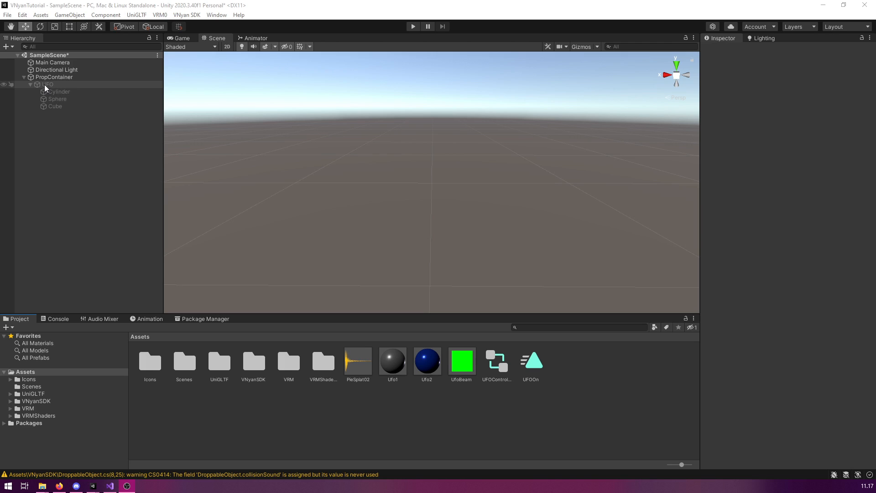
click(72, 78)
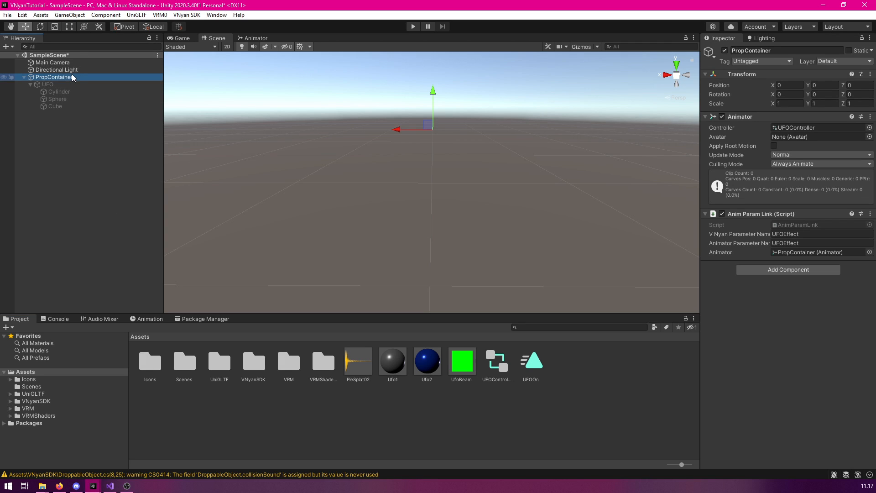
click(147, 321)
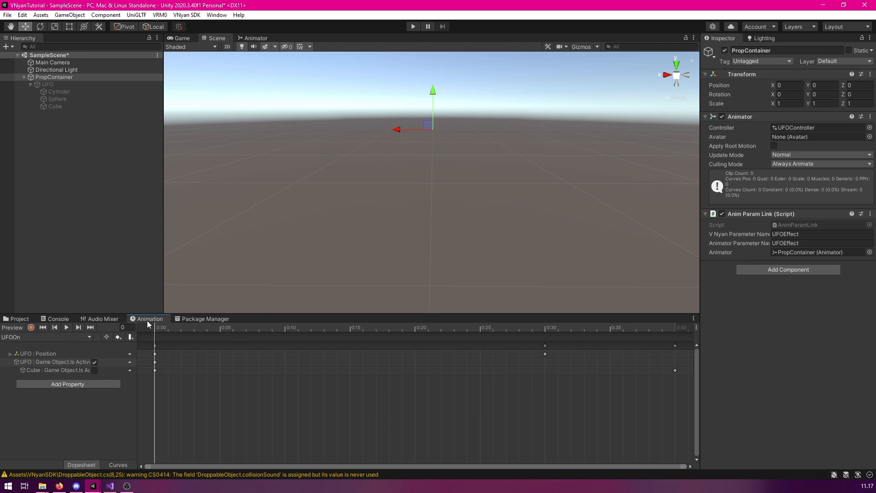
click(87, 337)
click(42, 360)
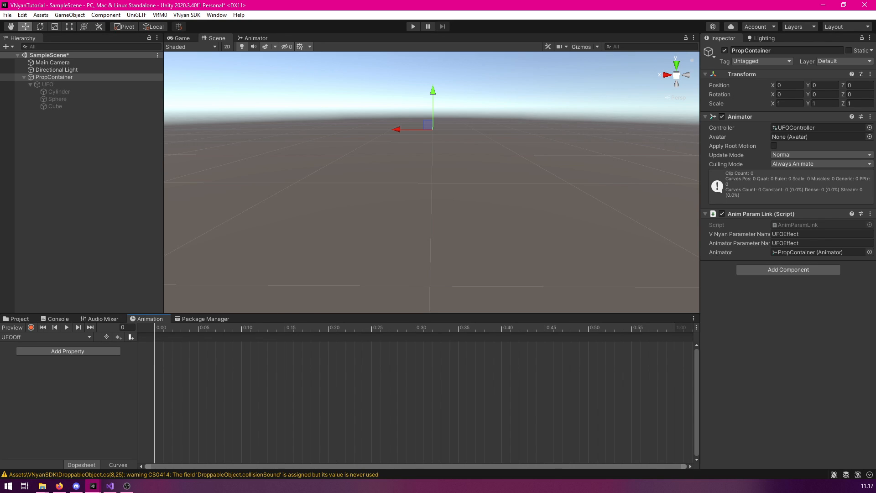
Step: Start recording the UFOOff clip and key the UFO's beam Cube as inactive at frame 0
click(31, 327)
click(48, 85)
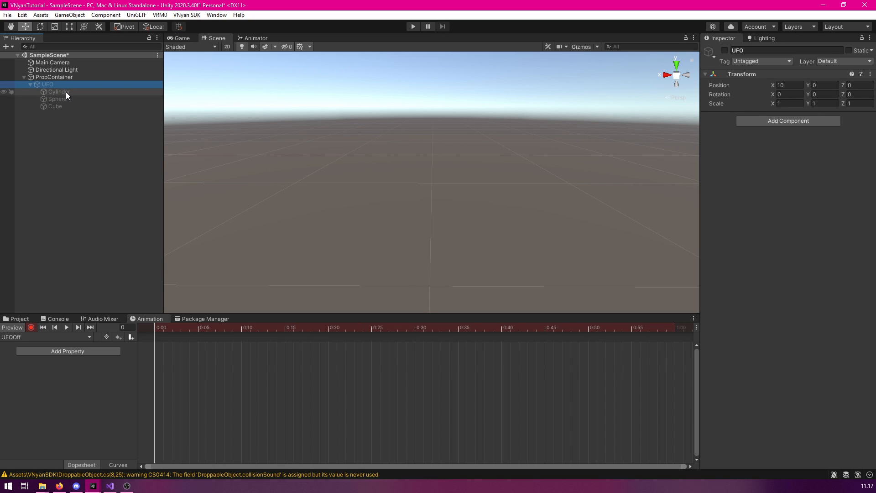
click(726, 53)
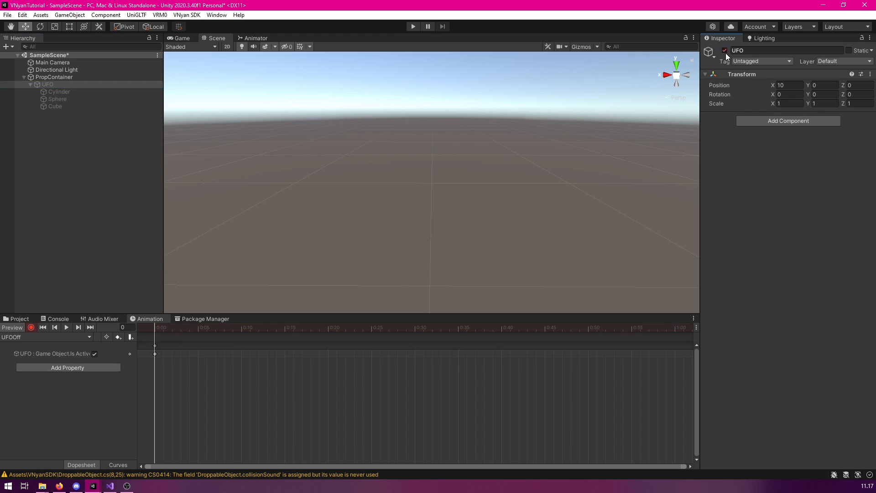
click(82, 106)
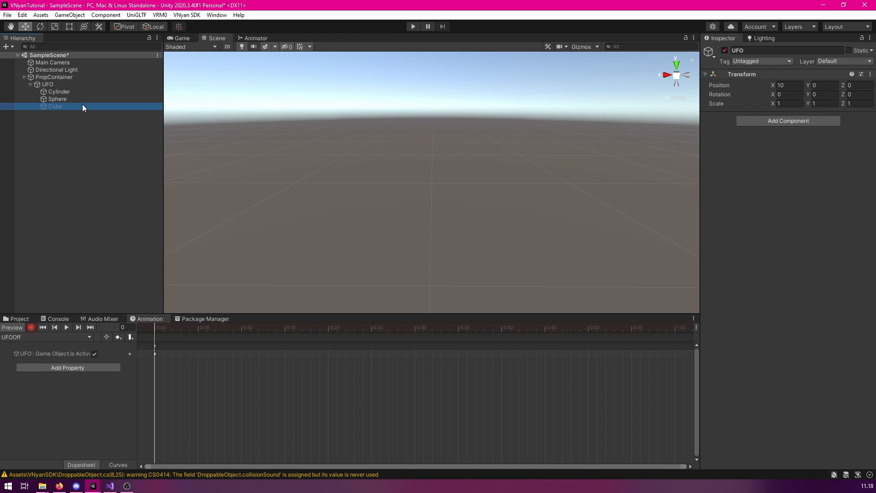
click(726, 53)
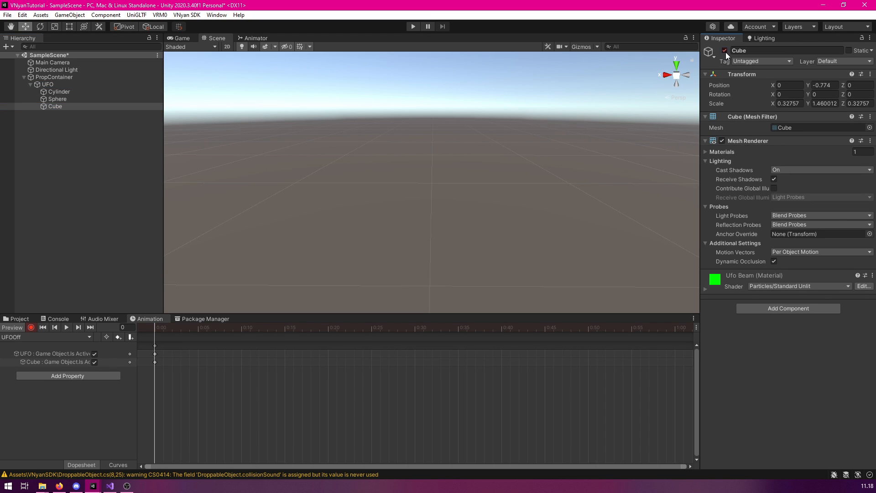
click(725, 52)
Step: Key the UFO object as inactive at frame 0 of UFOOff and stop recording
click(64, 86)
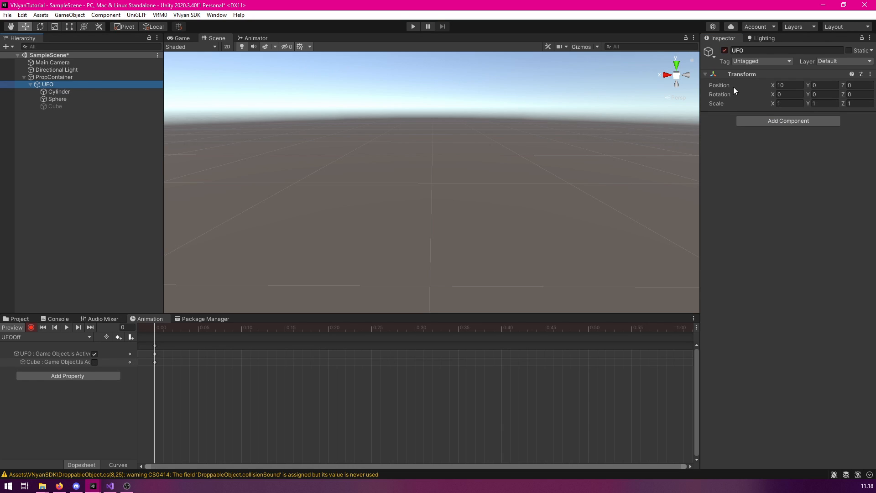
click(725, 51)
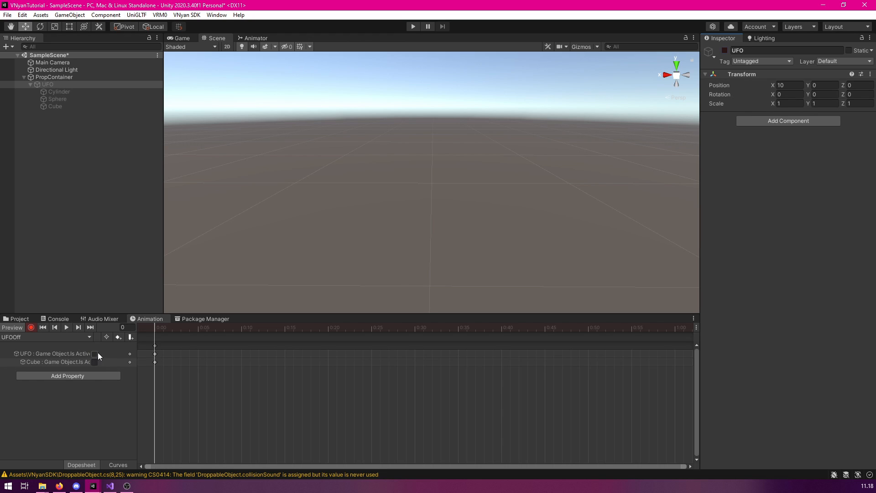
click(31, 328)
Step: Assign the UFOOff clip as the motion of OffState and delete the leftover UFOOff state
click(255, 38)
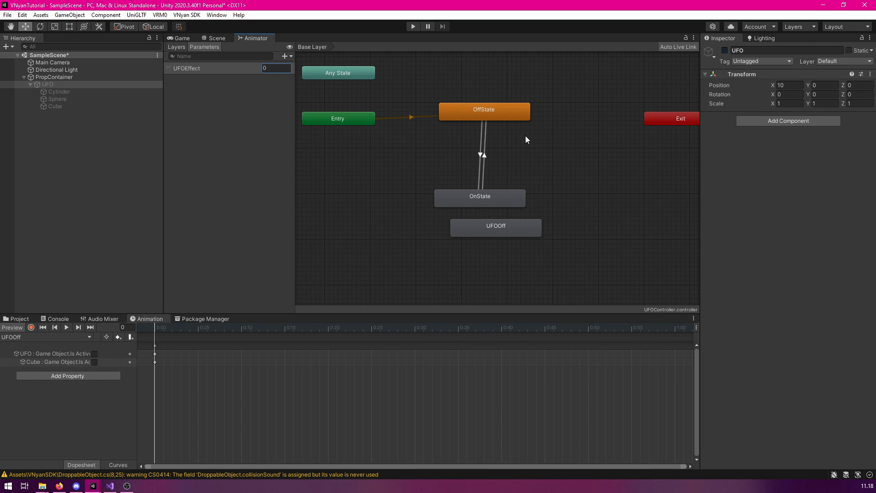
click(492, 114)
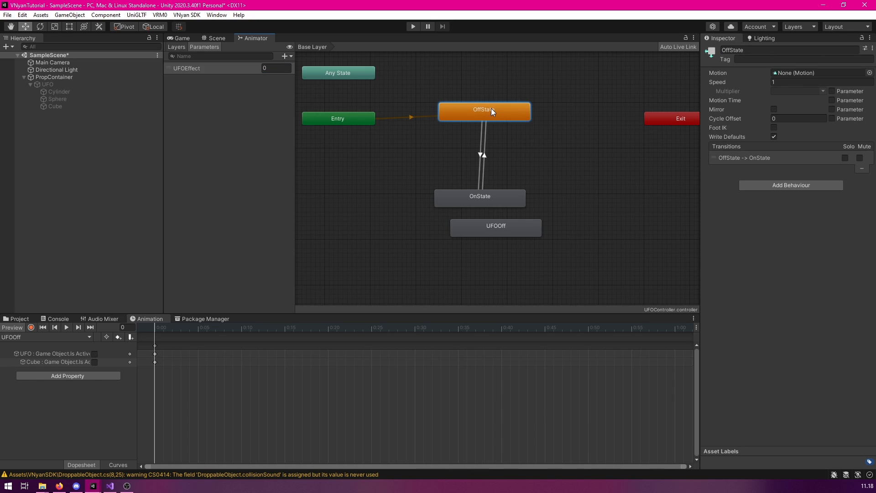
click(870, 77)
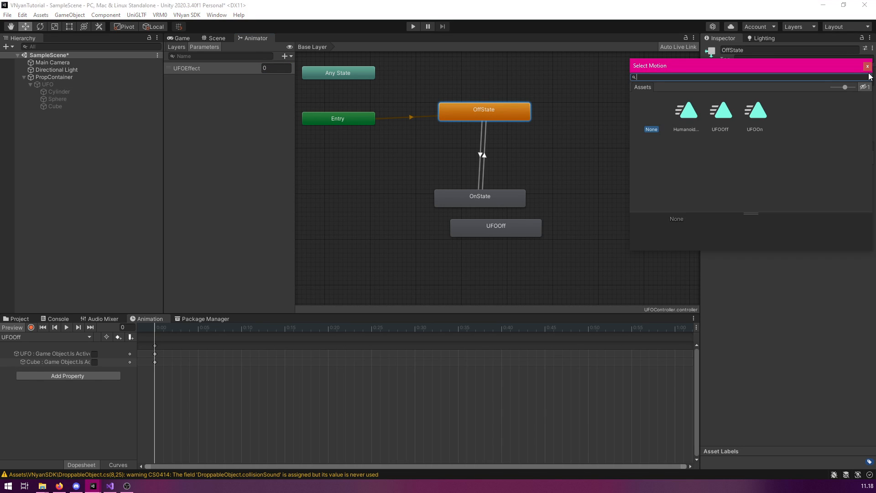
double_click(721, 111)
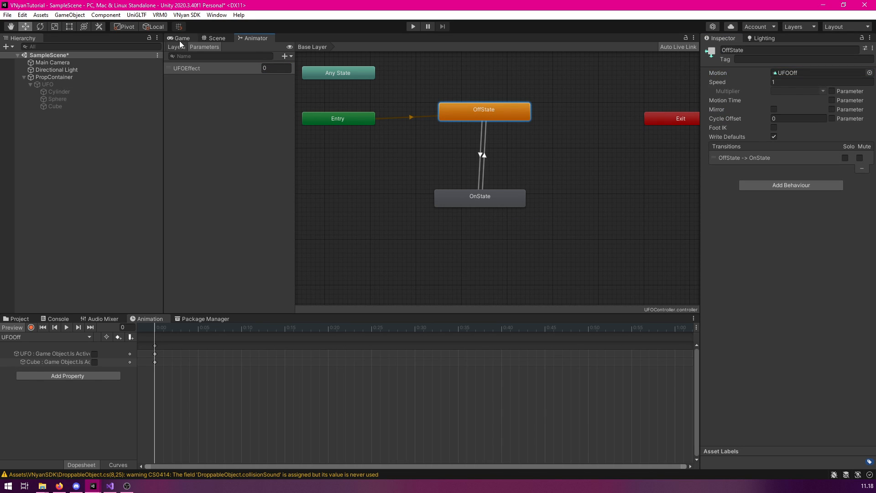
Step: Select PropContainer and export it with the VNyan SDK as UFO.vnprop
click(180, 39)
click(64, 77)
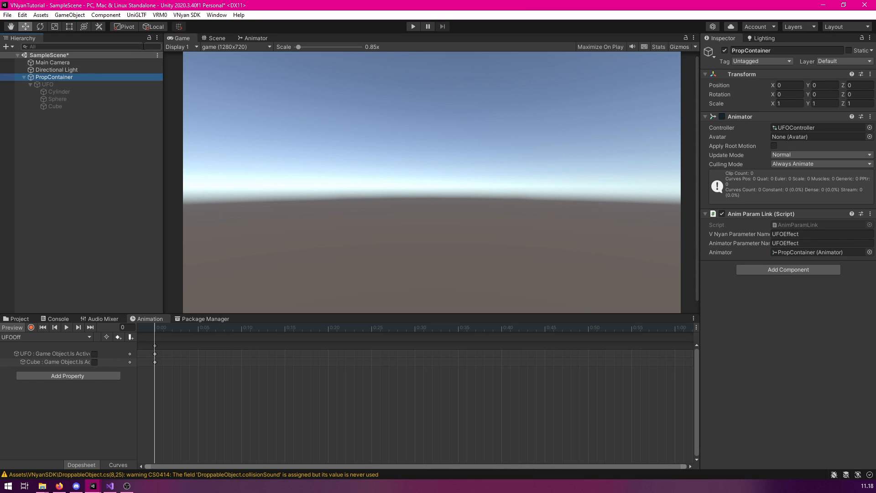
click(187, 16)
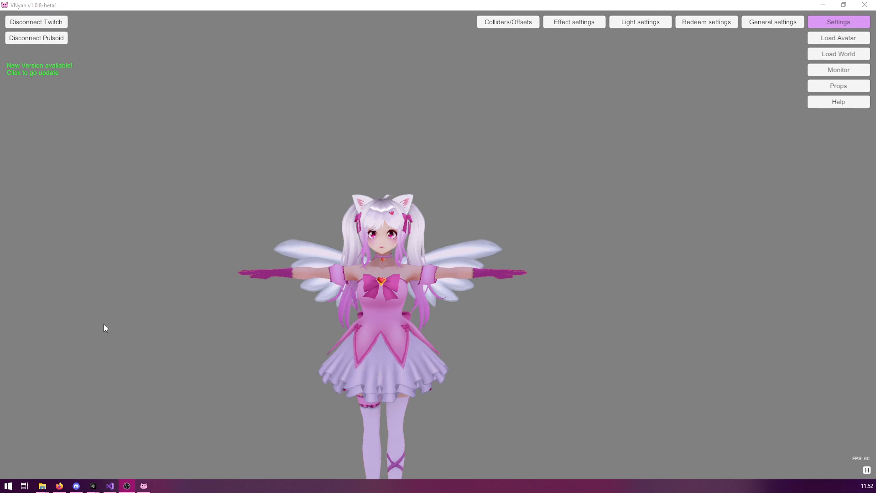
Step: Switch to VNyan and add UFO.vnprop to the avatar's props
click(824, 86)
drag(442, 146, 614, 104)
click(587, 304)
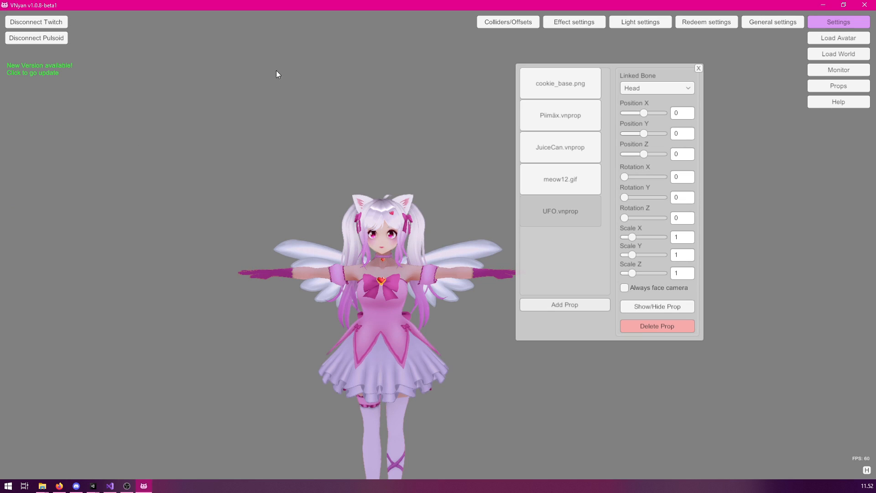
Step: Link the UFO prop to the Hips bone and move the props window clear of the avatar
click(658, 91)
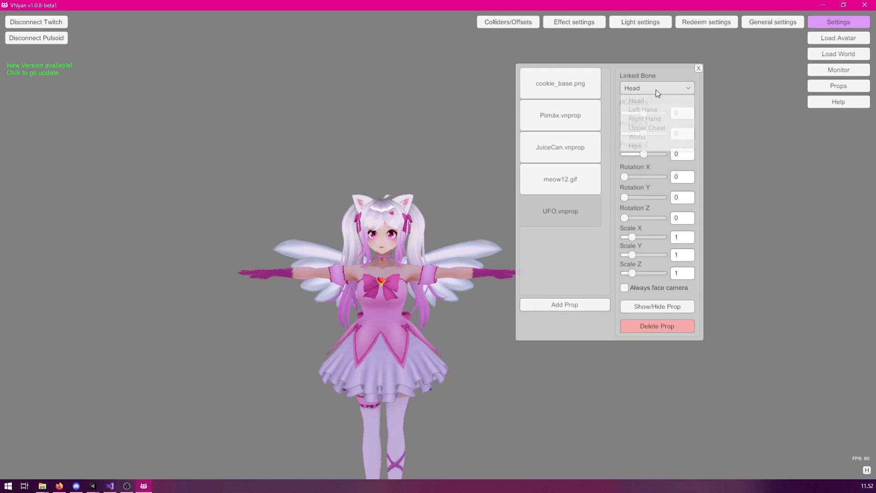
click(640, 149)
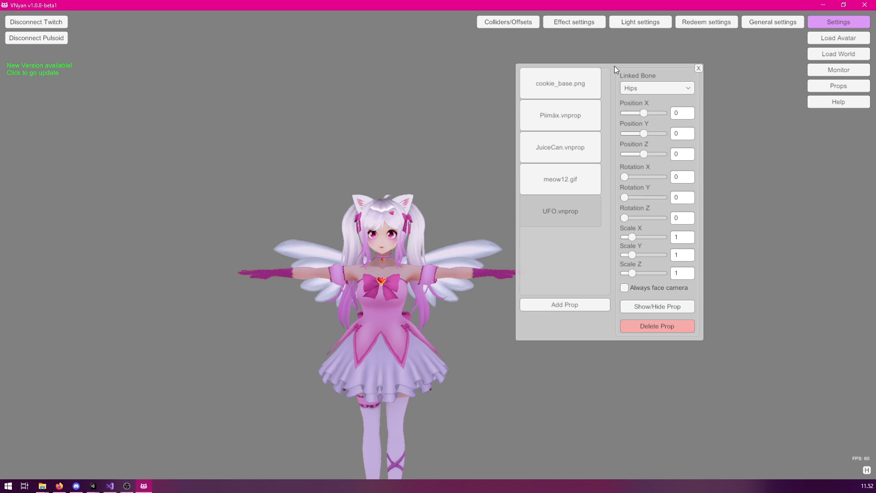
drag(614, 65, 661, 71)
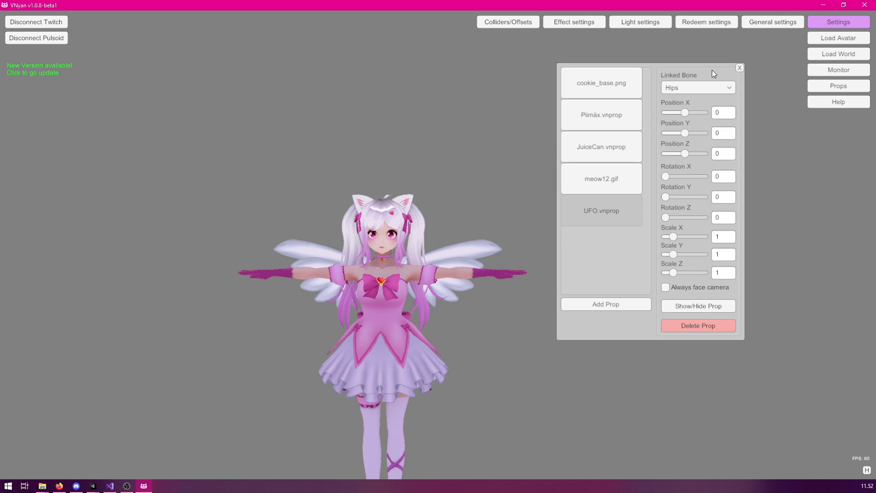
Step: Open the redeem node graph and delete its existing Yeet and Channel Points nodes
click(695, 25)
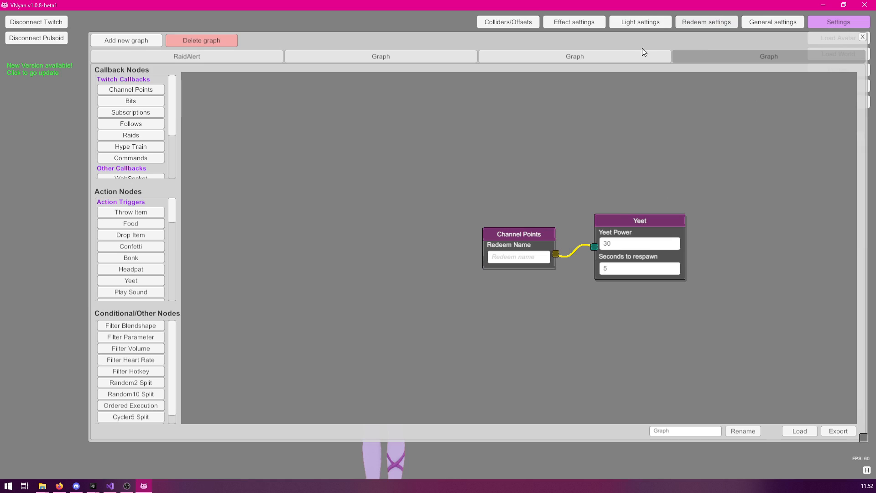
right_click(654, 220)
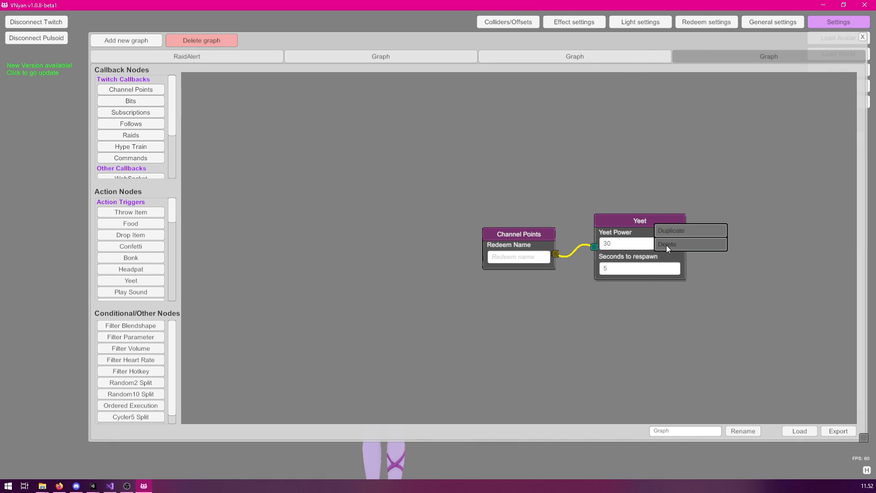
click(666, 245)
right_click(511, 226)
drag(512, 231, 265, 105)
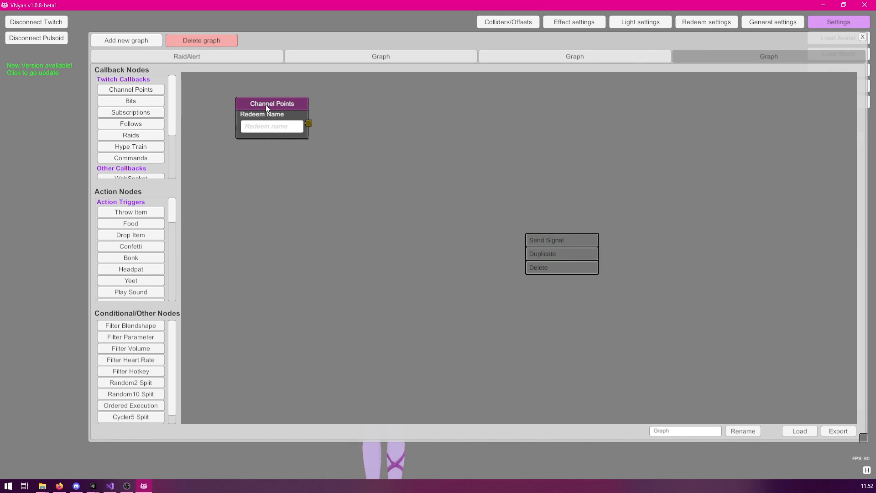
click(561, 267)
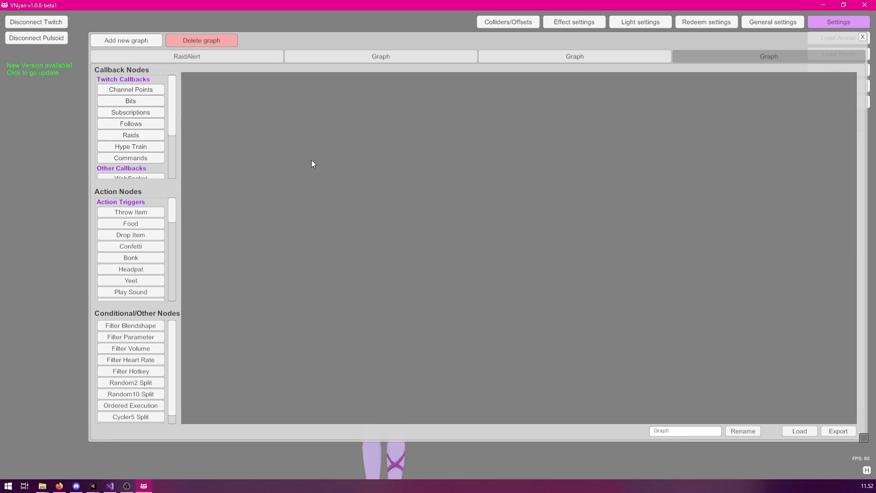
Step: Add a Channel Points node and a Set Parameter node and place them side by side in the graph
click(144, 90)
drag(518, 235, 254, 111)
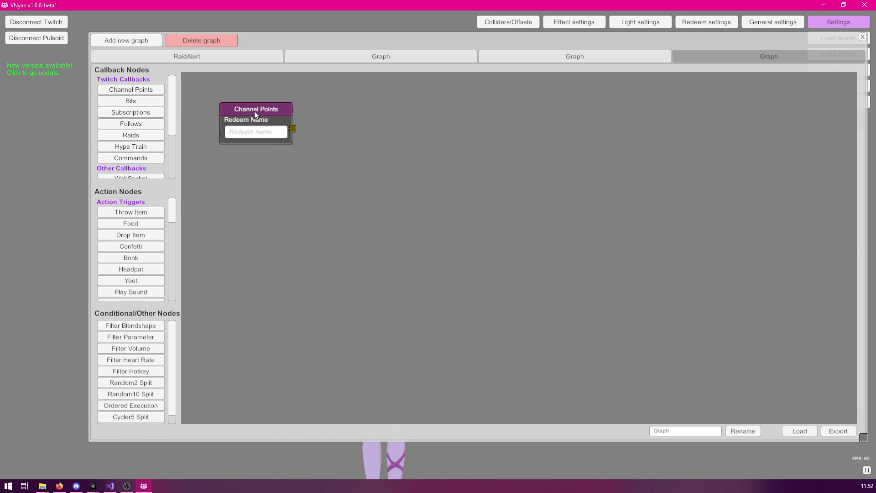
drag(172, 215, 189, 285)
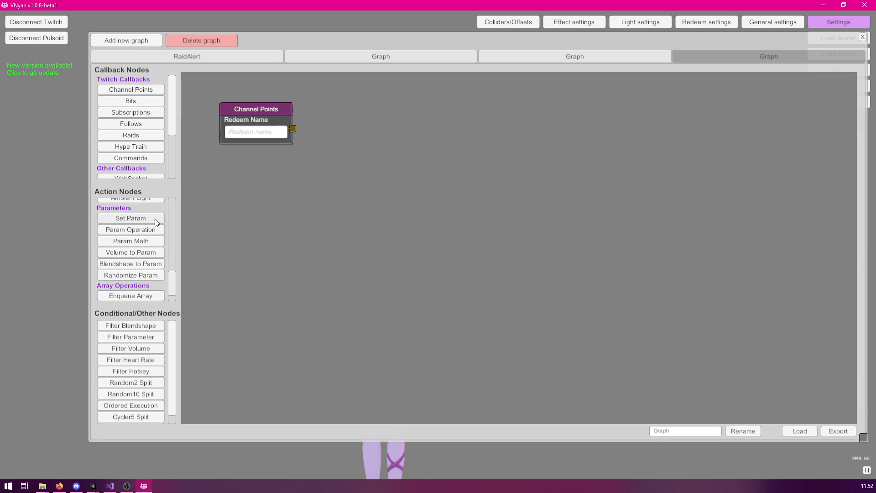
click(122, 219)
drag(477, 195, 387, 107)
Step: Make the Set Parameter node set UFOEffect to 1 and link the Channel Points output to it
click(381, 132)
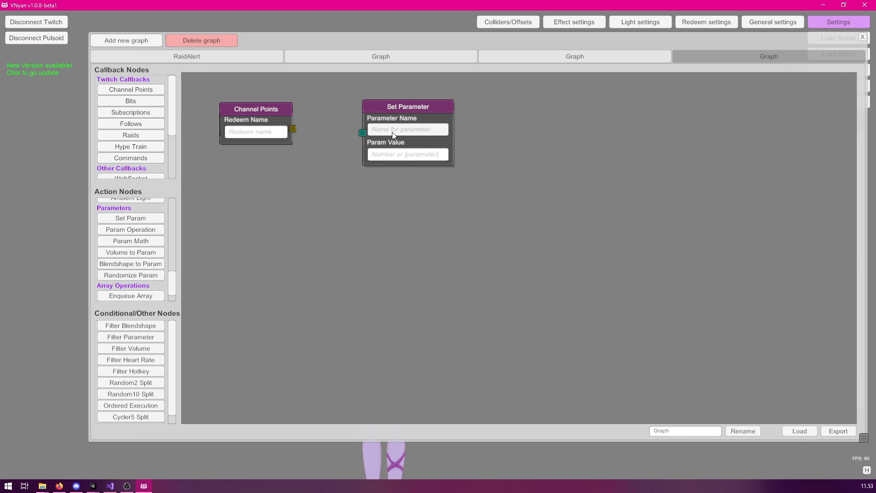
text(UFOEffect)
click(397, 155)
text(1)
drag(292, 130, 363, 133)
Step: Move the graph window clear of the avatar and send a test signal from the Channel Points node
drag(333, 43, 773, 88)
right_click(707, 156)
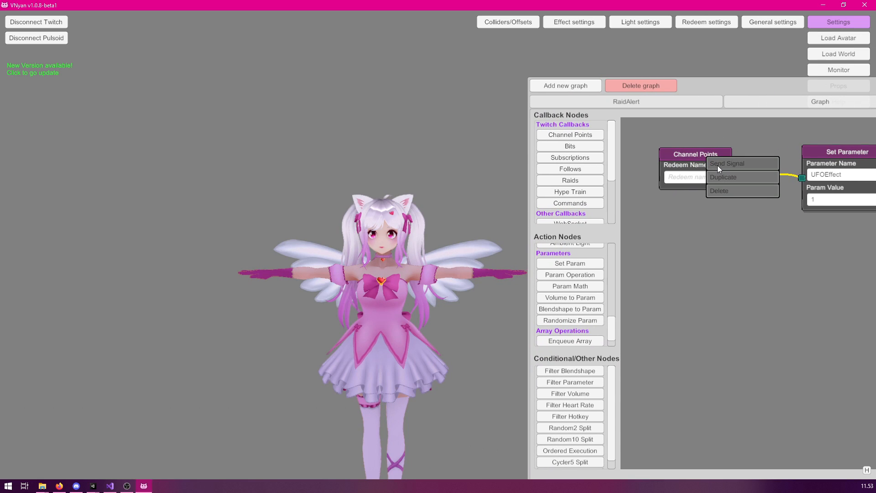
click(719, 163)
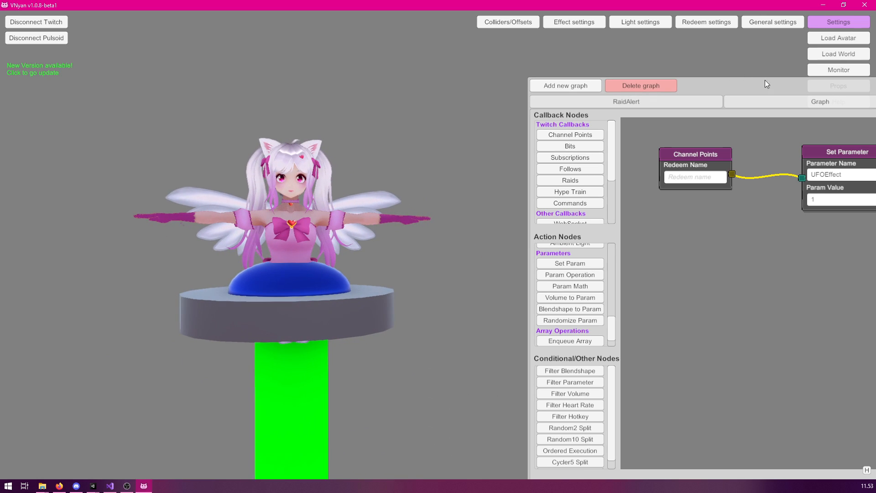
Step: Close the graph window and raise the UFO prop to a Position Y of 1.16
drag(757, 82, 697, 162)
click(821, 161)
drag(781, 144, 727, 78)
drag(757, 136, 760, 136)
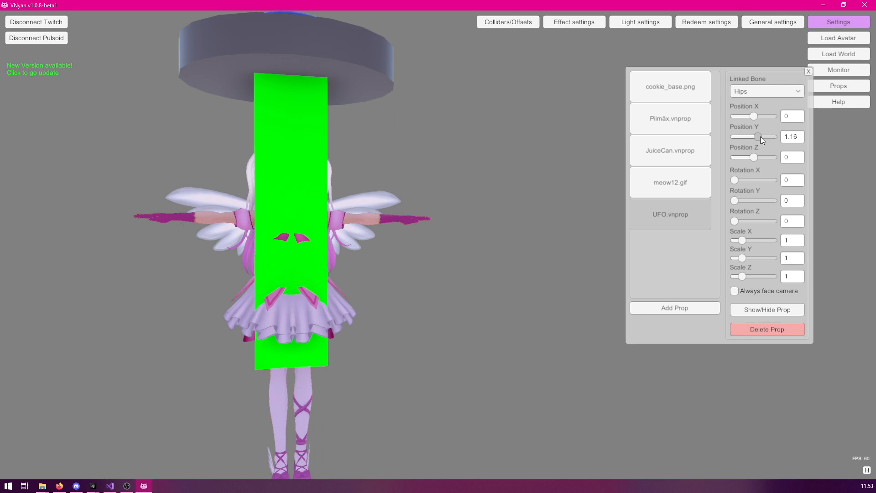
scroll(505, 182, down, 3)
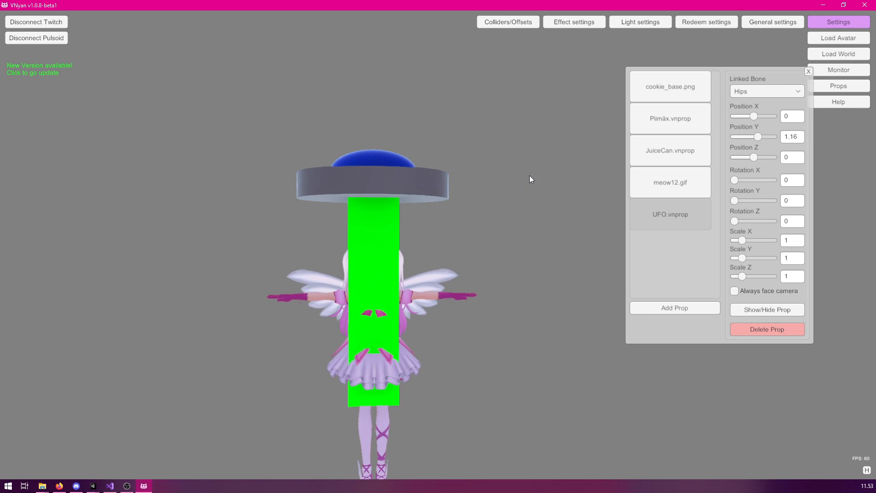
Step: Reopen the redeem graph, set the UFOEffect parameter value to 0 and send a signal from the Channel Points node
click(765, 21)
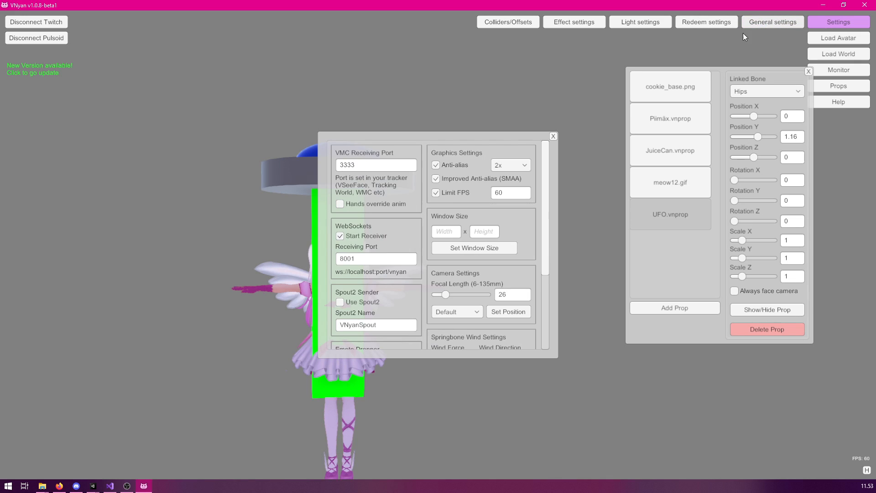
click(554, 137)
click(701, 21)
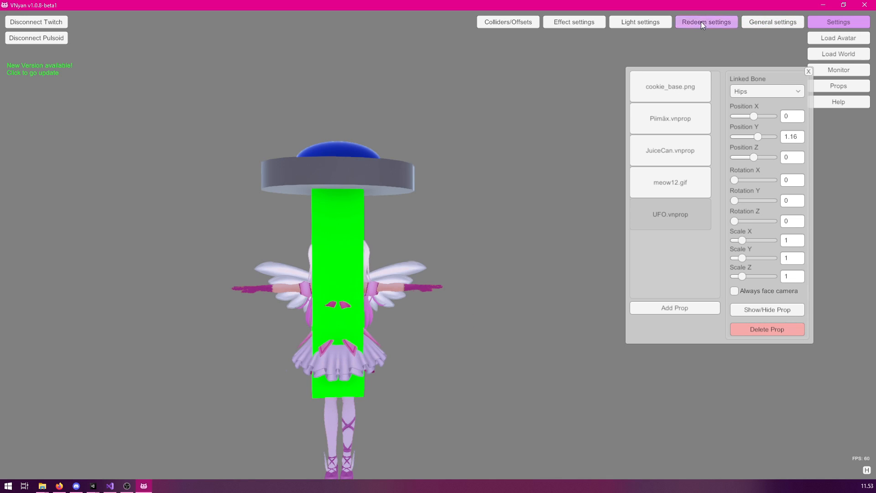
click(343, 280)
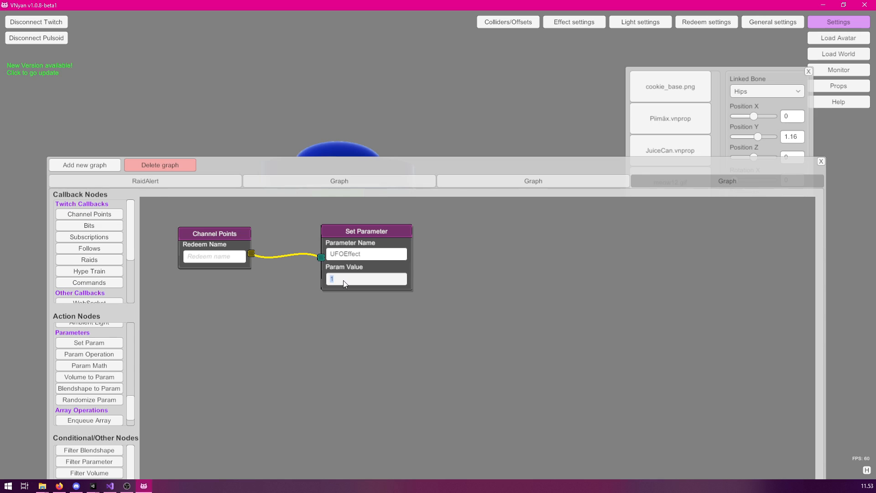
right_click(236, 240)
click(244, 242)
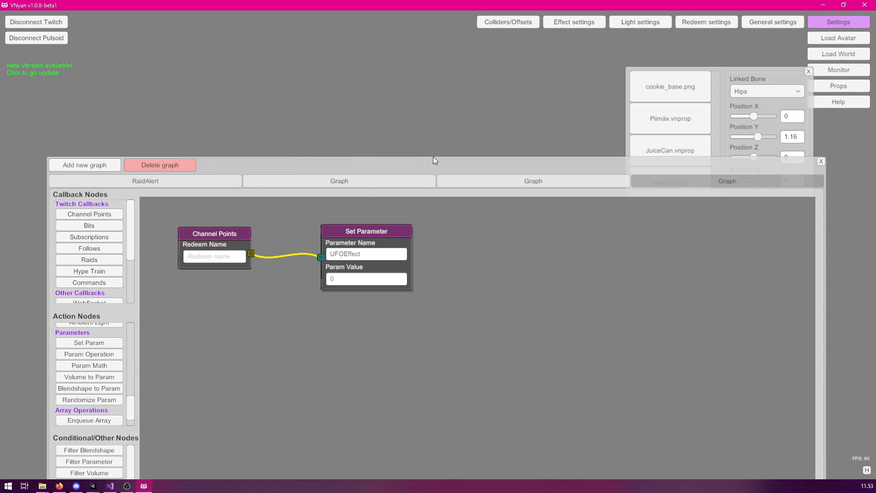
Step: Toggle the UFO prop's visibility in the props window and place the graph window beside the avatar
drag(420, 156, 416, 367)
drag(721, 377, 760, 374)
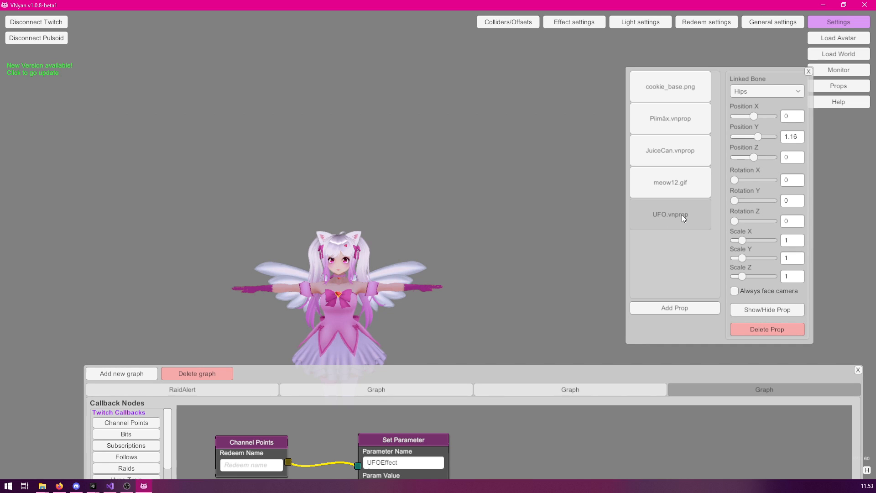
click(775, 327)
drag(763, 99, 845, 61)
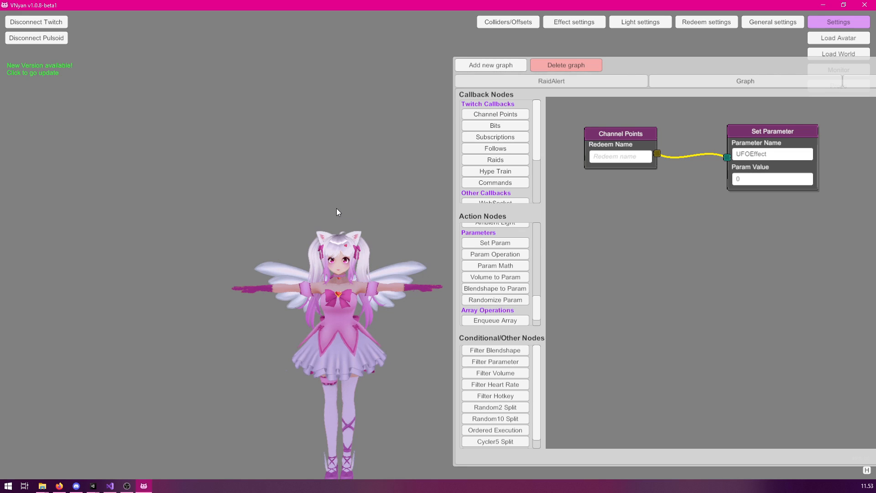
Step: Disconnect the Set Parameter node from the Channel Points node and move the two nodes apart
drag(618, 134, 600, 141)
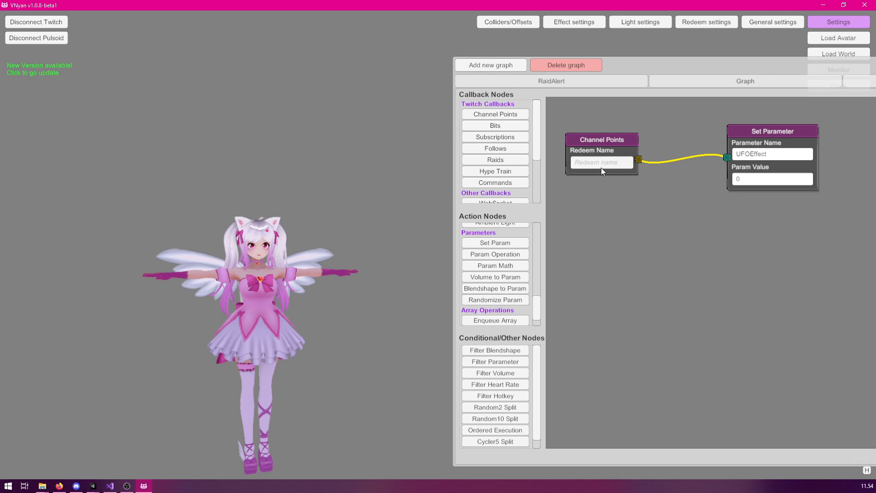
drag(760, 129, 796, 154)
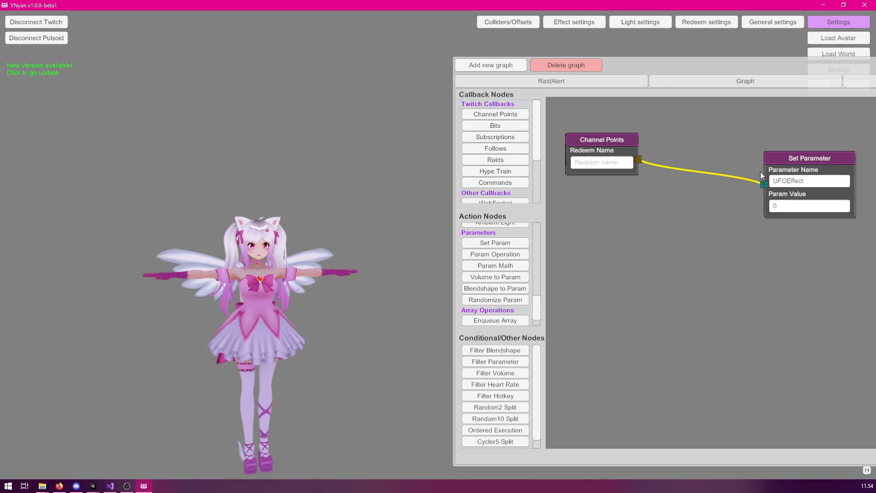
click(765, 184)
drag(783, 157, 805, 149)
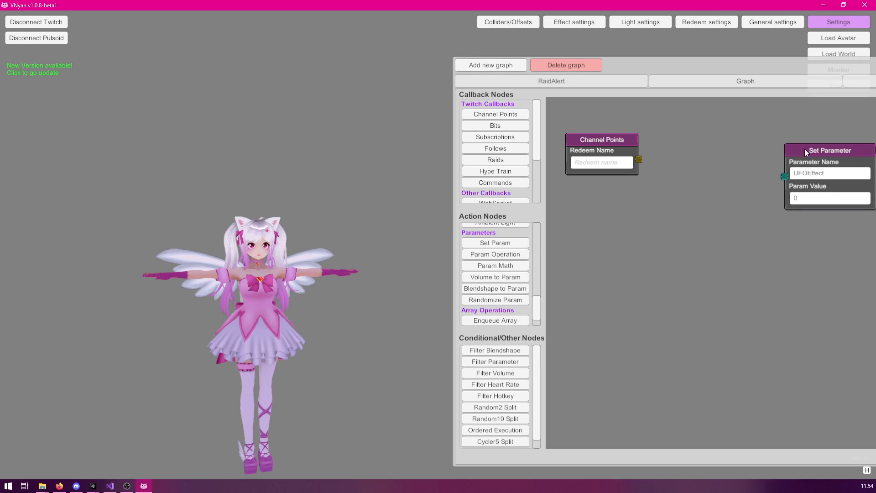
Step: Name the redeem UFO Yeet and link its Channel Points node to a new Ordered Execution node
click(599, 163)
text(UFO Yeet)
click(495, 430)
drag(866, 241, 698, 125)
drag(638, 160, 676, 163)
Step: Link Ordered Execution first to a new Toggle Prop node for UFO.vnprop, second to the UFOEffect node with its value set to 1
drag(538, 303, 550, 251)
click(508, 278)
click(772, 290)
click(745, 337)
drag(781, 283, 719, 143)
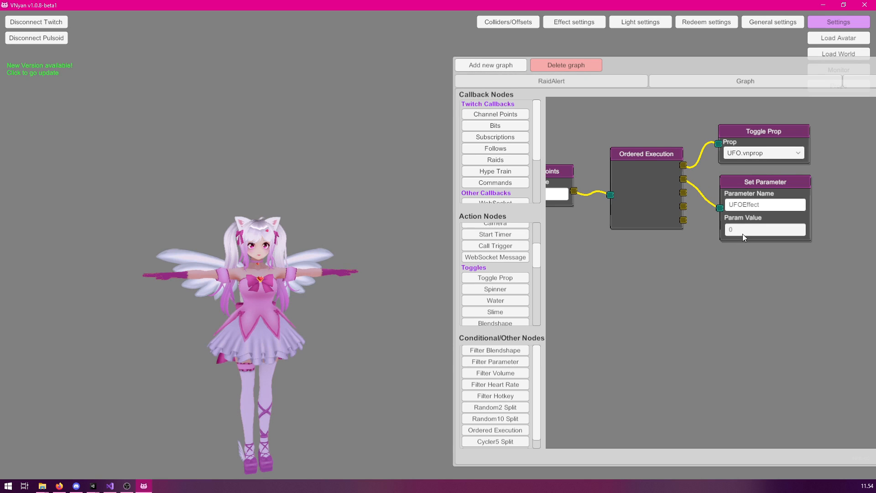
text(1)
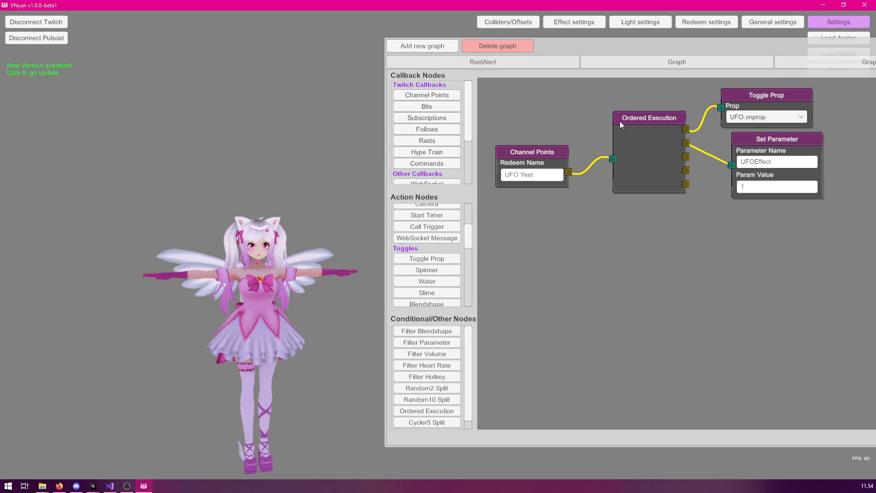
Step: Rearrange the Ordered Execution, Toggle Prop and Set Parameter nodes to free space below them
drag(663, 118, 643, 113)
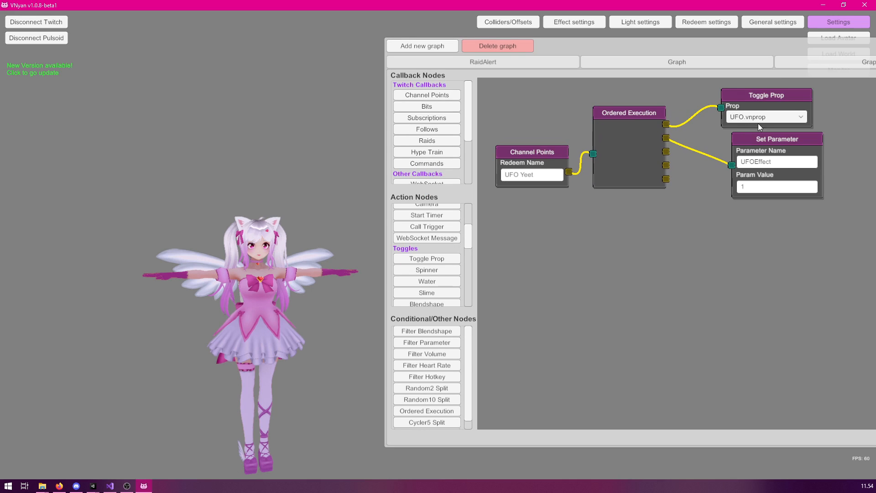
drag(763, 95, 755, 83)
drag(773, 141, 777, 123)
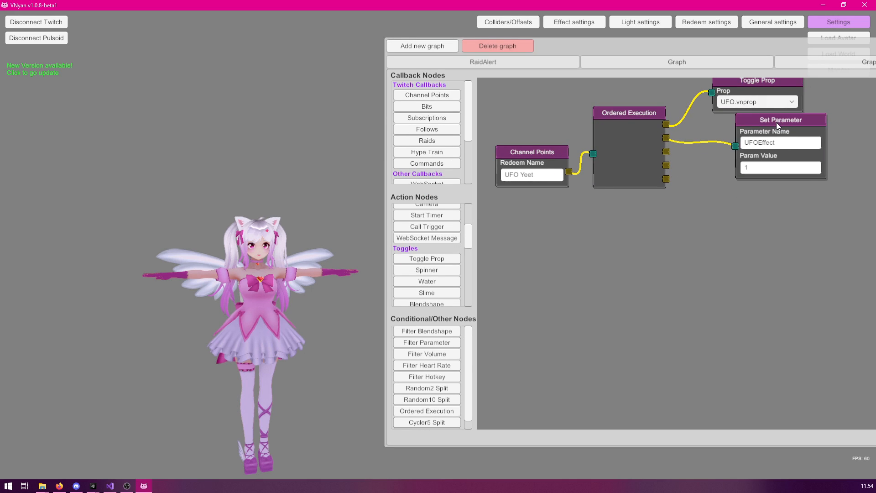
drag(611, 121, 629, 121)
Step: Add a Start Timer node named UFOLoop with 4000 milliseconds and link it to the third Ordered Execution output
scroll(469, 231, up, 3)
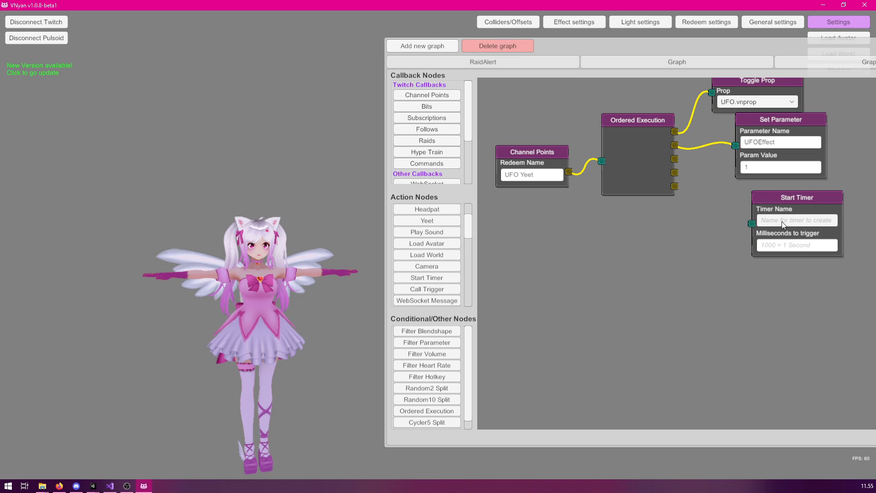
text(UFOLoop)
drag(675, 159, 752, 223)
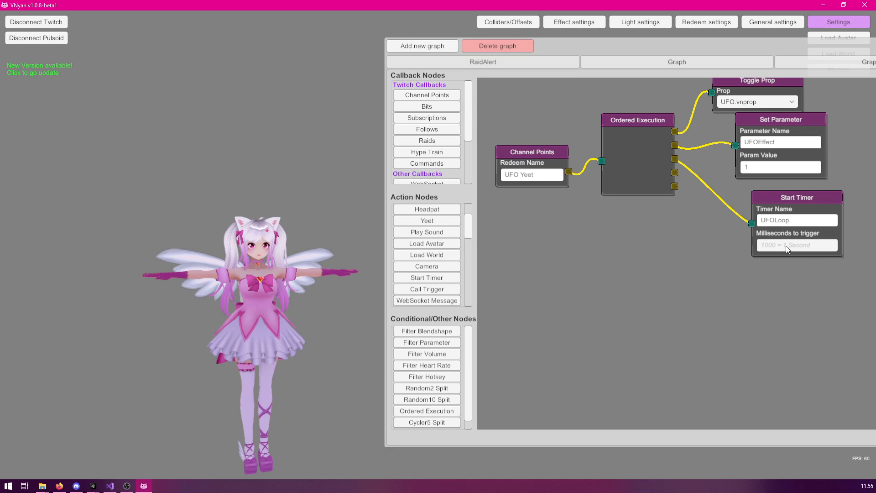
text(000)
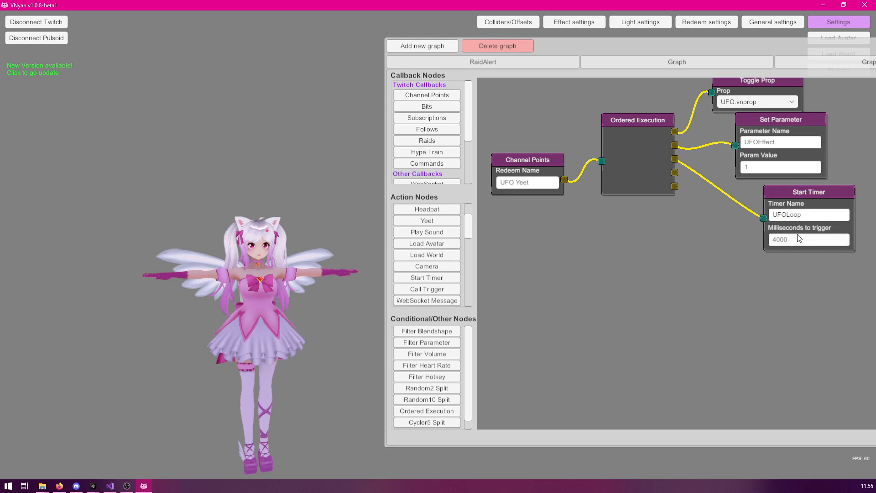
Step: Add a Timer callback node below the Channel Points node and make it listen for UFOLoop
drag(701, 328, 724, 284)
drag(407, 91, 417, 130)
click(366, 108)
drag(757, 242, 505, 246)
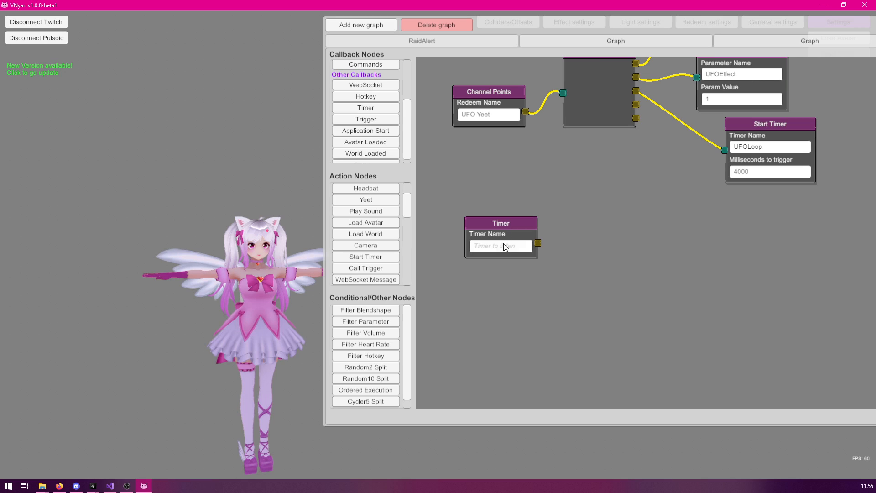
text(UFOLoop)
Step: Add a Cycler 5 node beside the UFOLoop Timer node and link the timer output to it
scroll(457, 224, down, 1)
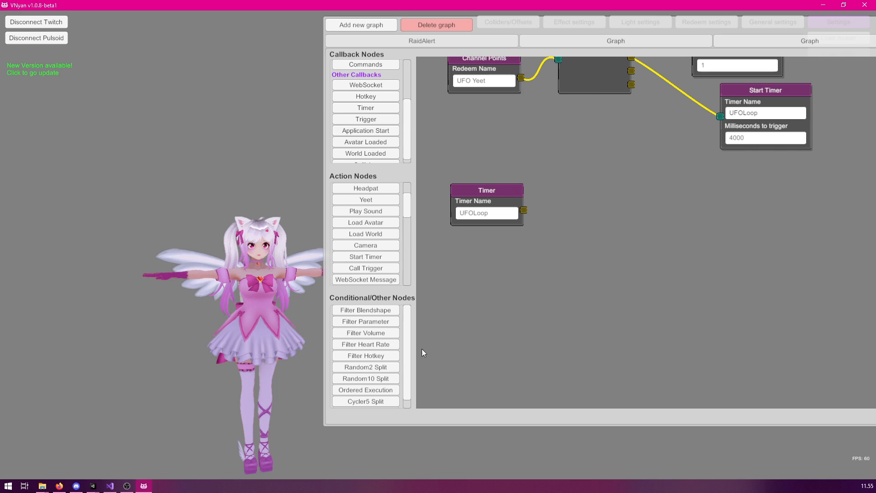
scroll(407, 338, down, 1)
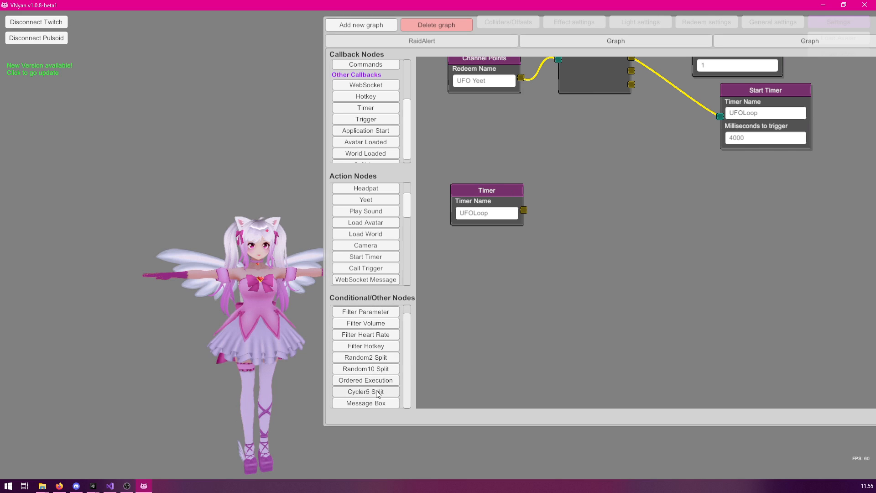
click(362, 395)
drag(746, 198, 599, 174)
drag(524, 210, 573, 214)
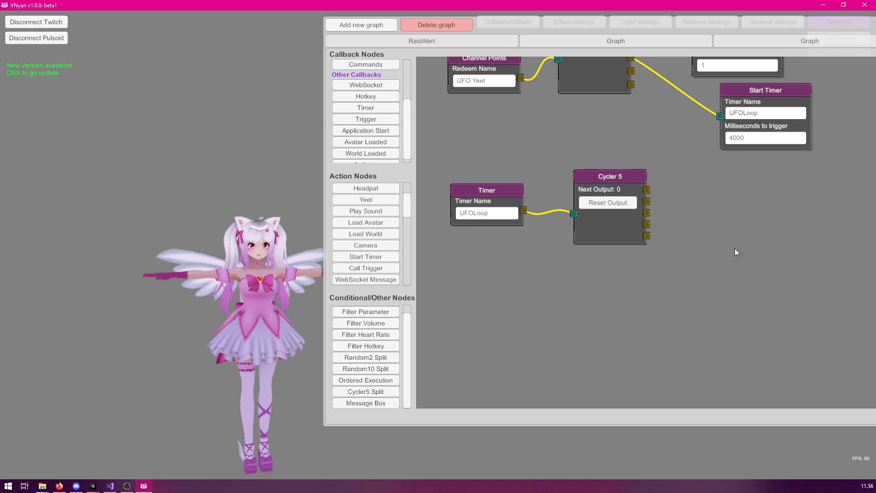
Step: Reposition the UFOLoop Timer and Cycler 5 nodes so they sit closer together below the redeem nodes
mouse_move(485, 191)
mouse_down()
mouse_move(476, 201)
mouse_move(479, 194)
mouse_up()
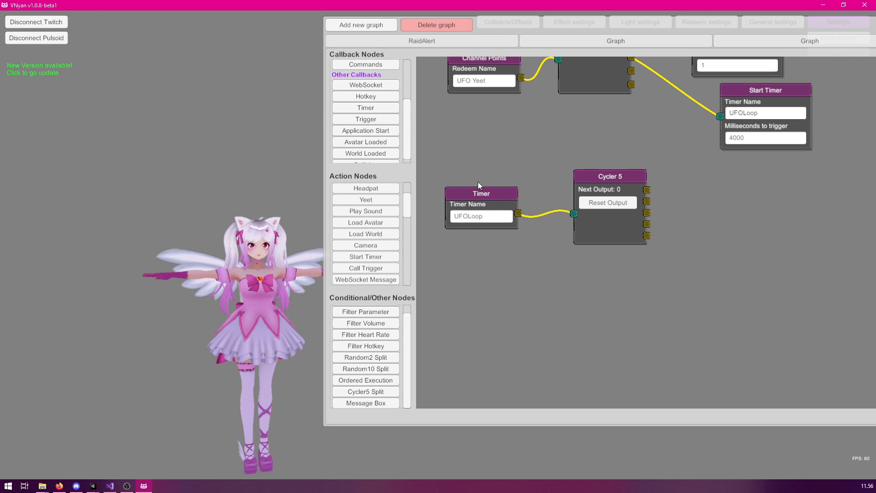
drag(617, 178, 596, 178)
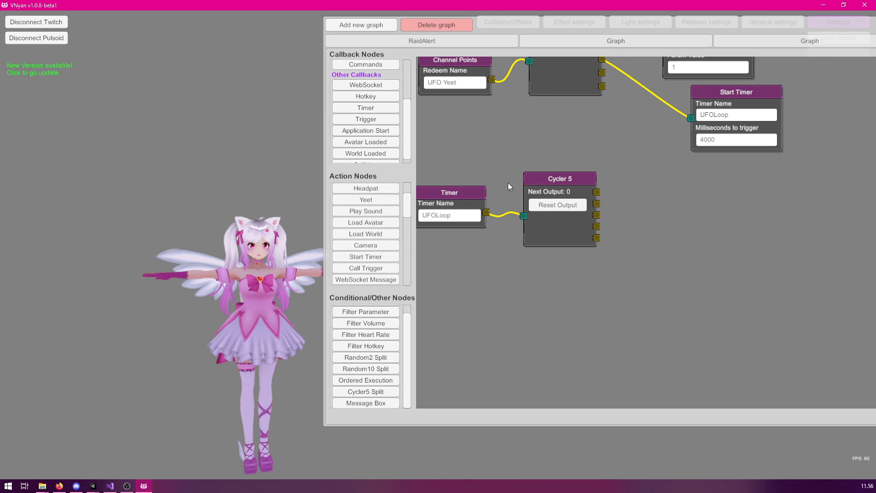
drag(468, 190, 468, 183)
drag(544, 178, 547, 165)
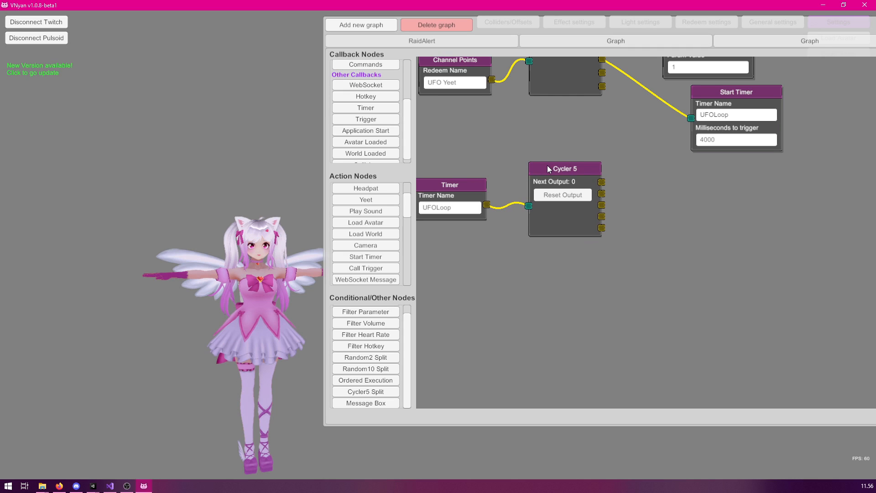
Step: Add a Call Trigger action node and place it beside the Cycler 5 node
scroll(407, 210, down, 3)
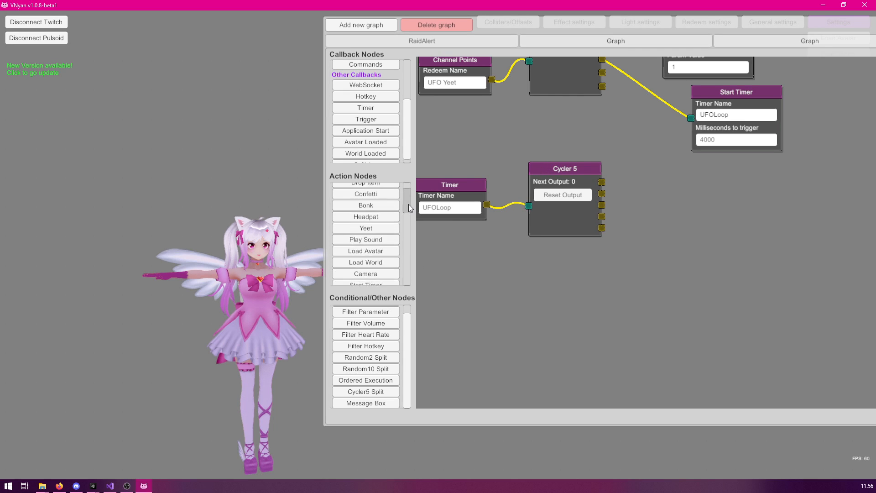
drag(409, 210, 417, 234)
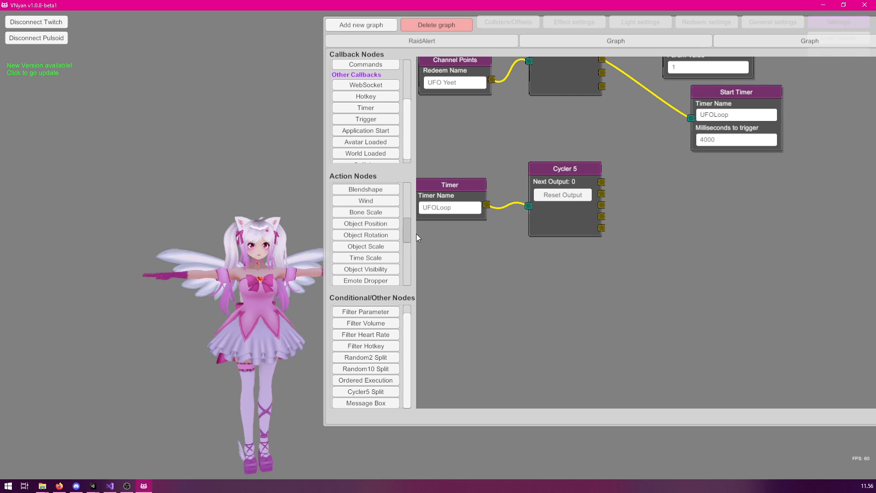
drag(417, 234, 418, 218)
scroll(352, 231, up, 3)
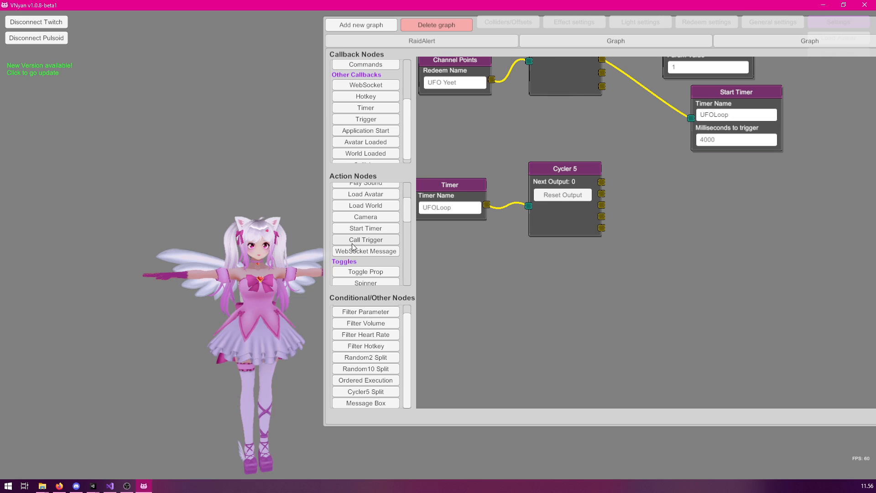
click(353, 241)
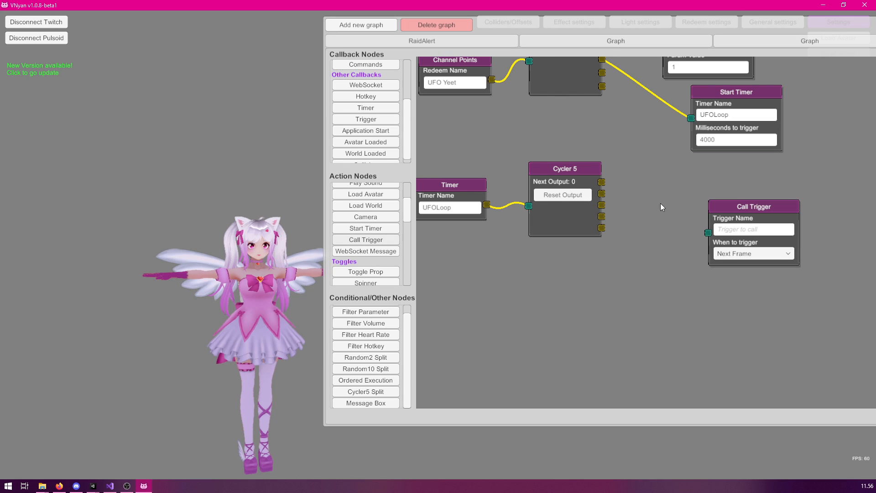
drag(743, 212, 689, 168)
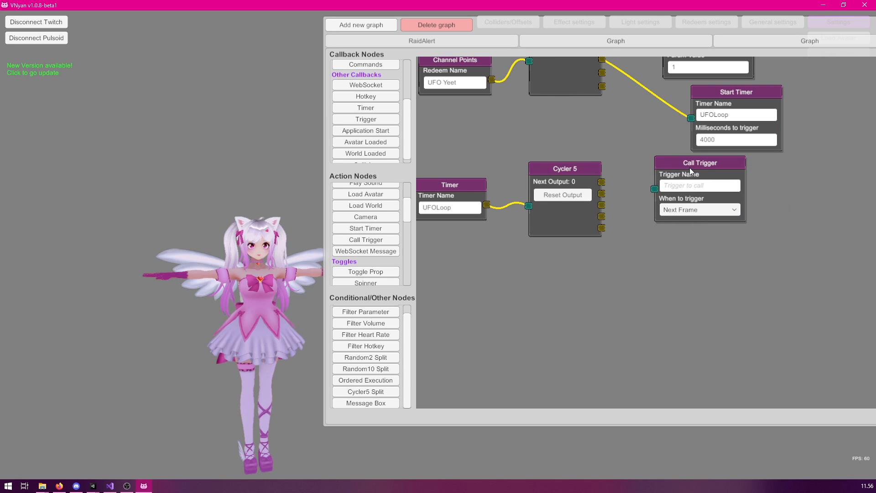
Step: Set the Call Trigger node to call LiftToAir with timing Now and link the first Cycler 5 output to it
click(683, 188)
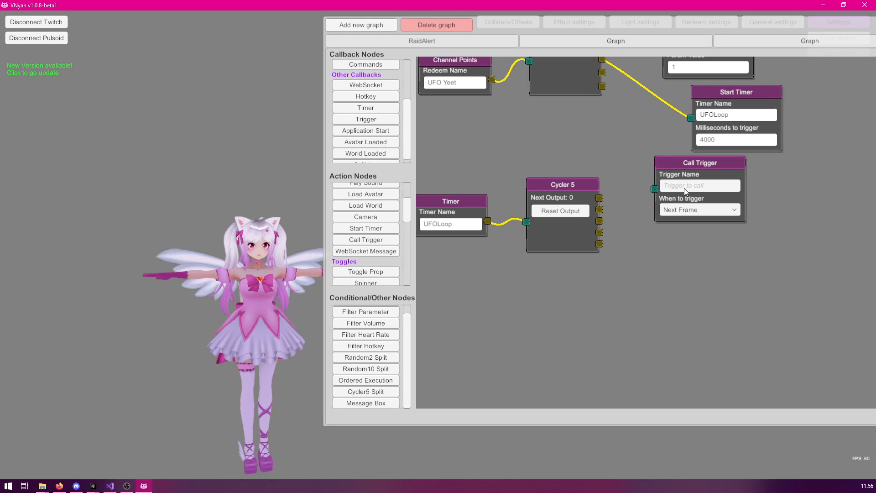
text(LiftToAir)
click(678, 210)
click(676, 232)
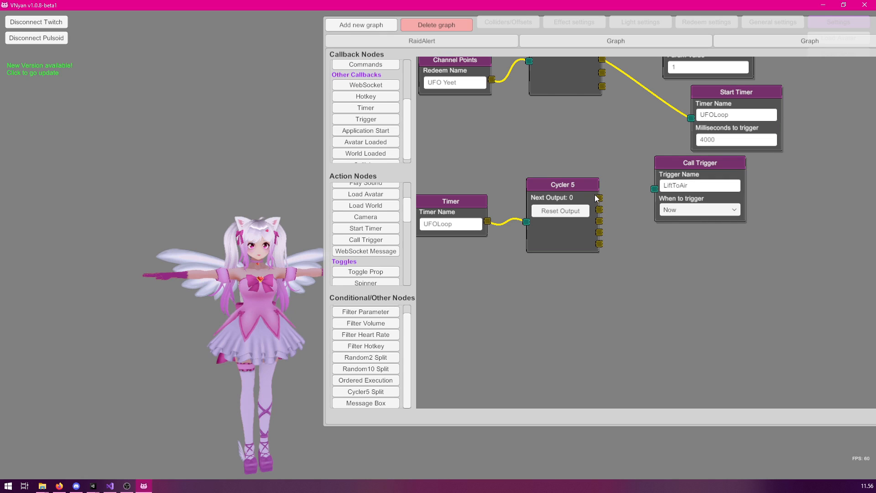
drag(646, 189, 653, 189)
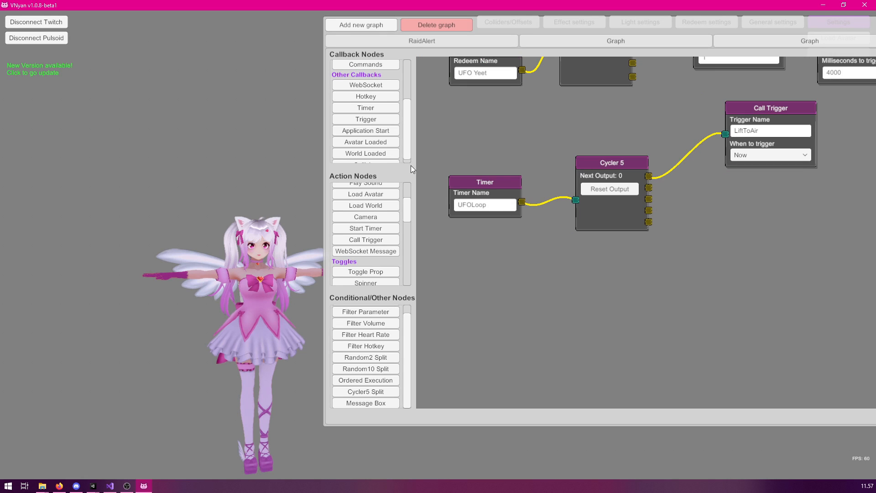
Step: Add a Trigger callback node below the UFOLoop Timer node and make it listen for LiftToAir
click(364, 119)
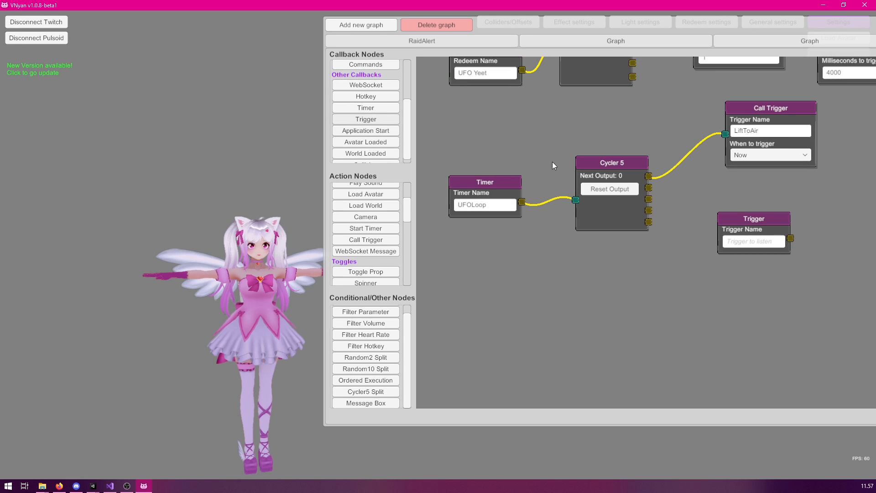
drag(657, 266, 449, 328)
click(776, 131)
key(ctrl+c)
click(480, 336)
key(ctrl+v)
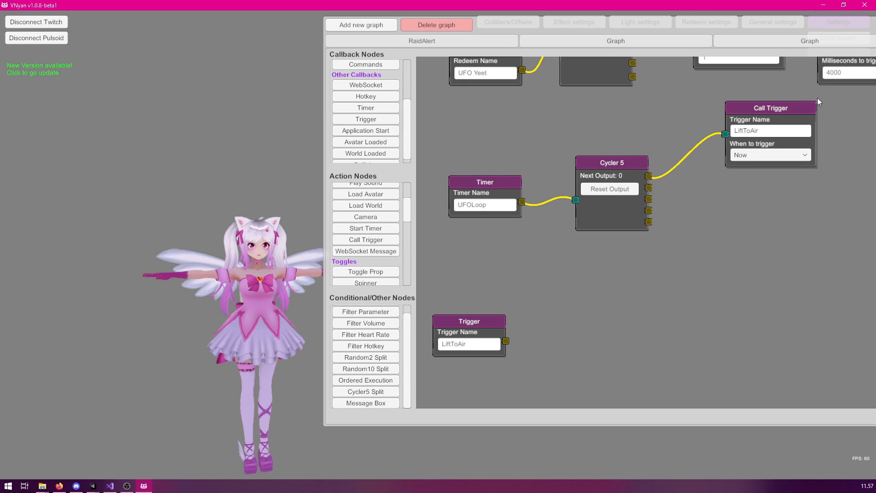
scroll(684, 205, down, 3)
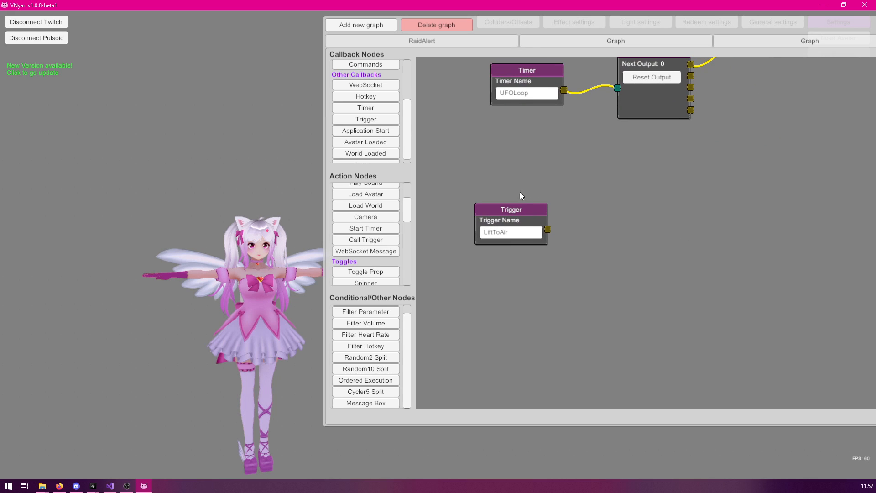
drag(520, 210, 529, 215)
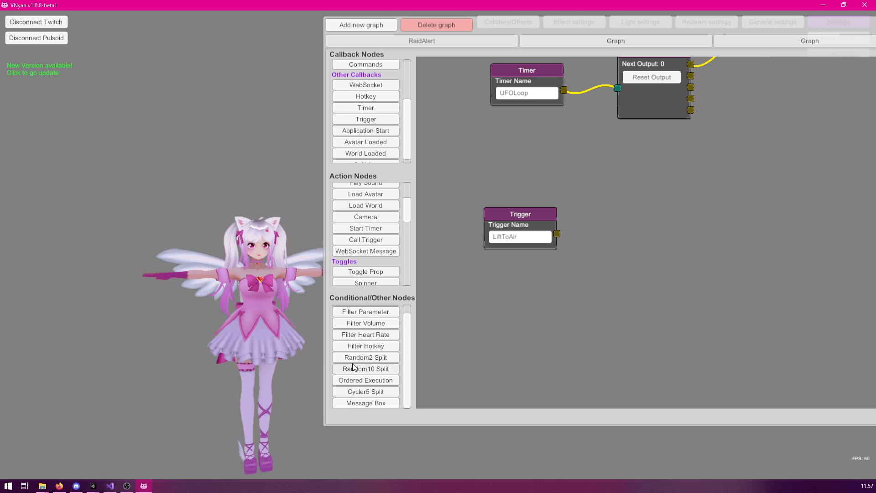
Step: Add an Object Position node for GameObject Root and link the LiftToAir Trigger output to it
scroll(616, 246, up, 3)
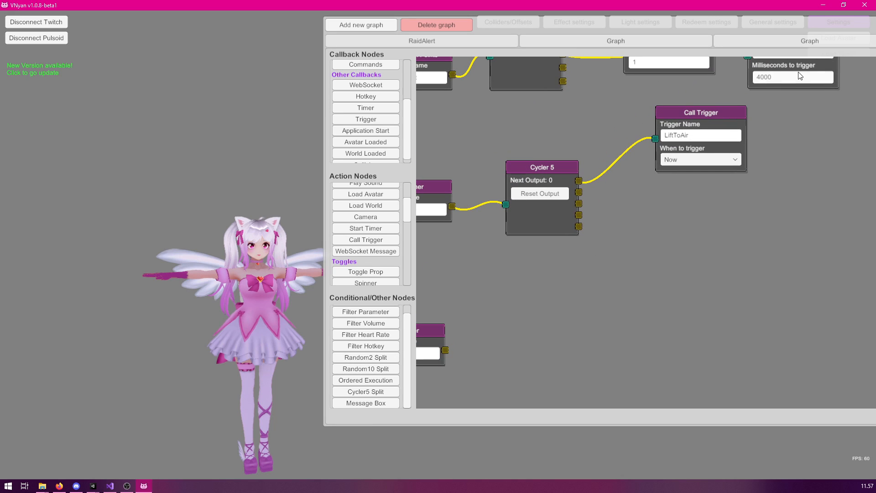
scroll(716, 222, down, 3)
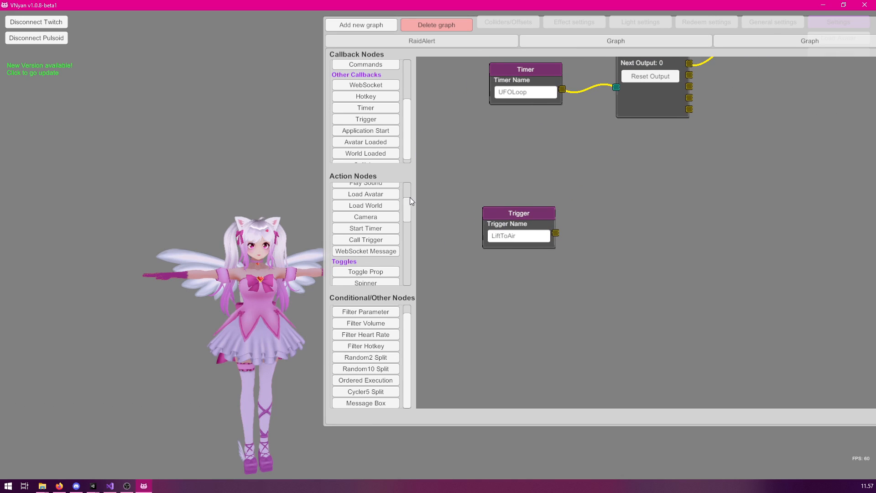
drag(407, 212, 422, 234)
click(382, 219)
drag(719, 176, 665, 149)
click(681, 166)
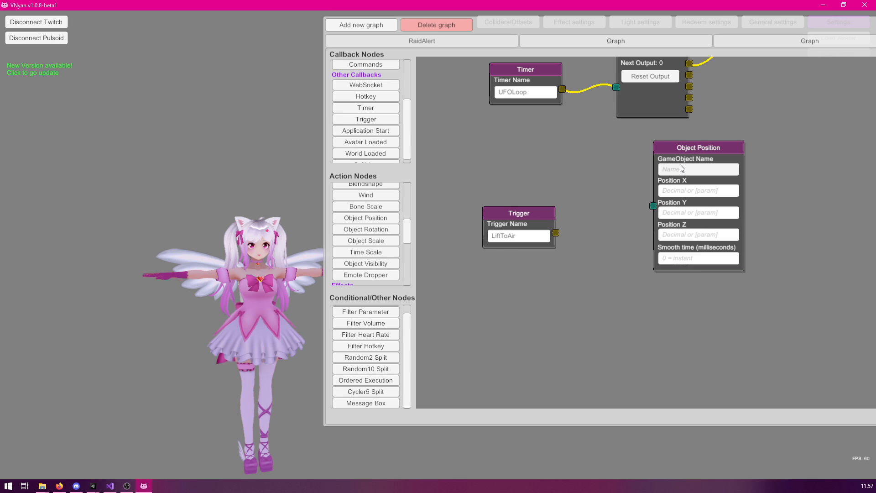
text(Root)
drag(556, 235, 654, 206)
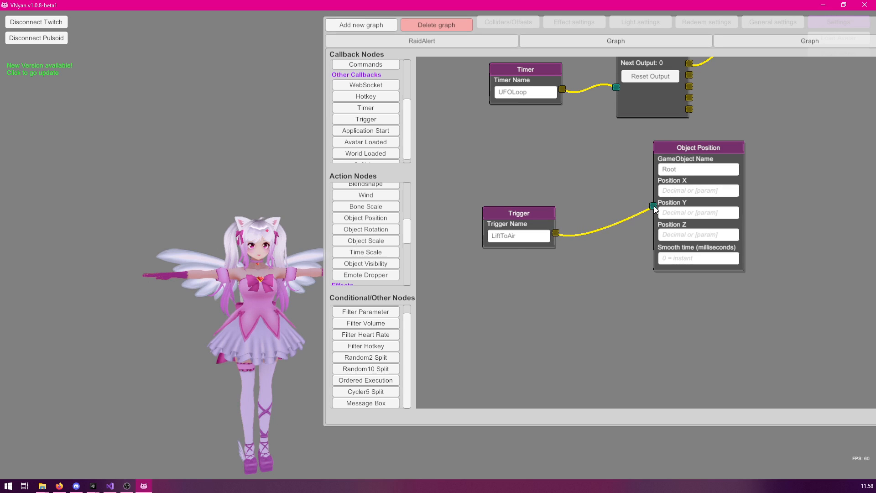
Step: Set the Object Position node to X 0, Y 0.5, Z 0 with a smooth time of 1000 milliseconds
click(689, 191)
text(0)
click(677, 237)
text(0)
click(683, 214)
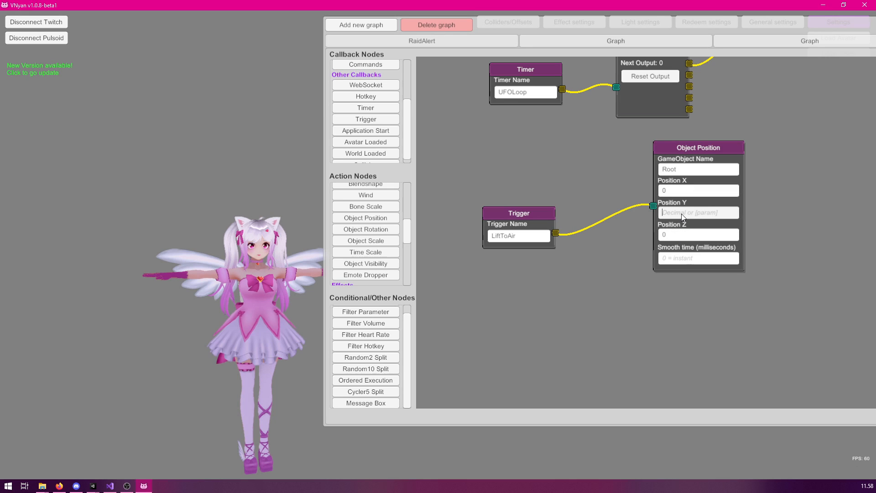
text(0.5)
drag(684, 181, 697, 171)
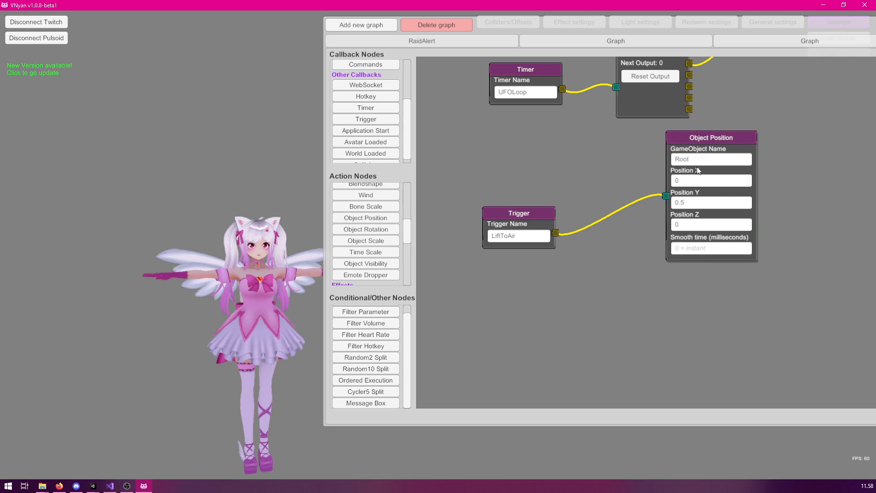
click(696, 248)
text(1000)
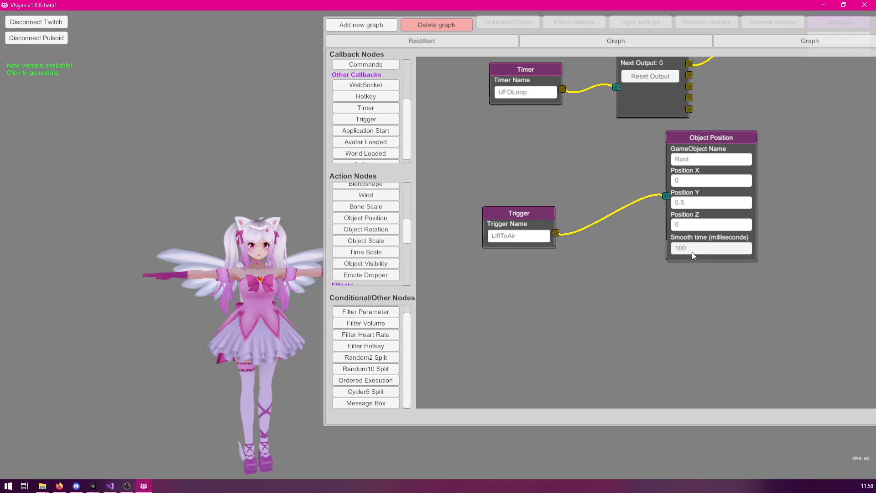
drag(743, 159, 750, 220)
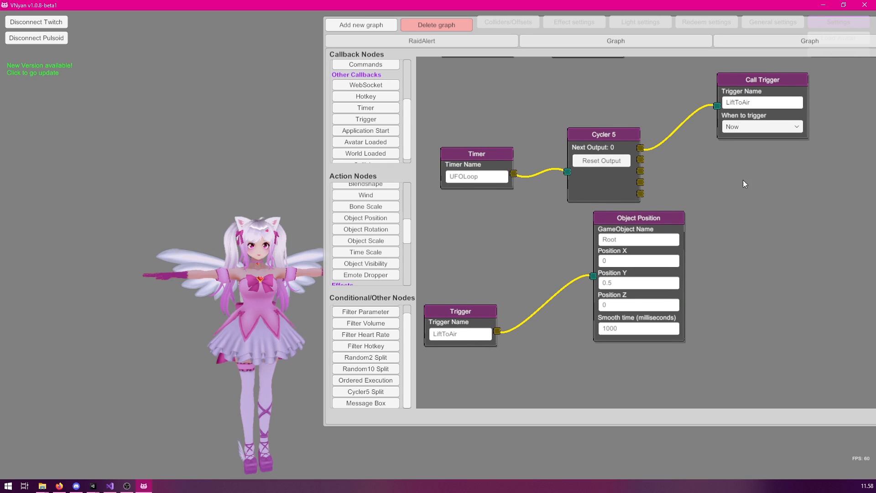
Step: Duplicate the UFOLoop Start Timer node, place the copy below the Object Position node, and link the LiftToAir Trigger to it
drag(754, 174, 786, 67)
drag(407, 229, 414, 263)
scroll(415, 263, up, 3)
scroll(598, 168, up, 5)
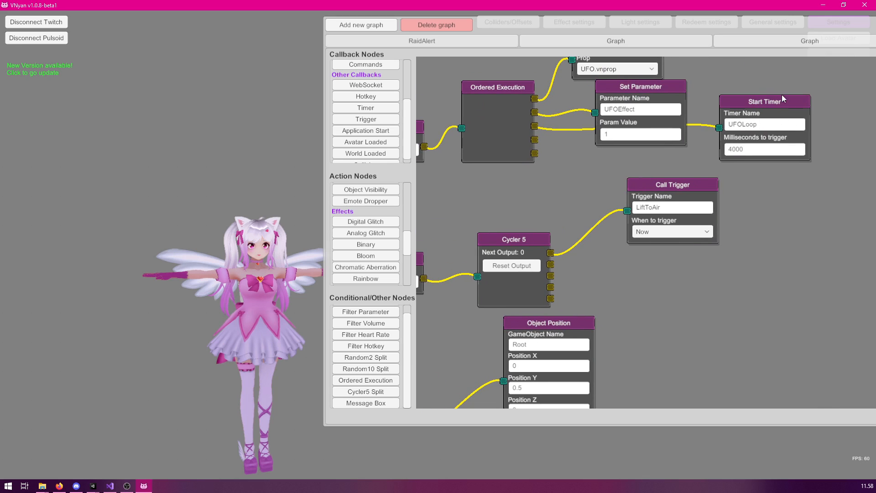
right_click(770, 101)
click(785, 109)
drag(771, 100, 644, 294)
drag(522, 262, 614, 317)
Step: Set the copied Start Timer to 1500 milliseconds and shift the LiftToAir Trigger node slightly away from it
click(630, 341)
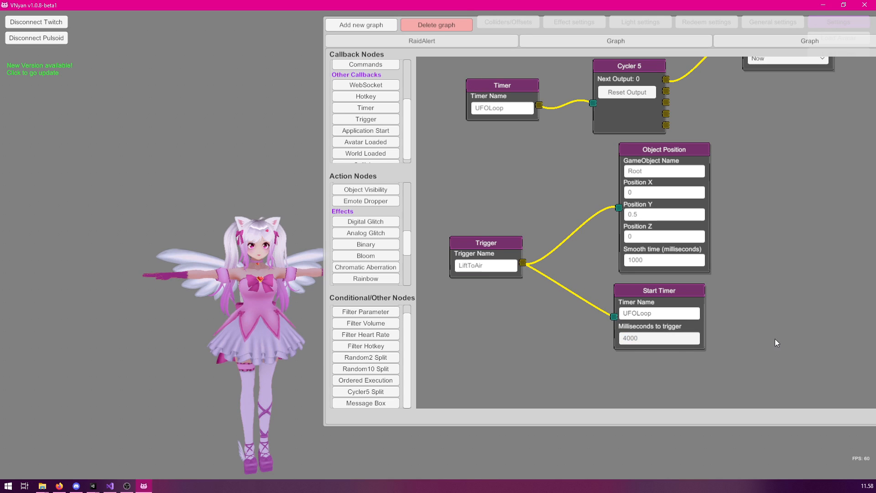
key(BackSpace)
text(15)
drag(486, 243, 475, 244)
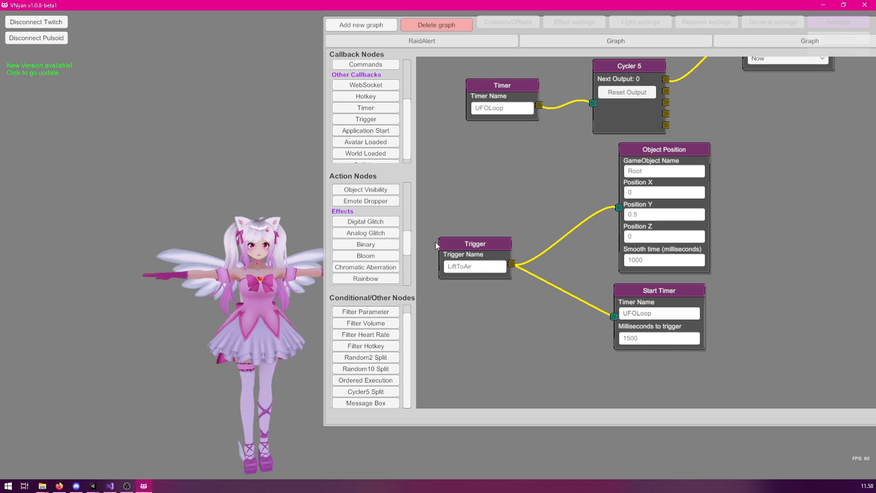
Step: Duplicate the LiftToAir Call Trigger node, place the copy below it, and link the second Cycler 5 output to the copy
scroll(424, 264, up, 5)
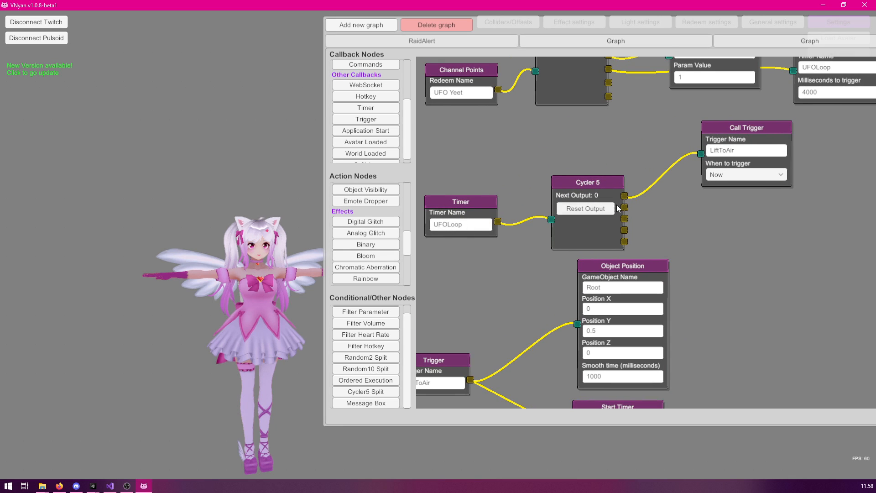
drag(616, 207, 607, 193)
drag(733, 128, 729, 111)
right_click(731, 112)
click(746, 118)
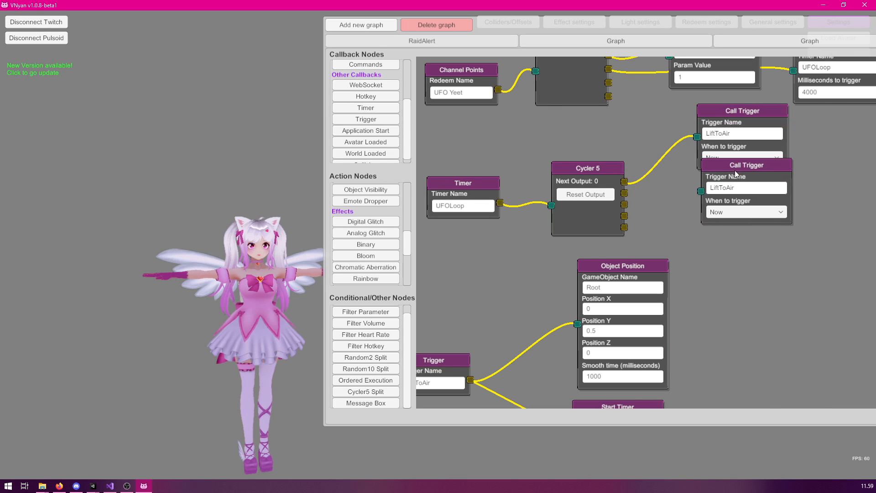
drag(736, 165, 737, 187)
drag(625, 193, 703, 210)
Step: Set the copied Call Trigger's name to Abduct and tidy the spacing between it and the Cycler 5 node
click(750, 206)
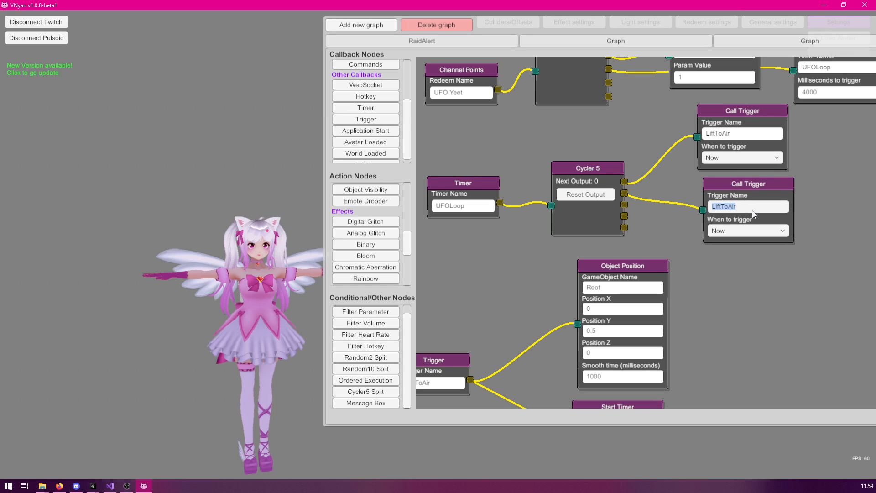
text(Abduct)
drag(734, 186, 730, 183)
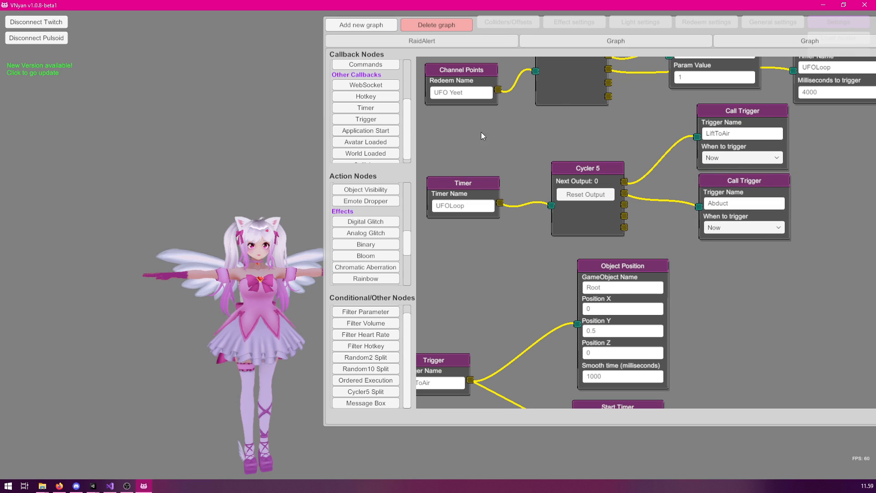
drag(590, 172, 578, 170)
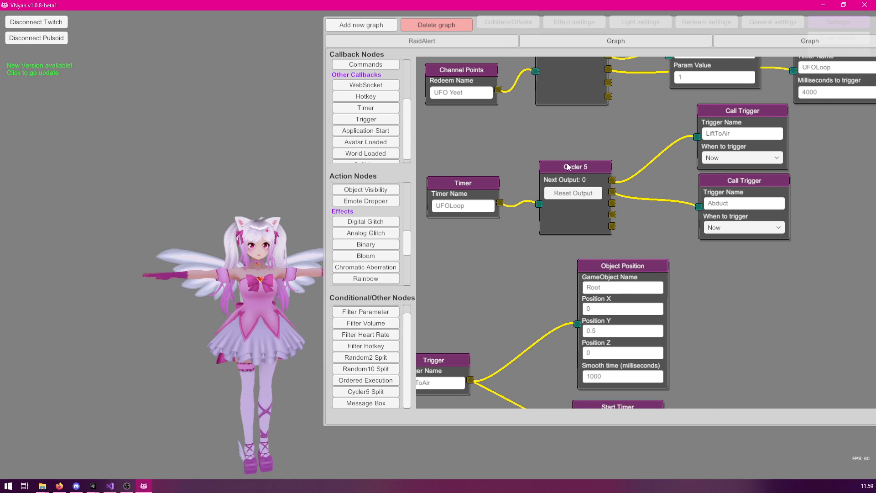
Step: Add another Trigger callback node below the LiftToAir Trigger and make it listen for Abduct
drag(523, 296, 597, 97)
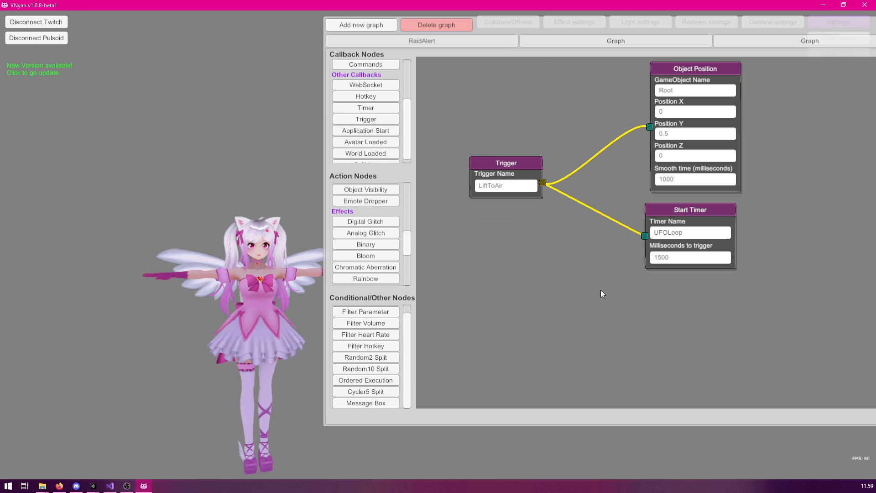
drag(601, 293, 608, 239)
click(388, 122)
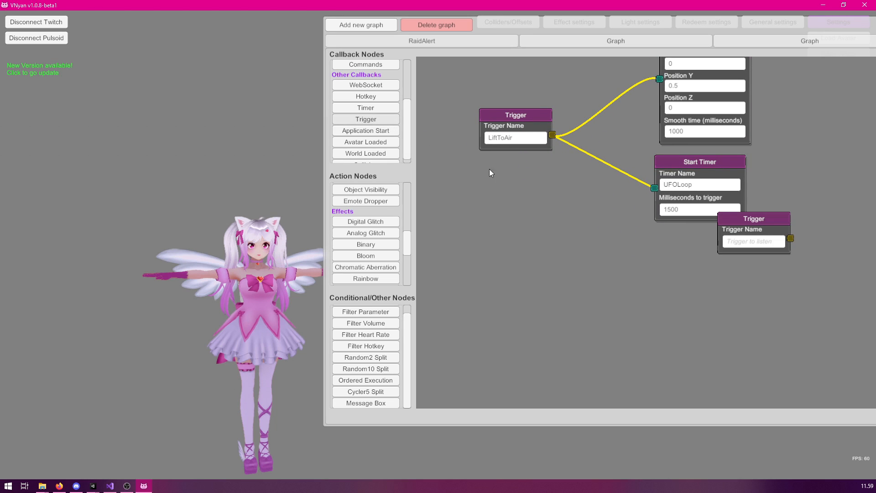
drag(744, 217, 513, 264)
text(uct)
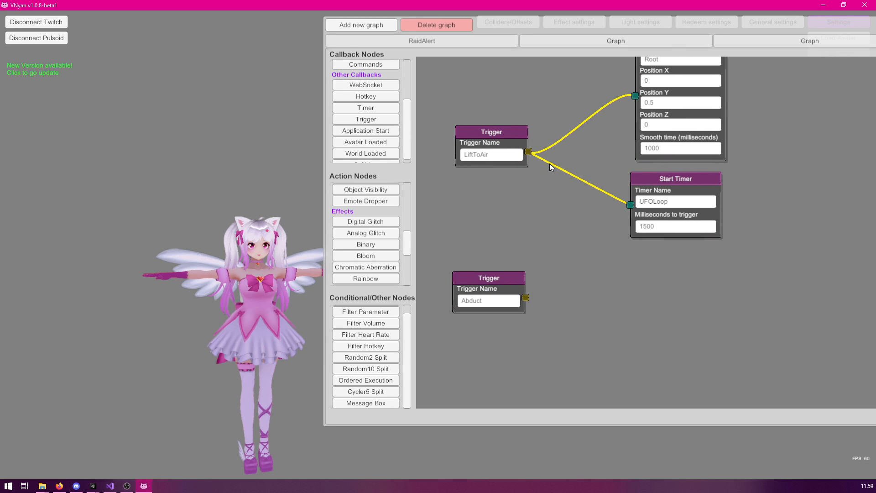
Step: Duplicate the Root Object Position node and place the copy beside the Abduct Trigger node
drag(599, 147, 576, 223)
right_click(653, 115)
click(671, 122)
drag(538, 353, 538, 206)
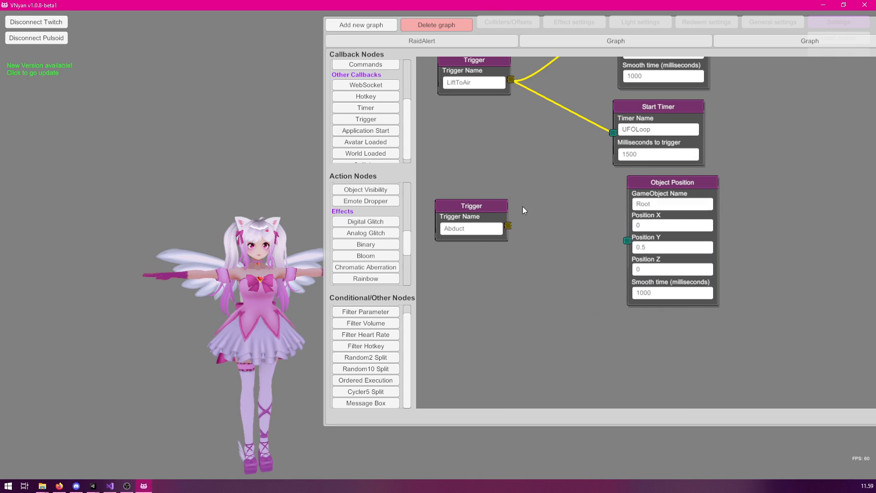
Step: Set the copied Root Object Position's X to 10 and smooth time to 2000 milliseconds, and link the Abduct Trigger to it
drag(463, 237, 462, 244)
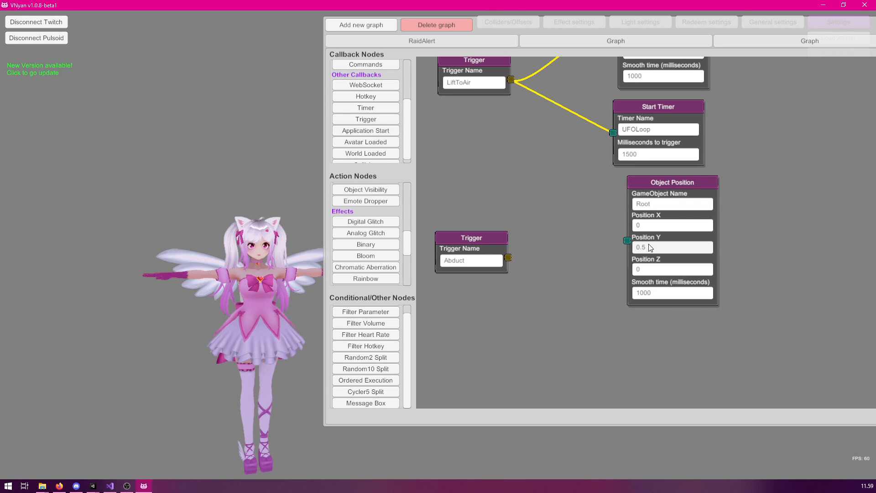
click(650, 229)
text(10)
drag(508, 258, 627, 241)
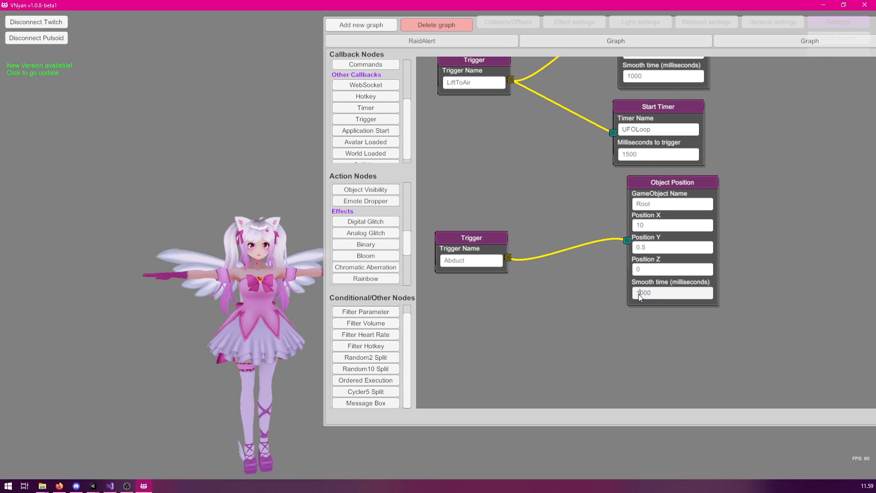
text(2)
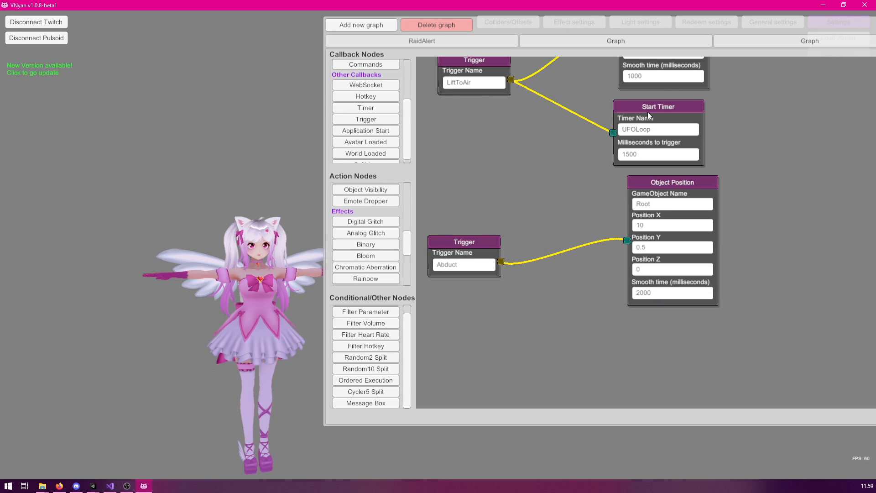
Step: Duplicate the UFOLoop Start Timer, place the copy below the Abduct Object Position node, and set it to 2000 milliseconds
drag(646, 107, 648, 101)
click(660, 106)
key(ctrl+c)
key(ctrl+v)
drag(686, 307, 687, 367)
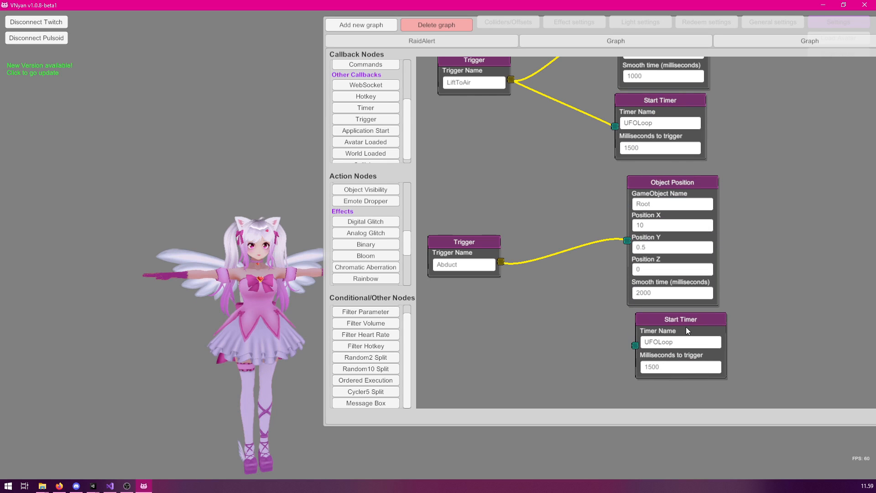
click(667, 365)
text(2)
Step: Spread out the nodes around Cycler 5, placing the LiftToAir Start Timer beside its Object Position node and leaving space below the Call Triggers
scroll(540, 278, up, 2)
scroll(571, 145, up, 2)
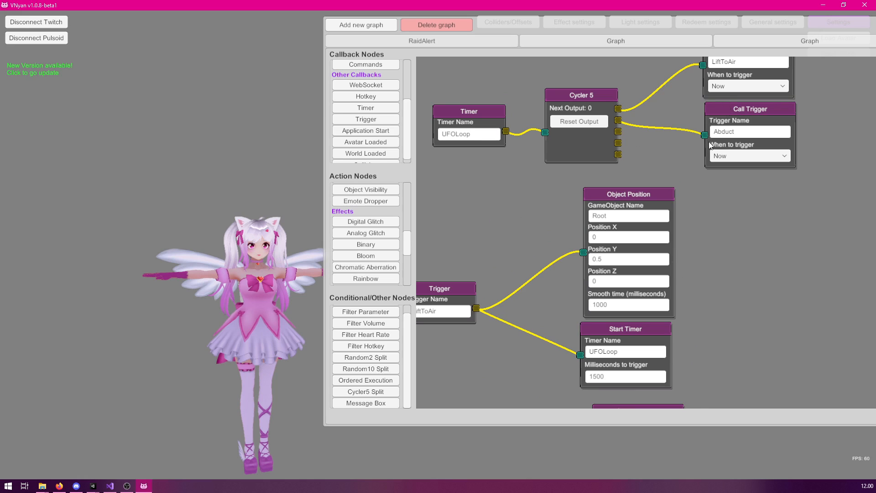
scroll(711, 243, up, 2)
drag(711, 167, 710, 158)
drag(544, 221, 544, 203)
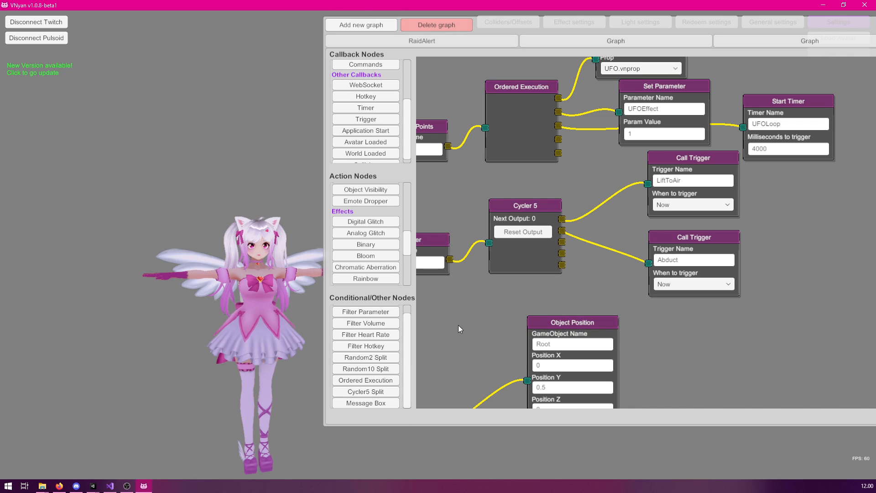
drag(458, 325, 545, 310)
drag(653, 308, 528, 283)
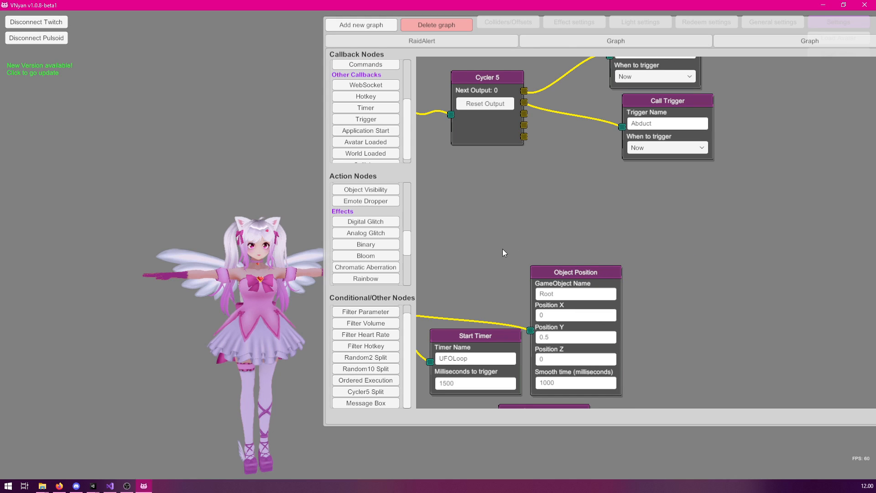
scroll(503, 248, up, 3)
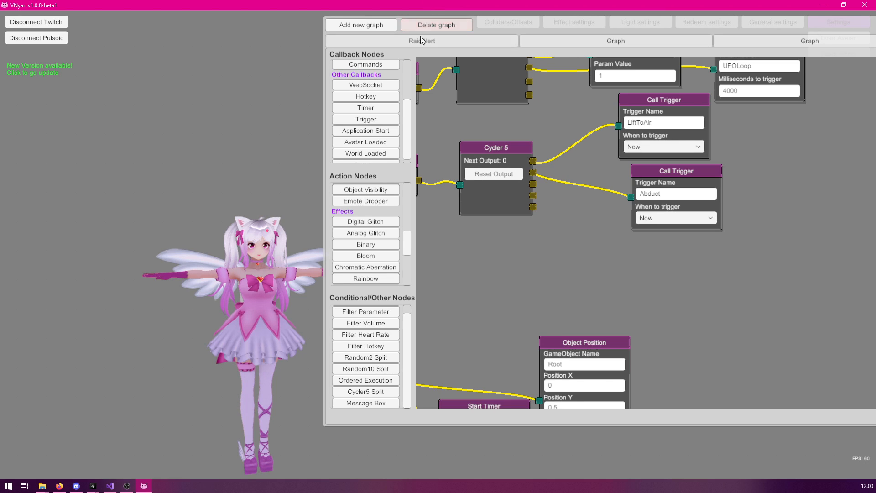
Step: Move the Abduct Call Trigger aside, duplicate it, and link the third Cycler 5 output to the copy
drag(582, 255, 711, 227)
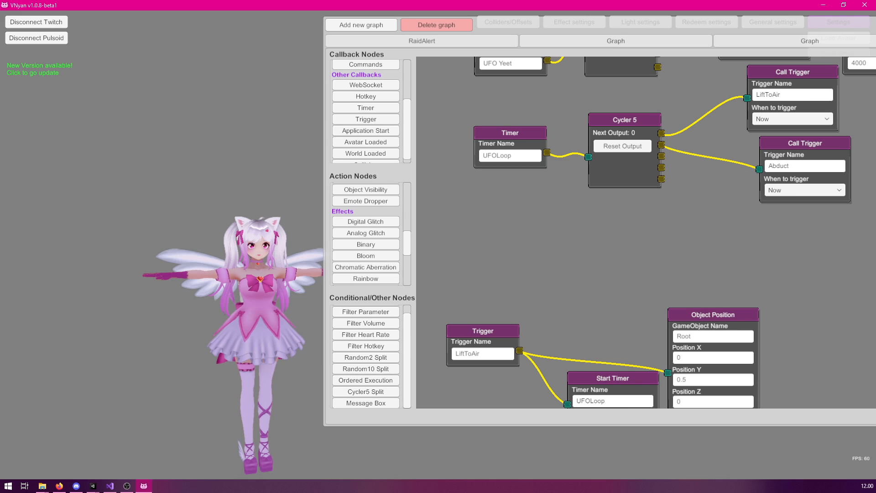
drag(618, 189, 609, 233)
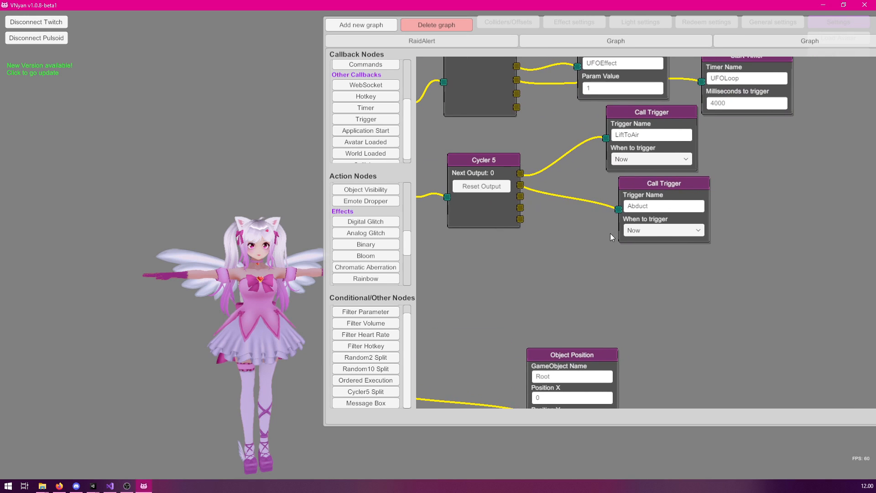
drag(662, 186, 759, 159)
key(ctrl+c)
key(ctrl+v)
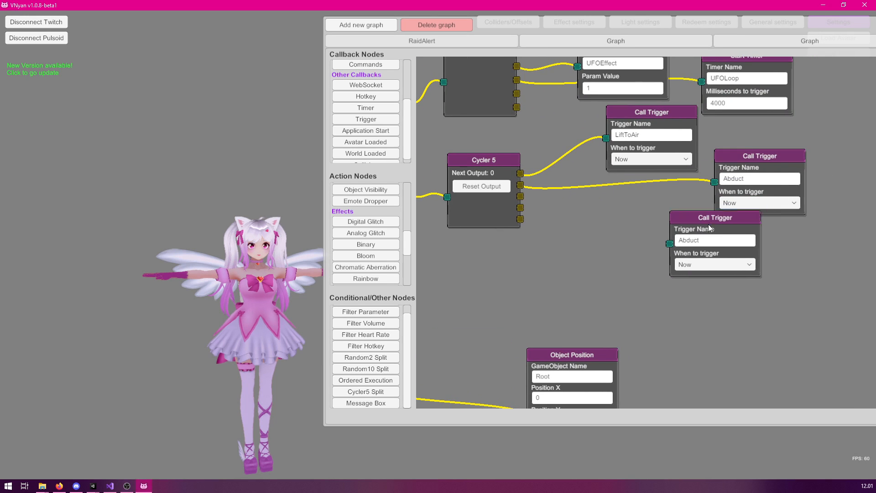
drag(520, 196, 660, 260)
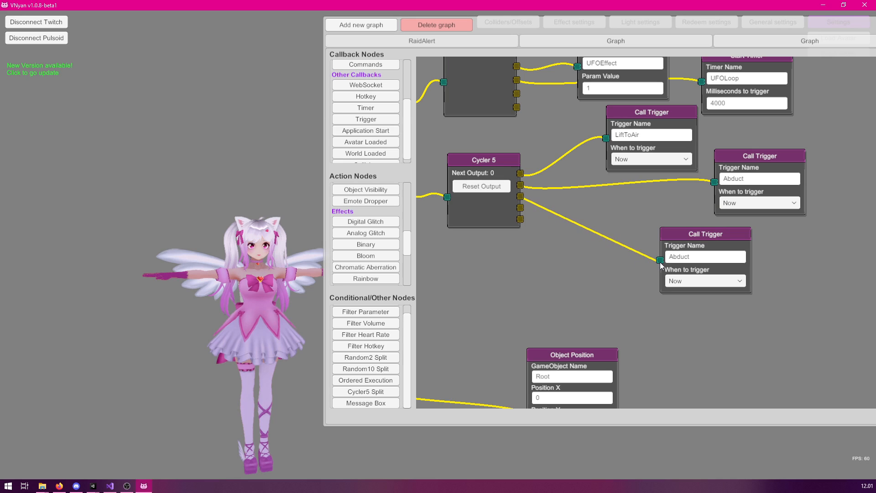
Step: Set the copied Call Trigger's name to Yeet and move it closer to the Abduct Call Trigger
click(708, 259)
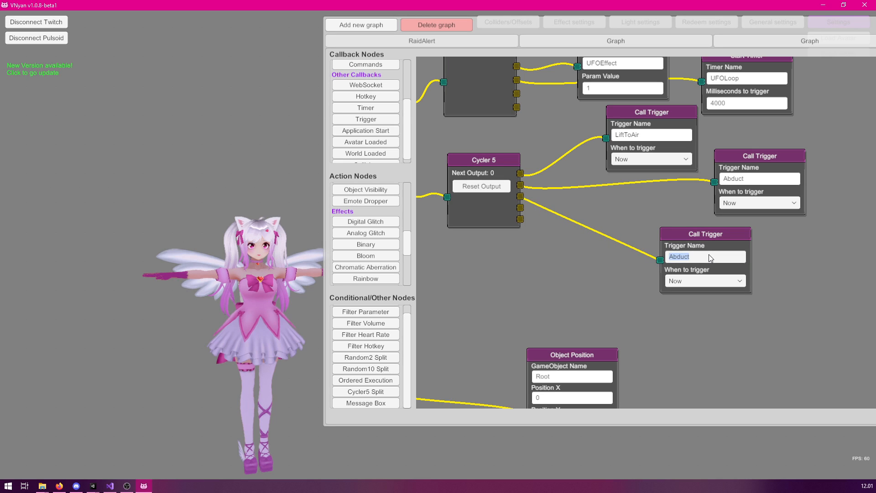
text(Yeet)
drag(698, 233, 769, 168)
Step: Duplicate the Abduct Trigger callback node, place the copy below it, and make it listen for Yeet
drag(538, 377, 599, 178)
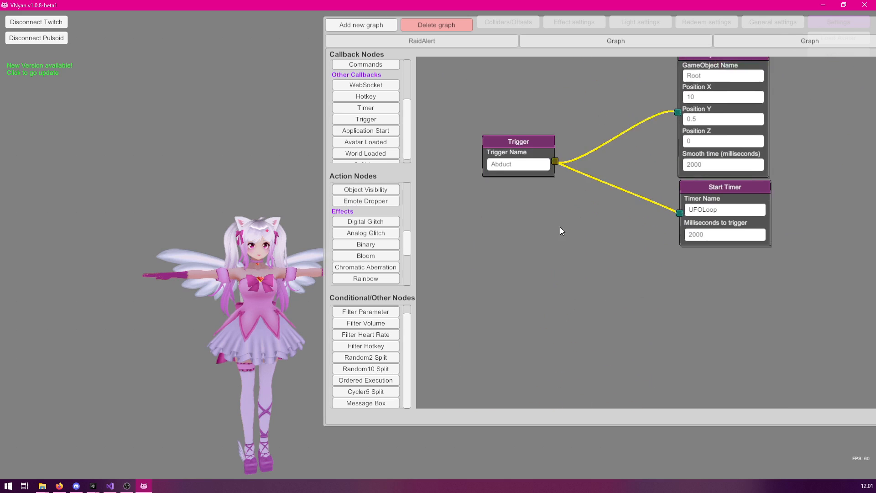
right_click(466, 102)
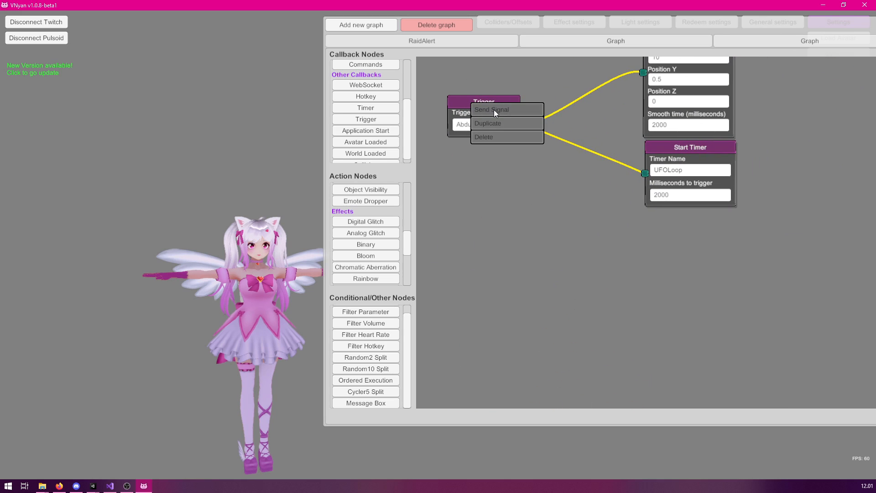
click(494, 110)
drag(486, 150, 496, 247)
click(494, 272)
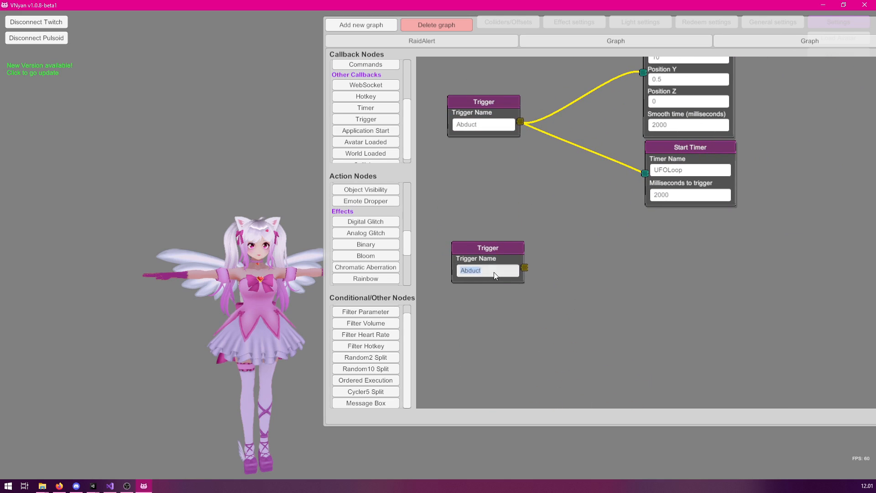
text(Yeet)
Step: Add an Ordered Execution node beside the Yeet Trigger and link the trigger to it
scroll(388, 375, up, 1)
click(382, 391)
drag(729, 213, 607, 287)
drag(492, 254, 487, 284)
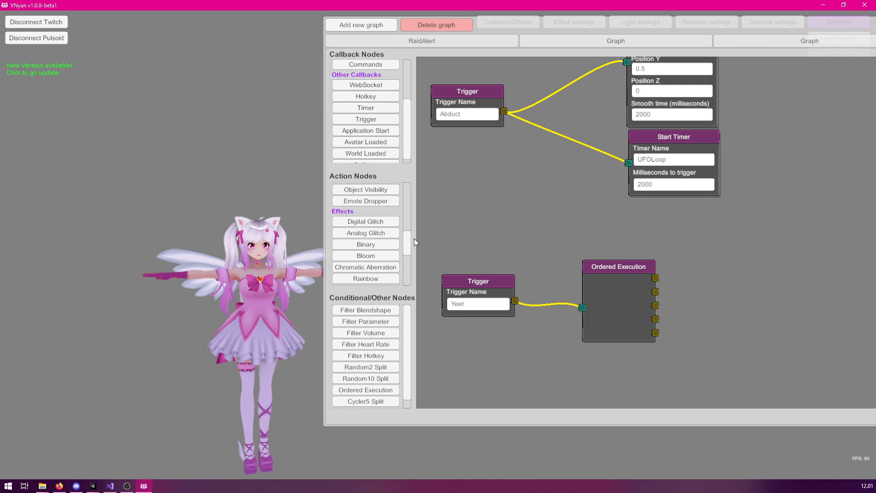
Step: Add a Bone Scale node for the Hips with X, Y and Z scale and smooth time all set to 0
scroll(406, 228, up, 2)
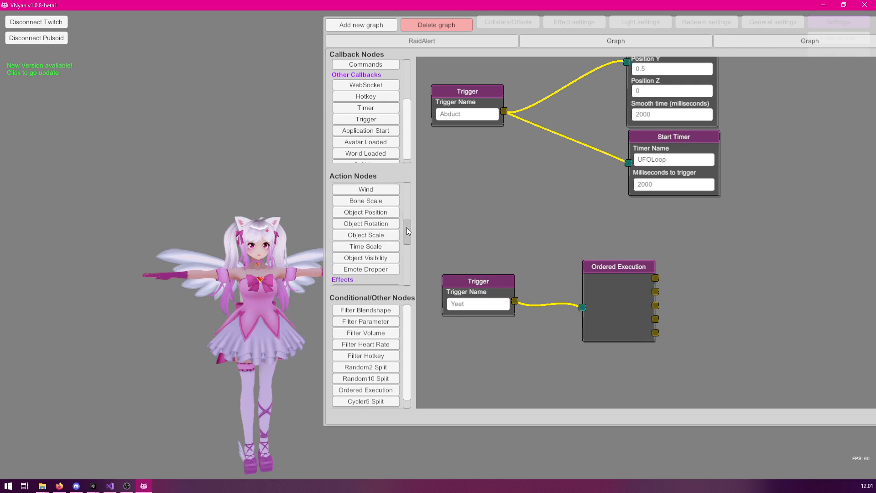
click(368, 204)
drag(747, 180, 763, 220)
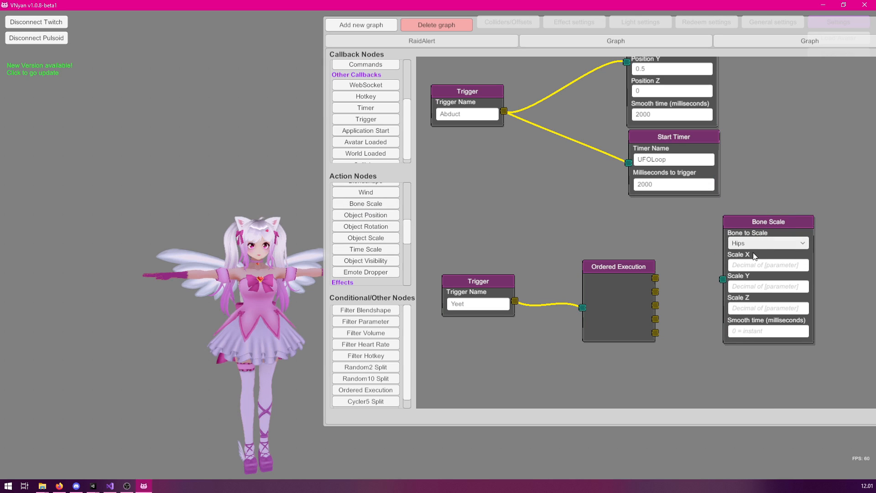
text(0)
click(749, 287)
text(0)
click(745, 308)
text(0)
click(749, 331)
text(0)
Step: Link the first Ordered Execution output to the Bone Scale node and move that node up to make room below it
drag(656, 278, 723, 280)
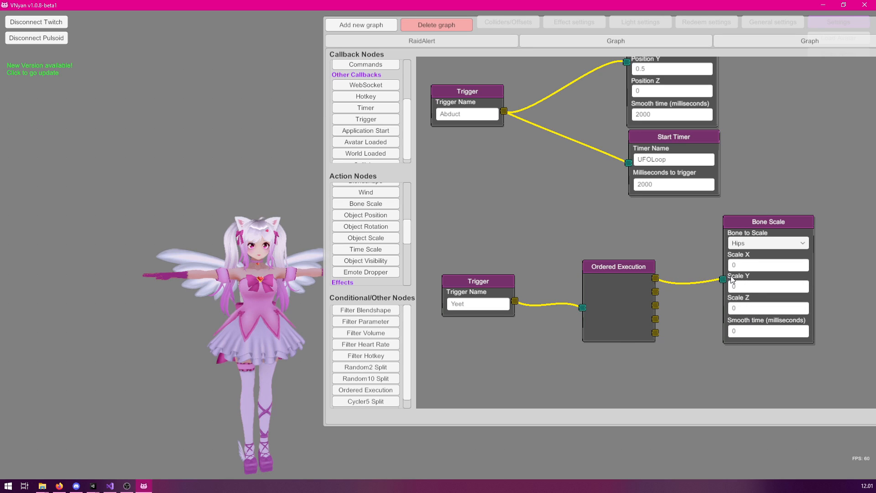
drag(757, 226, 800, 199)
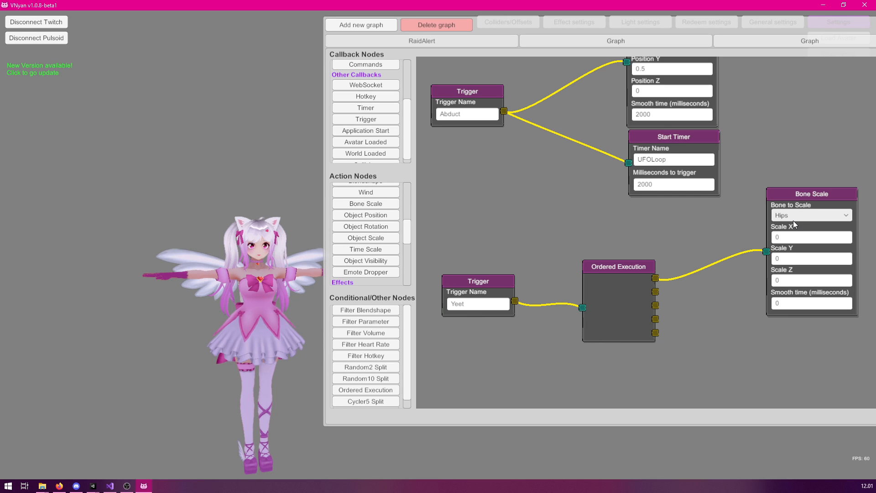
drag(605, 271, 607, 278)
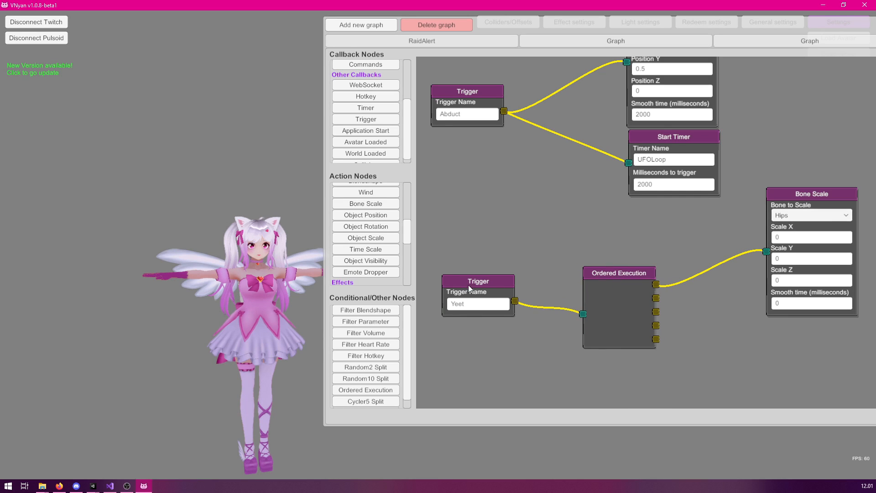
scroll(571, 278, right, 4)
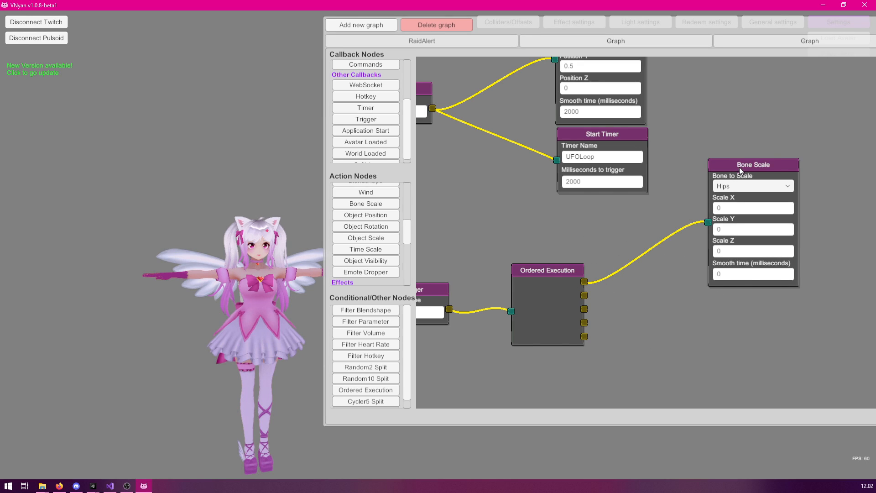
drag(739, 168, 739, 133)
Step: Duplicate the Abduct Object Position node, place the copy below Bone Scale, and set its smooth time to 0
scroll(738, 133, up, 6)
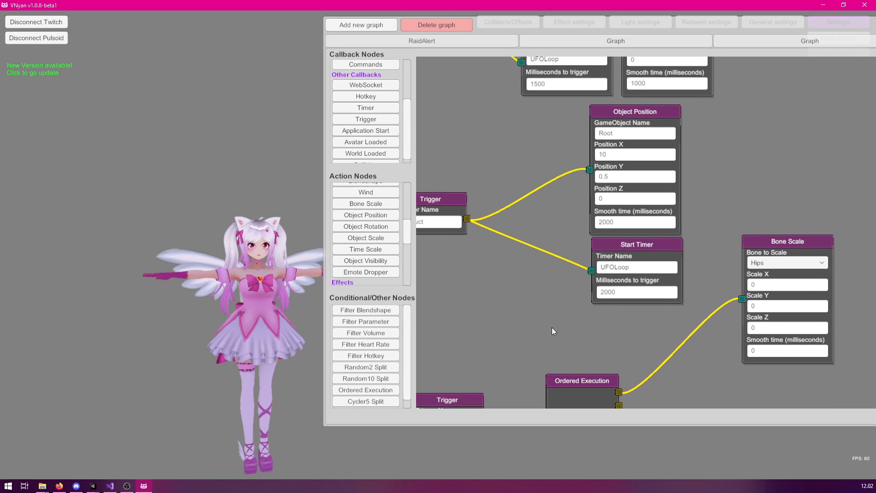
right_click(646, 113)
click(670, 120)
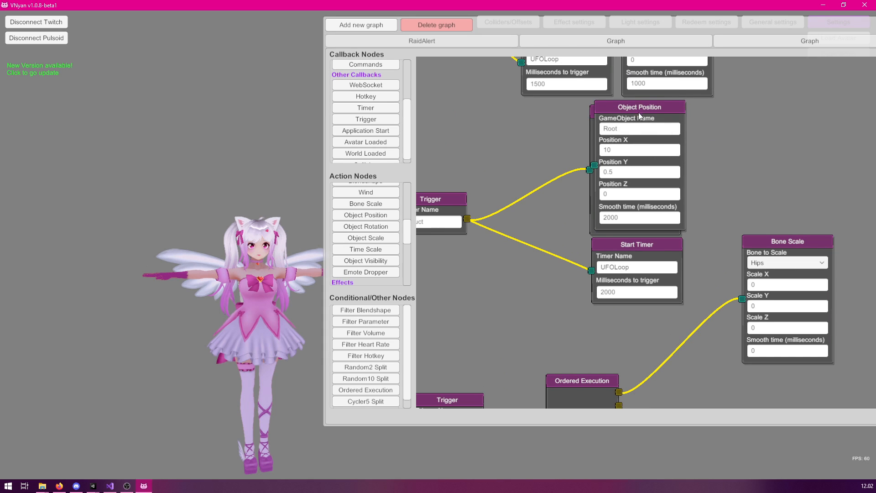
scroll(715, 250, down, 4)
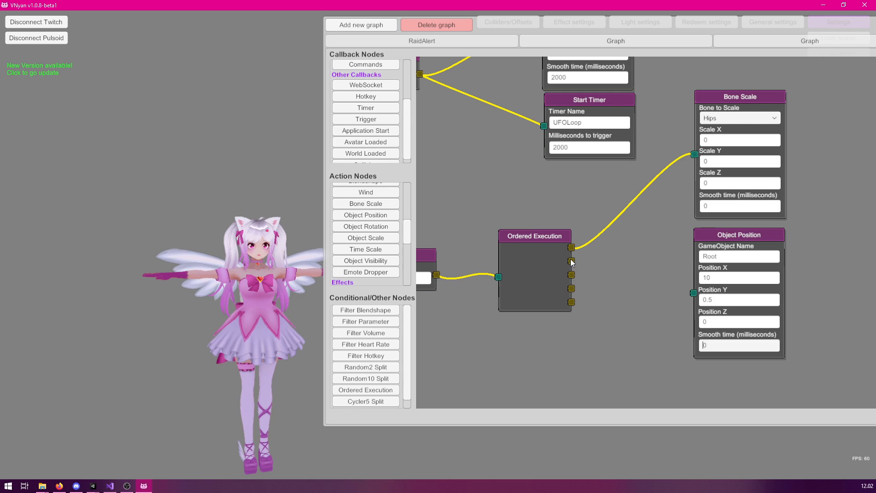
Step: Link the second Ordered Execution output to the copied Object Position node and adjust the spacing between the linked nodes
drag(572, 262, 693, 292)
drag(732, 231, 741, 226)
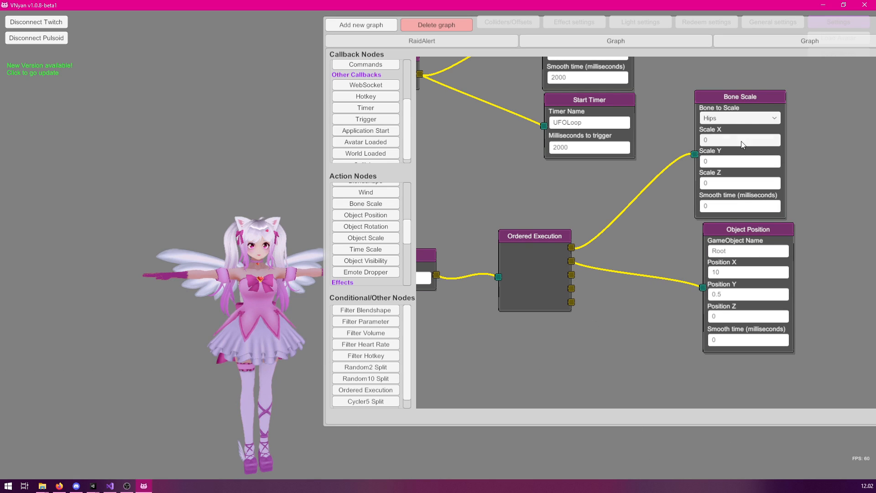
drag(748, 110, 776, 89)
drag(555, 243, 547, 275)
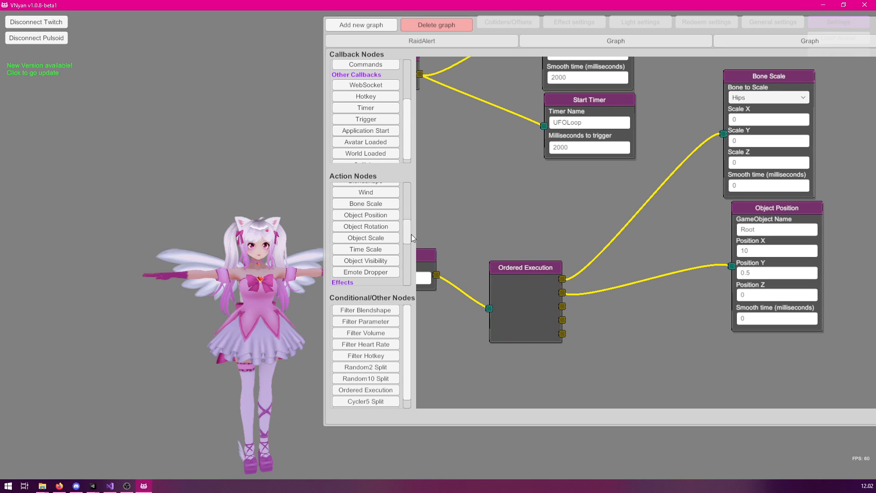
Step: Add a Yeet action node with a yeet power of 30 and 10 seconds to respawn
scroll(409, 234, down, 5)
click(376, 251)
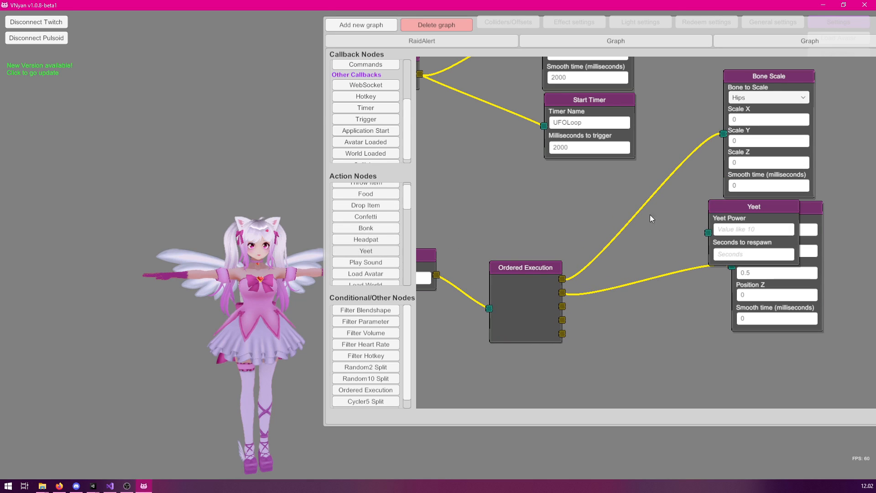
drag(738, 202, 669, 320)
click(667, 349)
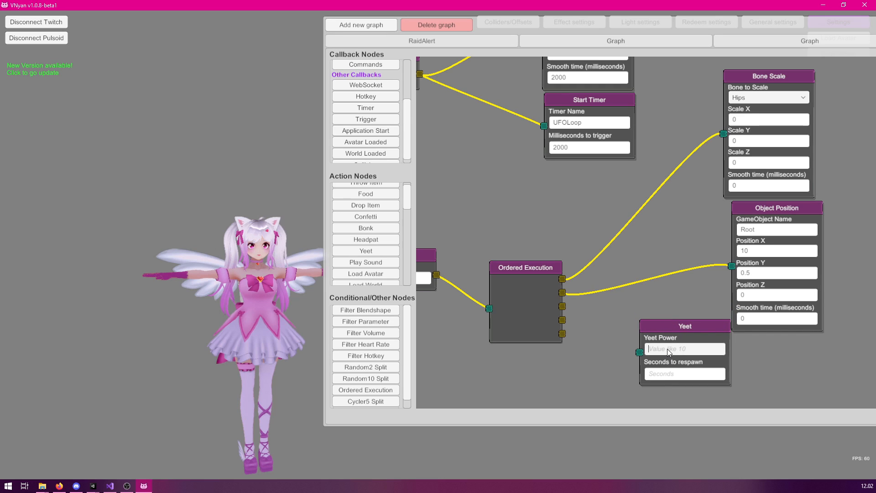
text(30)
click(667, 378)
text(10)
Step: Link the third Ordered Execution output to the Yeet node and arrange it below Bone Scale with Object Position off to the side
drag(682, 327, 765, 340)
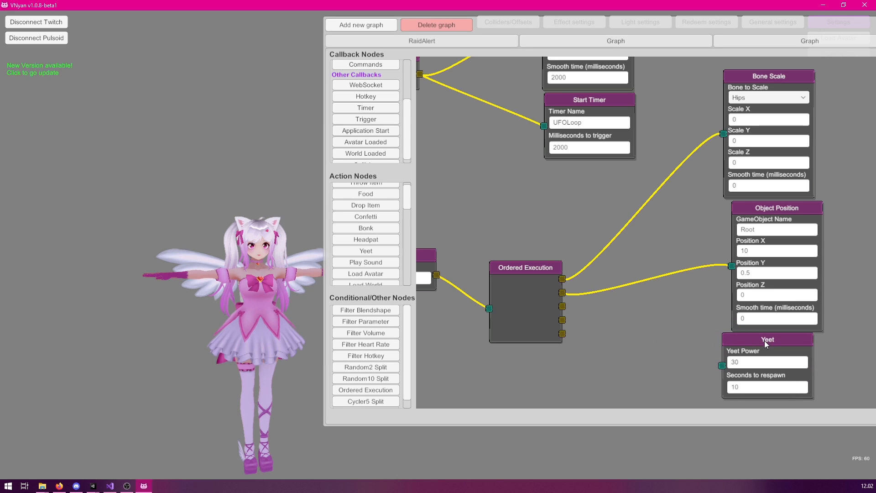
drag(562, 307, 722, 365)
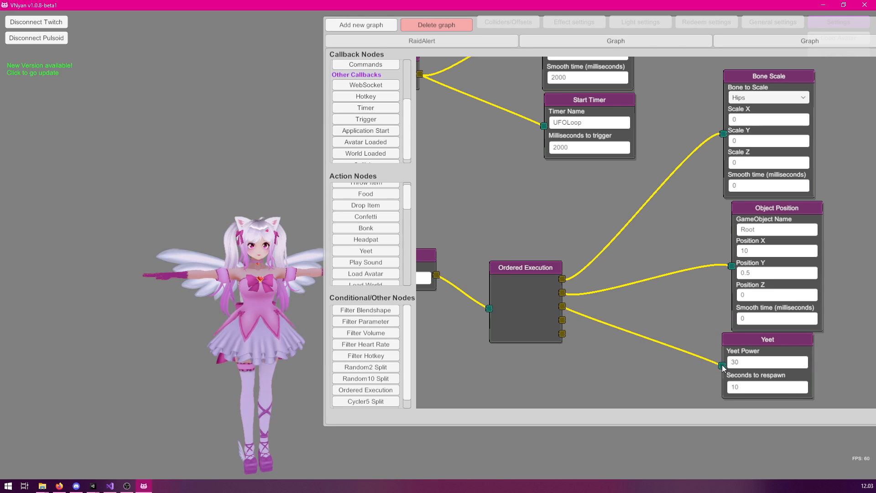
drag(659, 372, 685, 182)
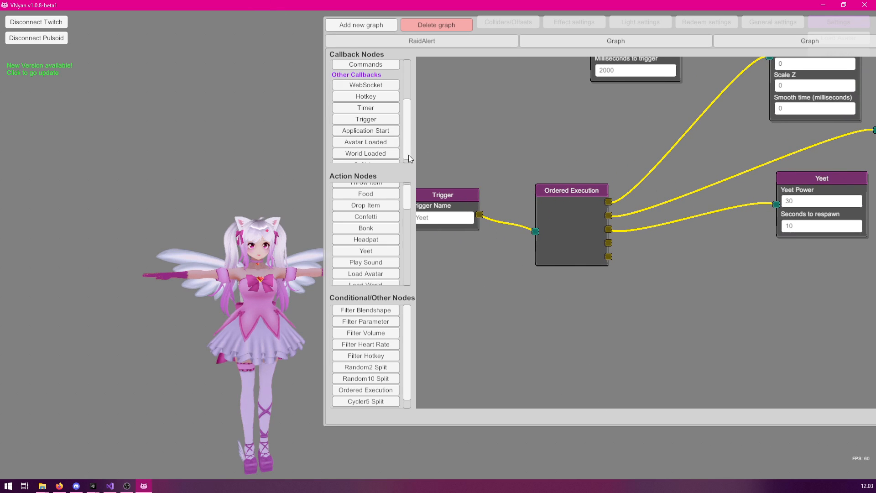
Step: Duplicate the UFOLoop Start Timer below Yeet, set it to 1000 milliseconds, and link it to the fourth Ordered Execution output
drag(680, 121, 633, 196)
drag(666, 120, 693, 23)
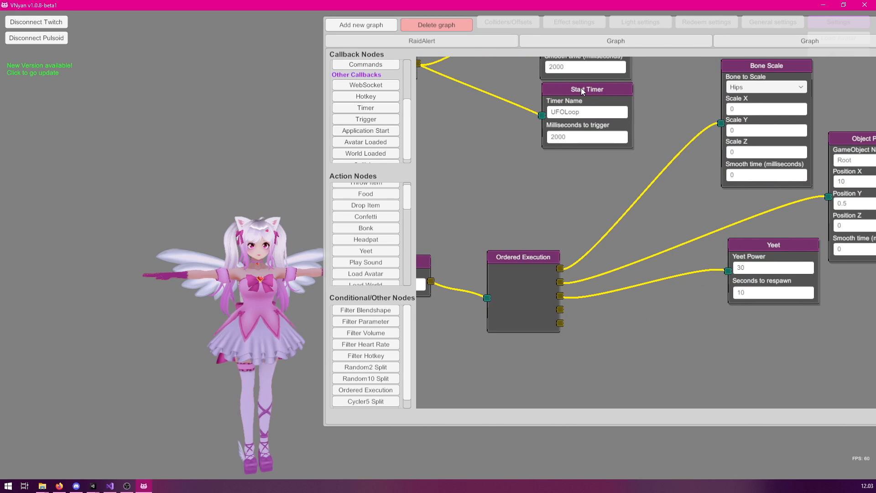
right_click(581, 89)
click(605, 95)
click(721, 369)
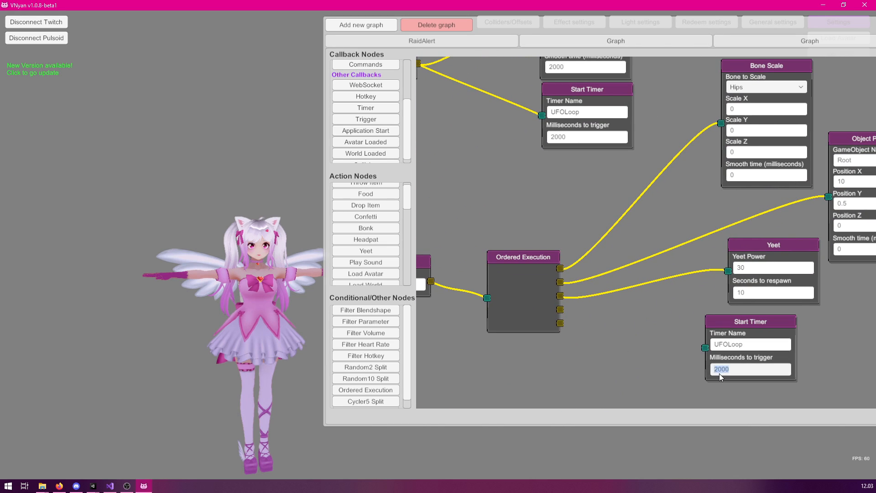
drag(722, 373, 540, 184)
Step: Duplicate the Yeet Call Trigger below itself, rename its trigger MakeVisible, and link it to the fourth Cycler 5 output
scroll(744, 281, down, 5)
scroll(744, 282, up, 5)
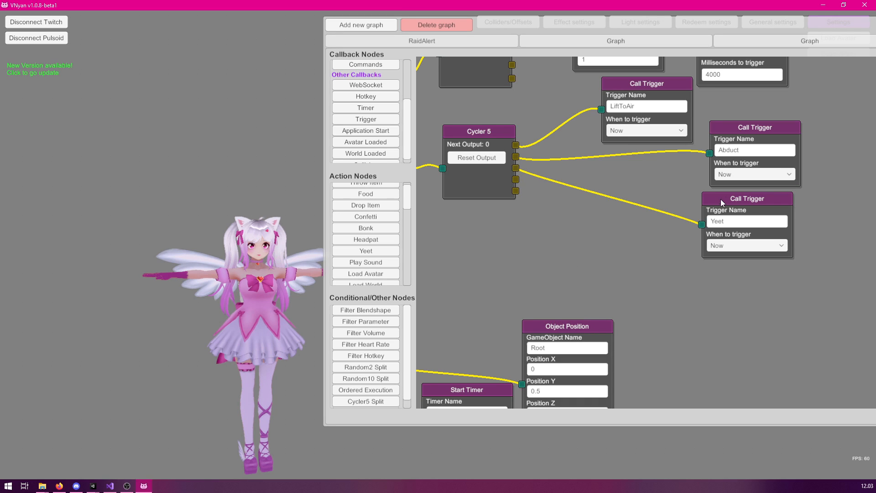
right_click(736, 197)
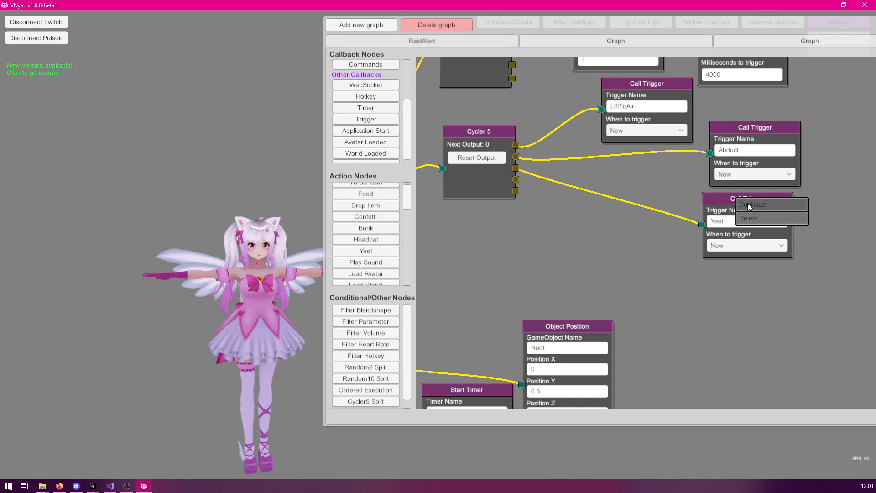
click(748, 203)
drag(743, 213, 739, 297)
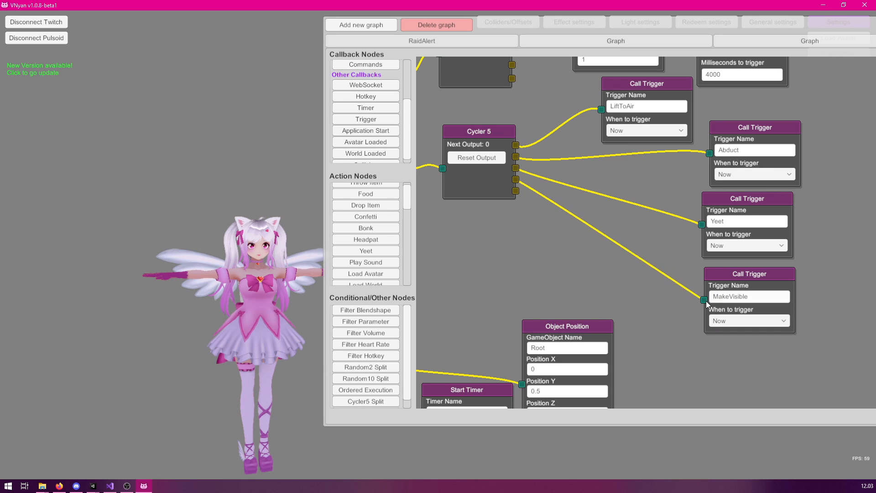
drag(728, 234, 752, 234)
drag(737, 280, 757, 272)
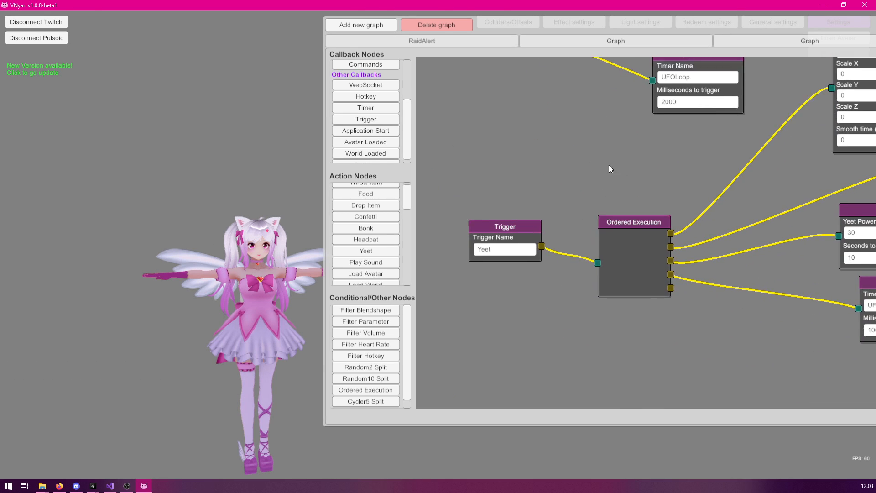
Step: Duplicate the Yeet Trigger callback, place the copy below it, and set its trigger name to MakeVisible
scroll(609, 166, down, 3)
right_click(507, 114)
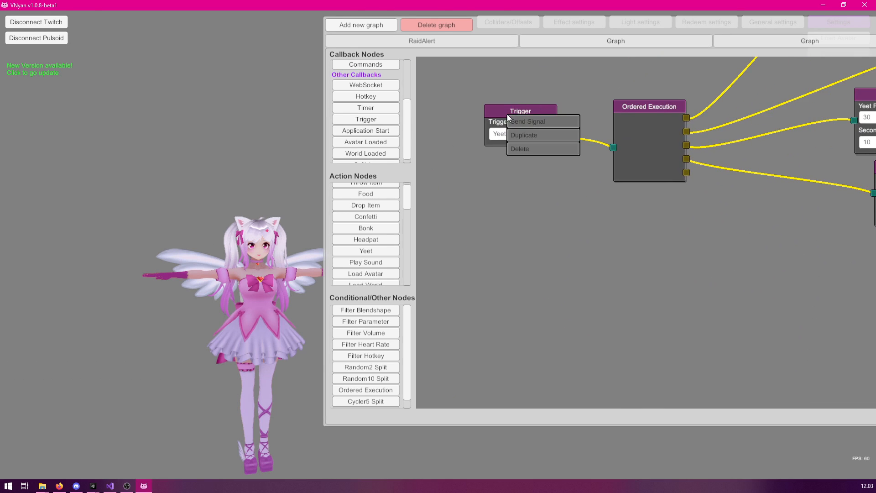
click(530, 139)
click(538, 297)
click(535, 286)
scroll(678, 187, down, 5)
scroll(710, 101, up, 3)
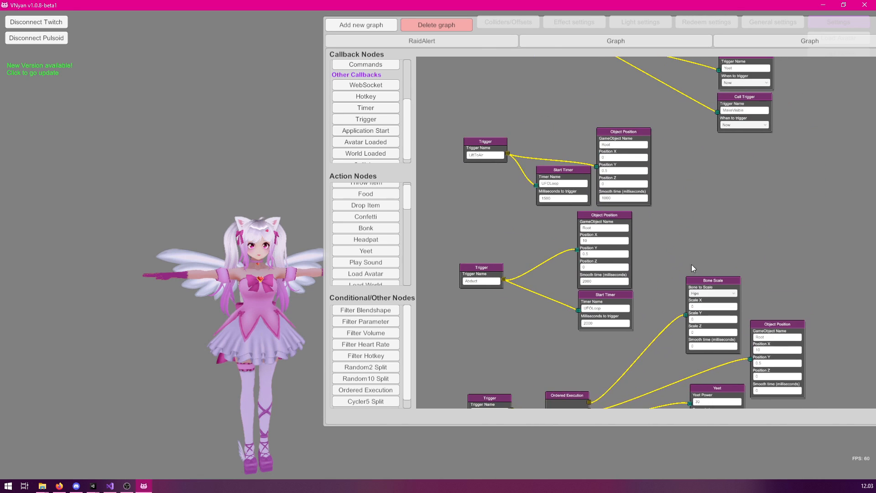
scroll(667, 252, up, 3)
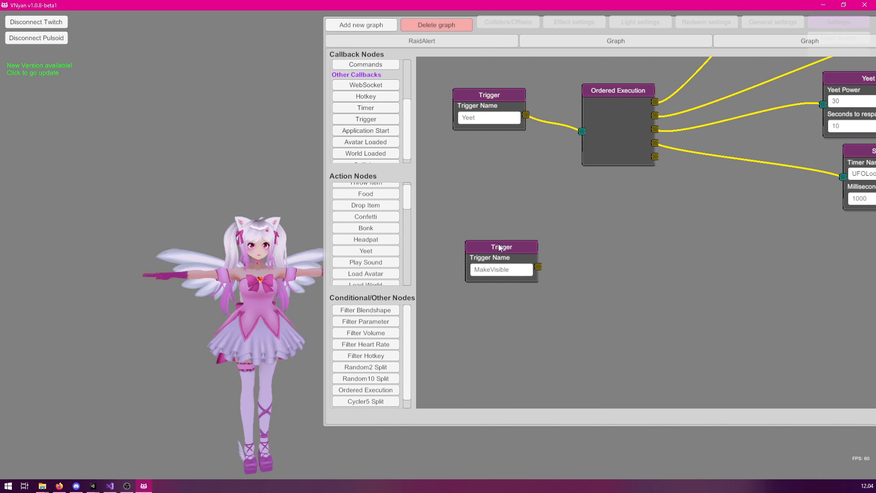
drag(499, 246, 488, 241)
Step: Duplicate the Hips Bone Scale node, place the copy beside the MakeVisible trigger, and link the trigger to it
drag(665, 214, 619, 269)
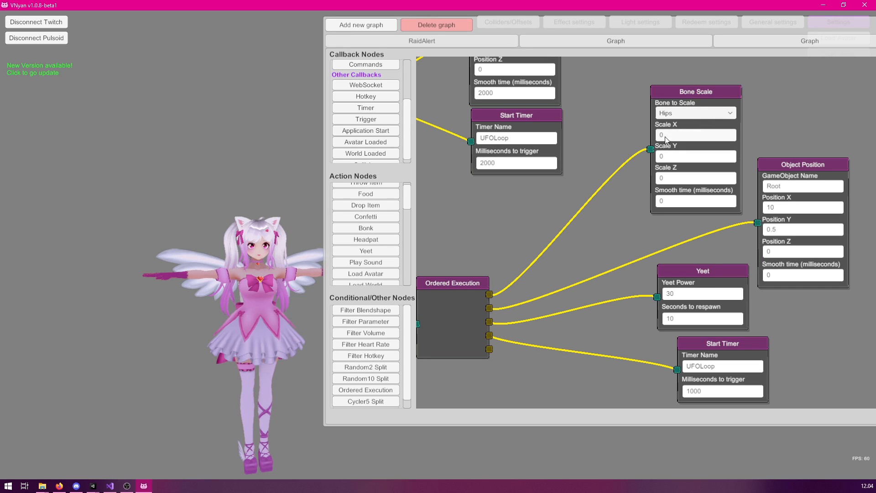
right_click(682, 93)
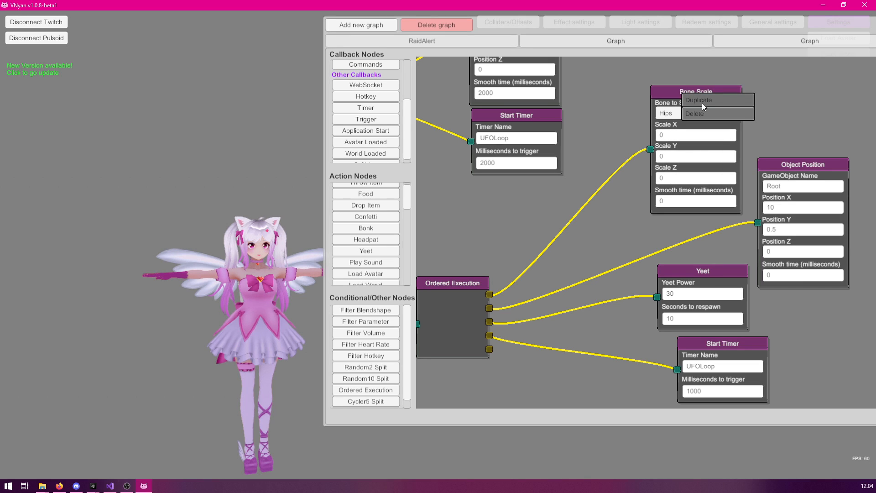
click(700, 100)
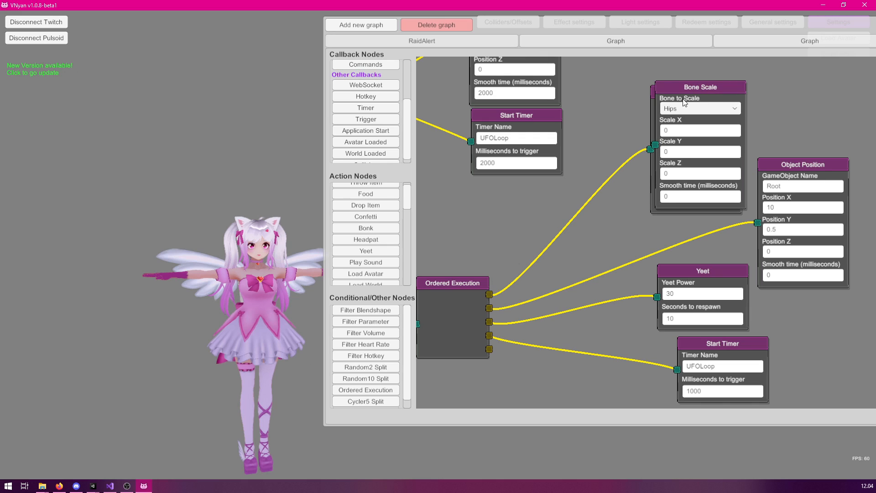
drag(692, 105, 580, 301)
drag(607, 188, 702, 43)
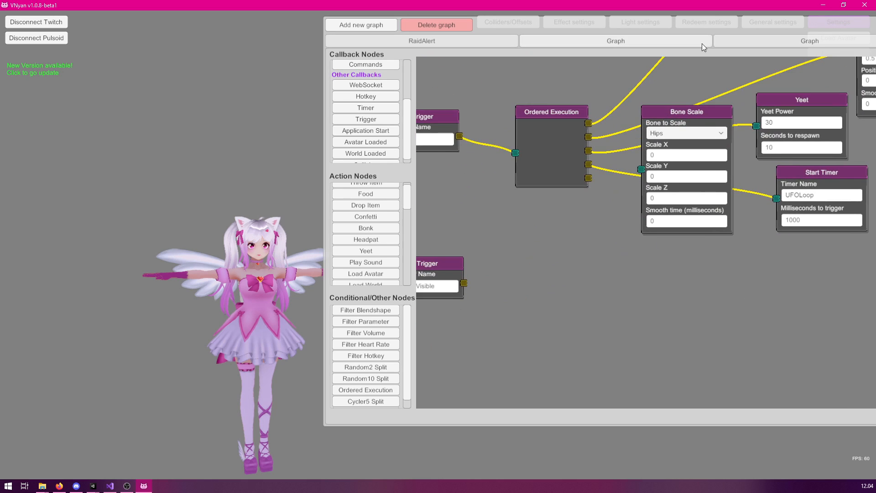
drag(684, 114, 577, 218)
drag(464, 284, 537, 266)
drag(580, 210, 631, 204)
drag(440, 263, 621, 180)
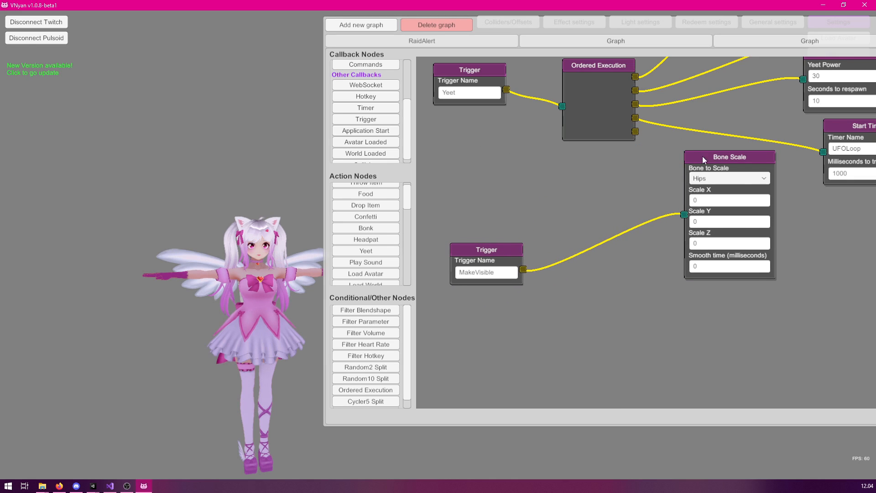
drag(710, 157, 680, 152)
Step: Duplicate the Yeet branch's Start Timer below the copied Bone Scale, edit its milliseconds to trigger, and link it to the MakeVisible trigger
drag(806, 215, 688, 190)
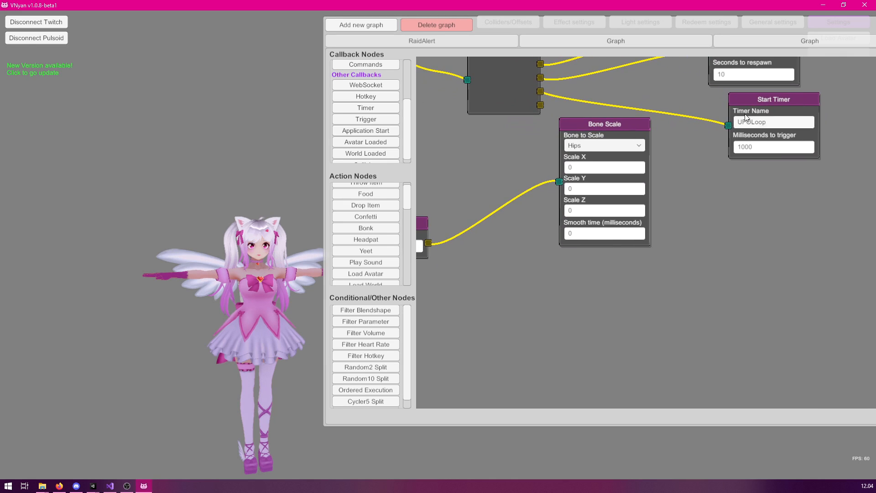
right_click(752, 99)
click(772, 107)
drag(748, 99, 587, 289)
drag(504, 243, 609, 187)
drag(676, 280, 679, 239)
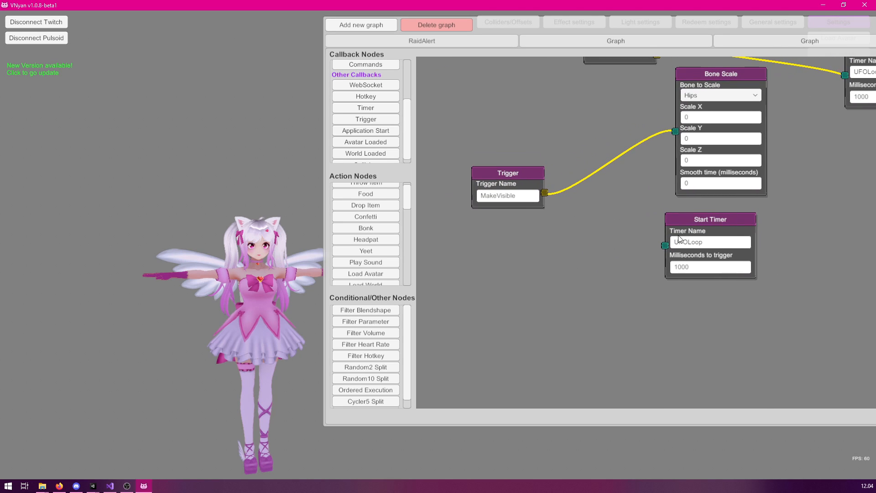
click(682, 269)
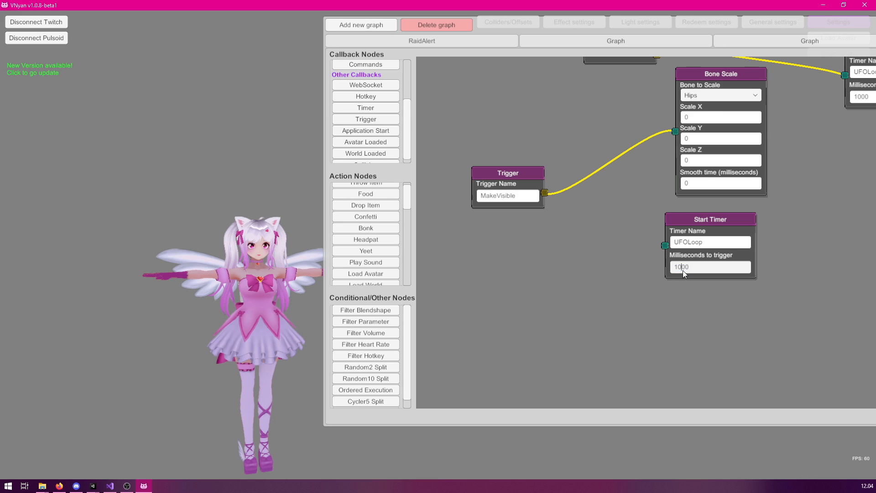
key(BackSpace)
drag(545, 192, 665, 245)
Step: Link the fifth Cycler 5 output to a node placed below the cycler
scroll(641, 170, up, 5)
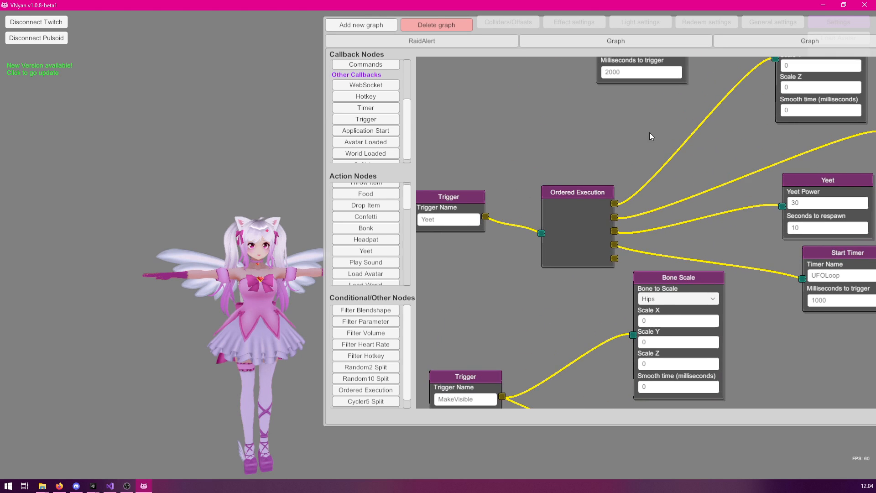
scroll(651, 136, up, 4)
scroll(697, 137, up, 2)
scroll(797, 292, down, 5)
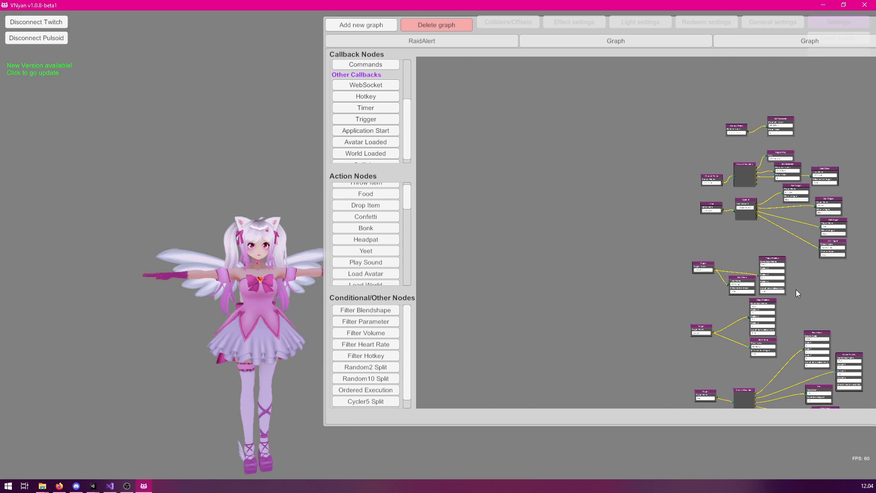
scroll(751, 205, up, 5)
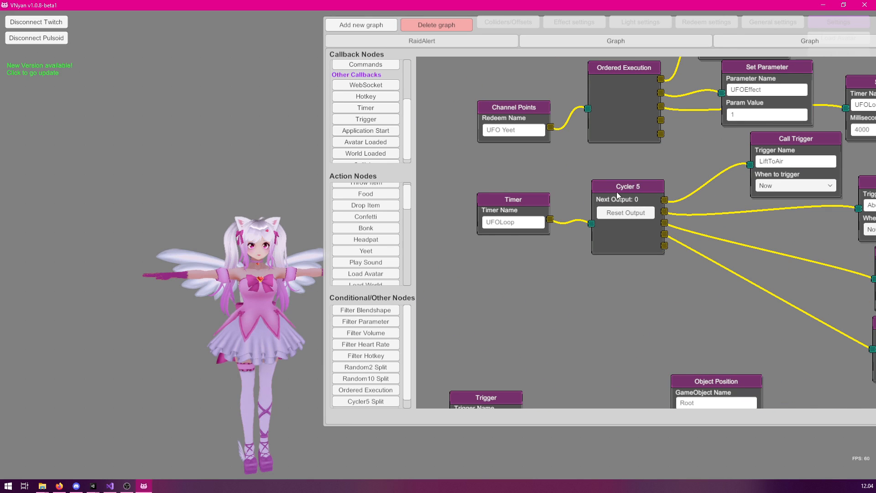
drag(672, 252, 646, 404)
drag(683, 147, 700, 125)
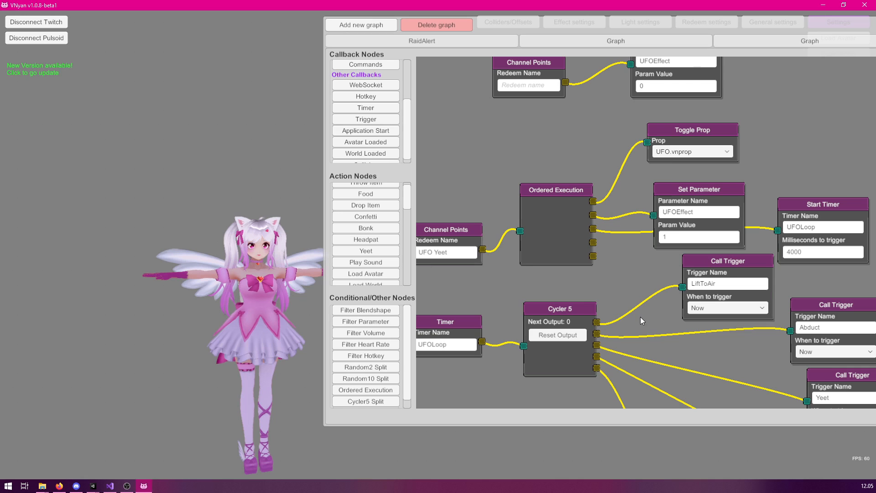
Step: Shift the Yeet branch's Bone Scale node over the Object Position node to make room for more nodes beside Ordered Execution
drag(640, 308, 588, 228)
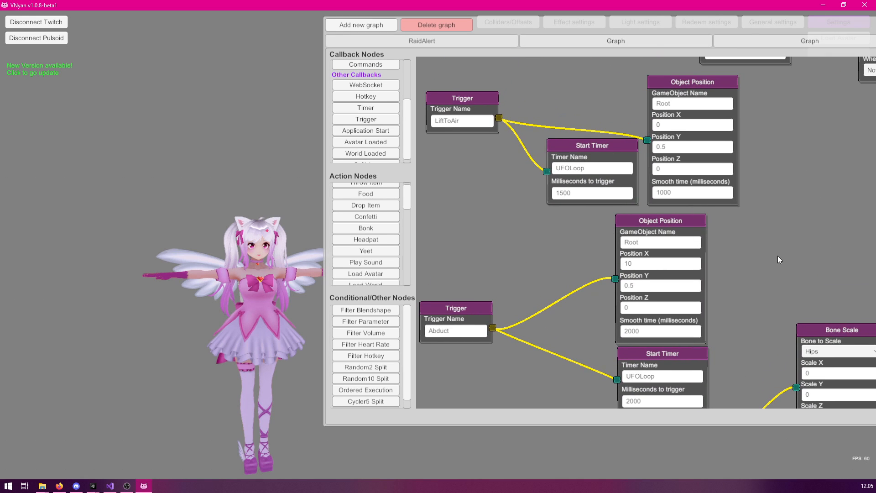
drag(779, 257, 743, 181)
drag(746, 236, 693, 167)
drag(530, 334, 459, 416)
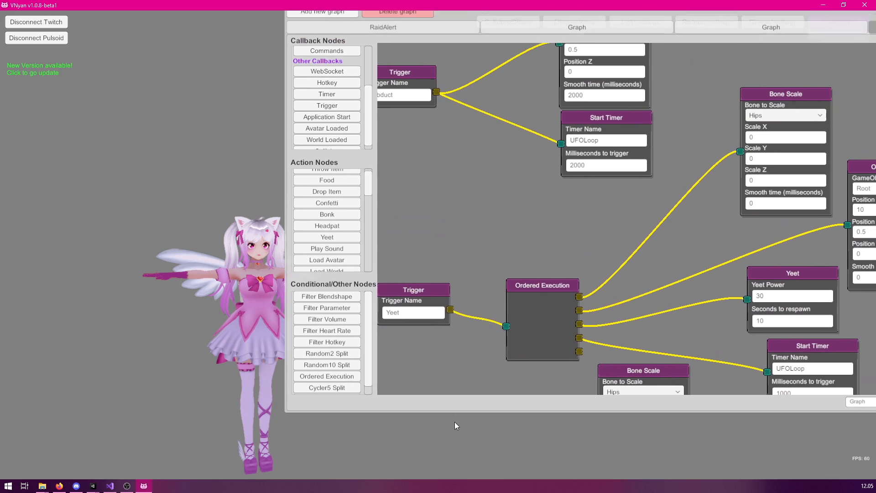
drag(698, 119, 741, 193)
drag(471, 300, 473, 267)
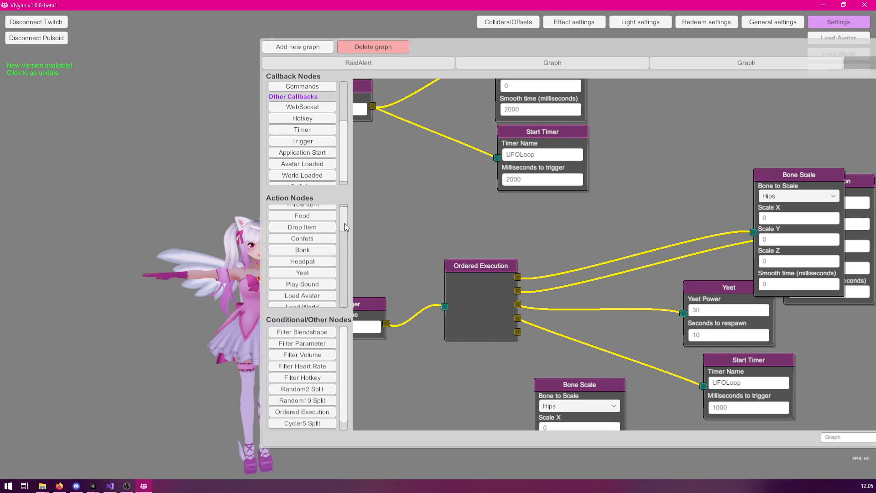
Step: Add a Set Parameter node with UFOEffect at value 0 and link it to the Yeet branch's first Ordered Execution output
drag(344, 218, 356, 292)
click(302, 210)
click(662, 181)
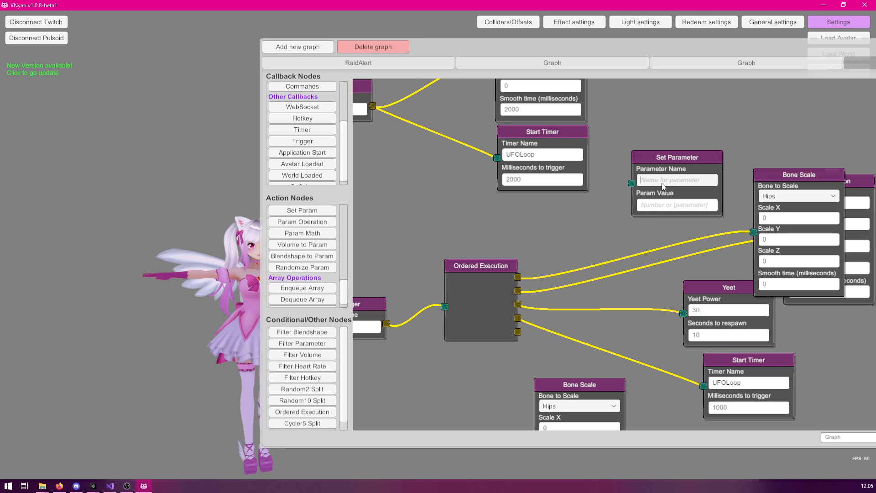
text(UFOEffect)
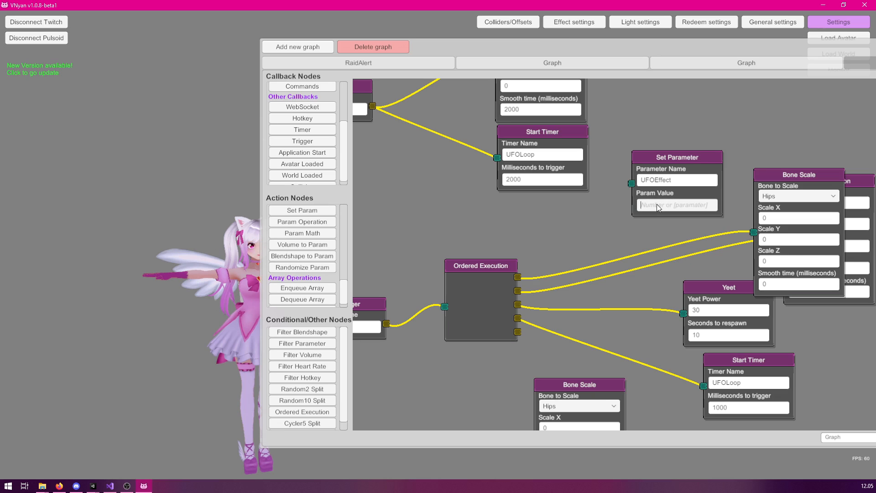
click(657, 205)
drag(518, 277, 631, 183)
drag(674, 156, 681, 140)
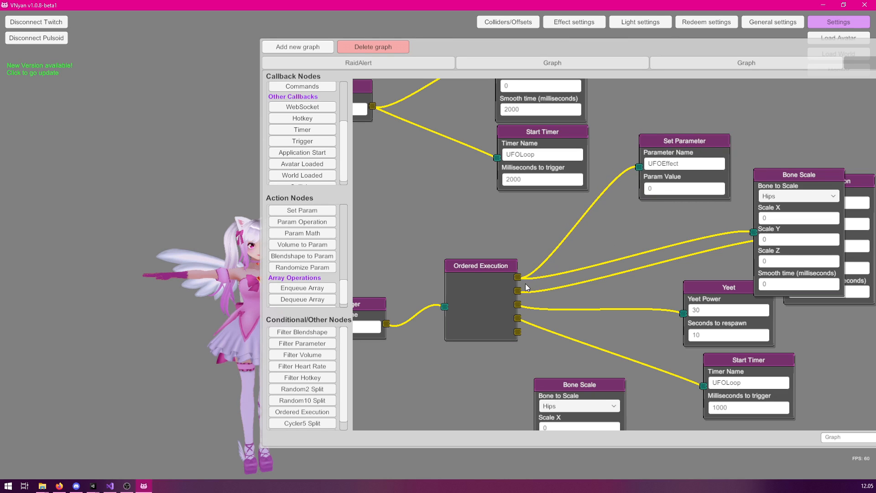
Step: Add a Toggle Prop node for UFO.vnprop below Set Parameter and link it to the second Ordered Execution output
drag(345, 295, 365, 239)
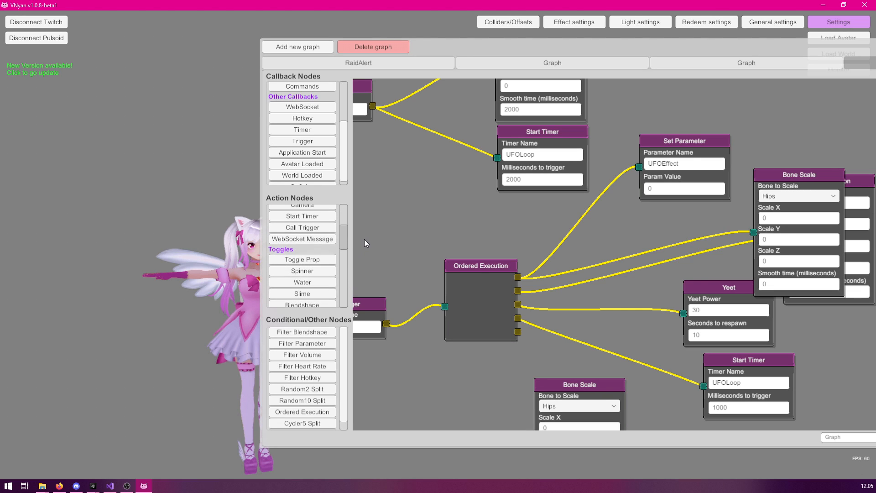
click(302, 259)
click(694, 263)
click(673, 317)
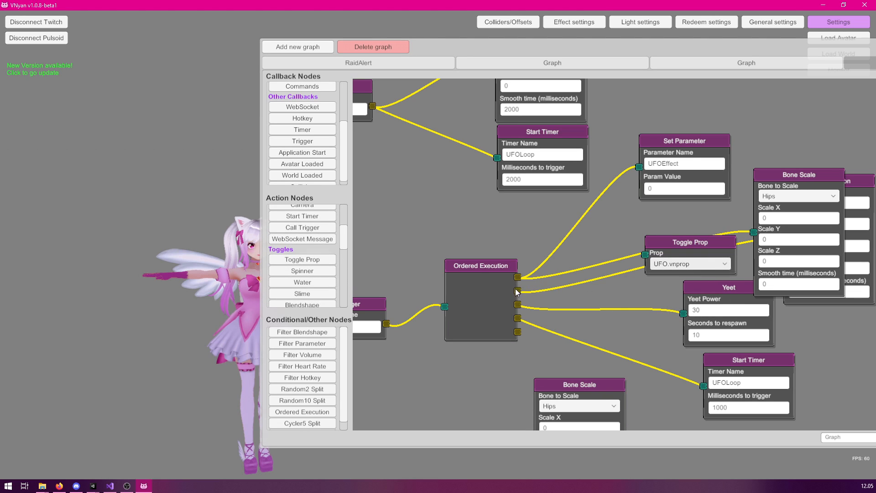
drag(571, 281, 681, 210)
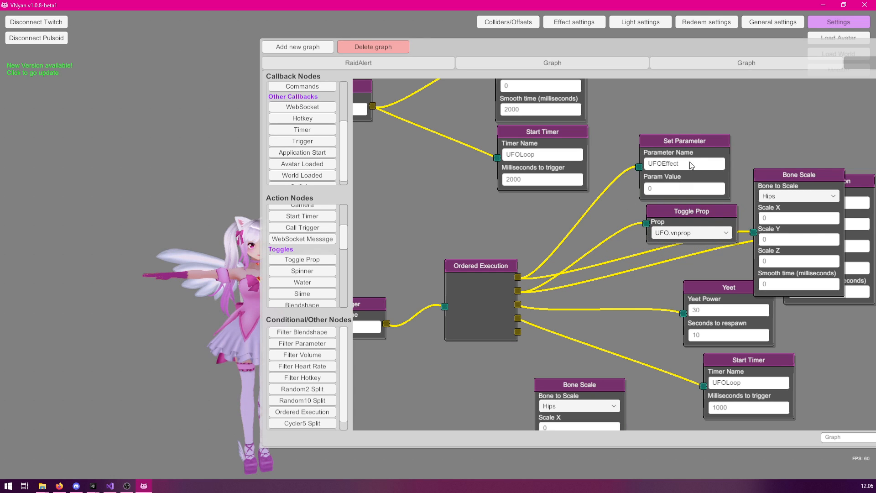
Step: Test the UFO sequence by sending a signal from the UFO Yeet Channel Points node, and bring the cycler back into view
drag(596, 305, 544, 248)
drag(519, 341, 476, 454)
scroll(432, 275, down, 5)
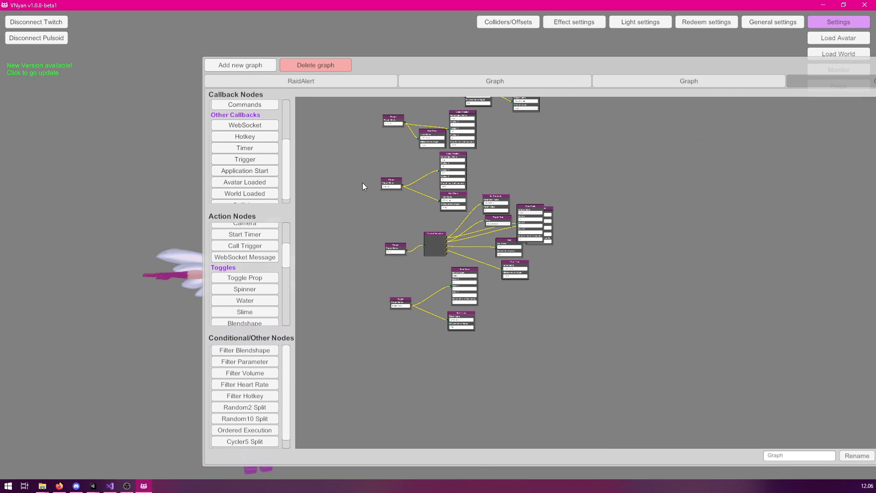
right_click(755, 258)
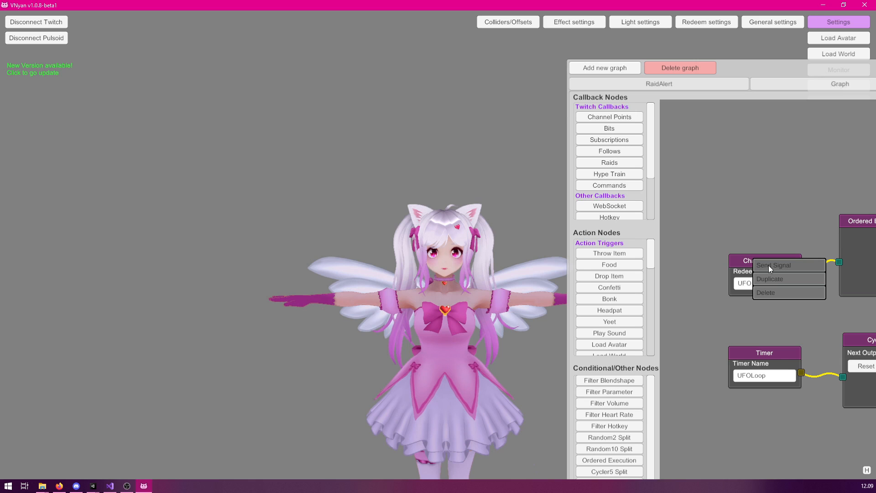
click(760, 202)
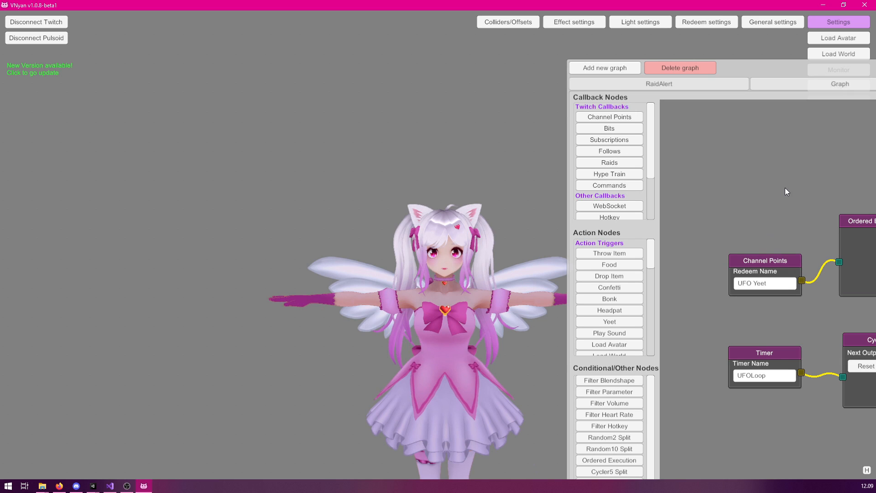
right_click(765, 261)
click(778, 263)
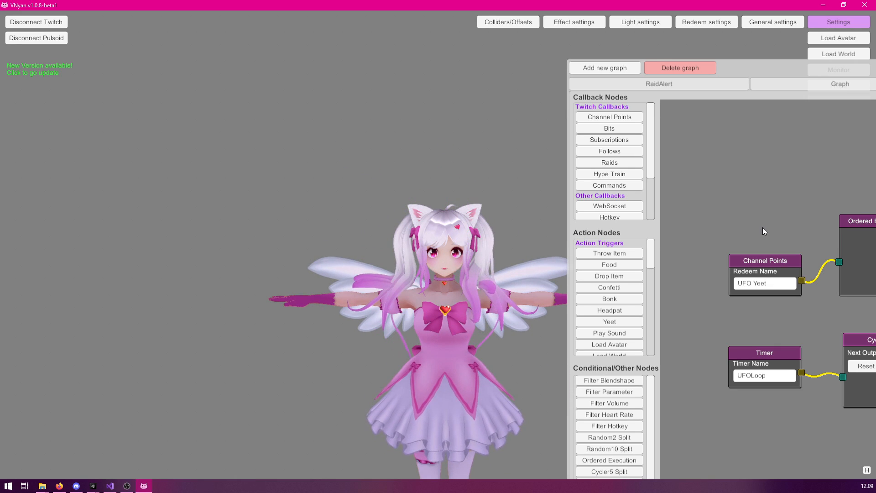
drag(793, 67, 549, 40)
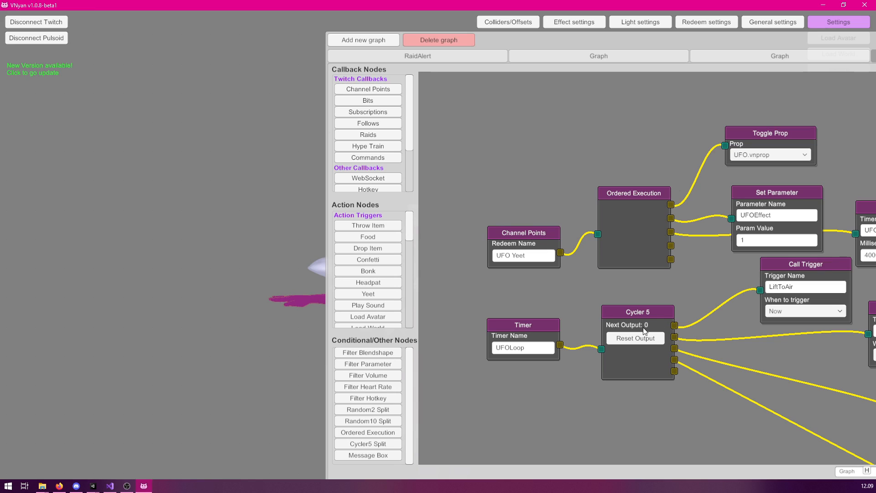
Step: Move the node graph clear of the avatar and test the sequence with a signal from the UFO Yeet node
drag(540, 45, 744, 59)
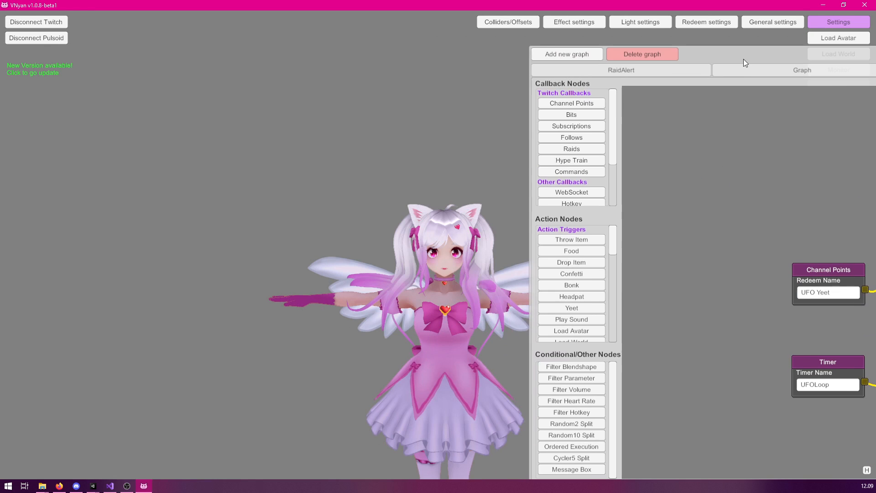
right_click(820, 269)
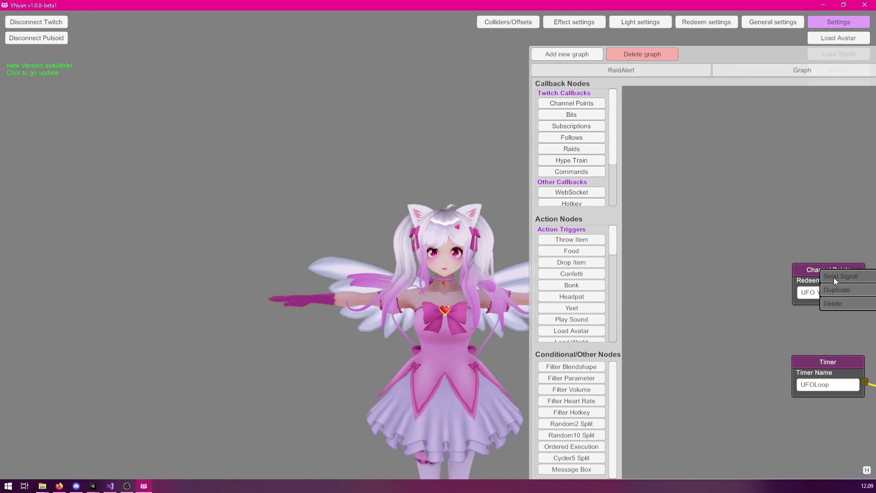
click(835, 279)
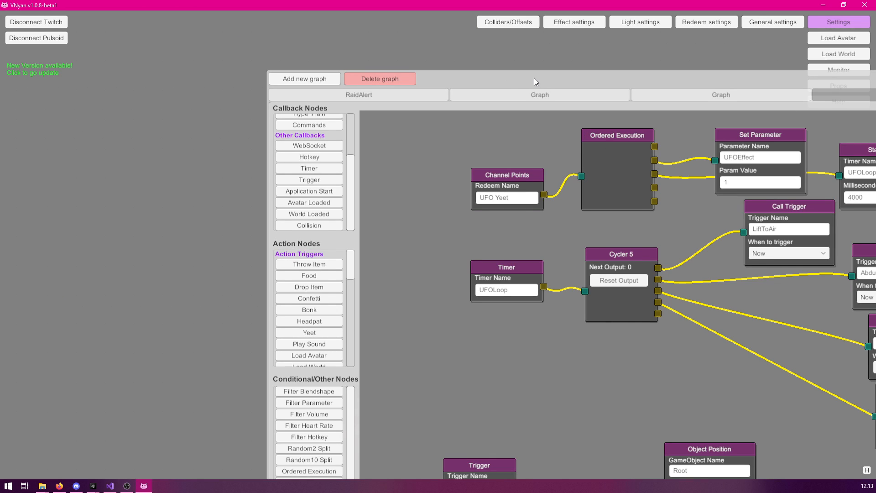
Step: Close the node graph, switch to Unity, and select the UFOOff animation clip of PropContainer
drag(534, 78, 365, 188)
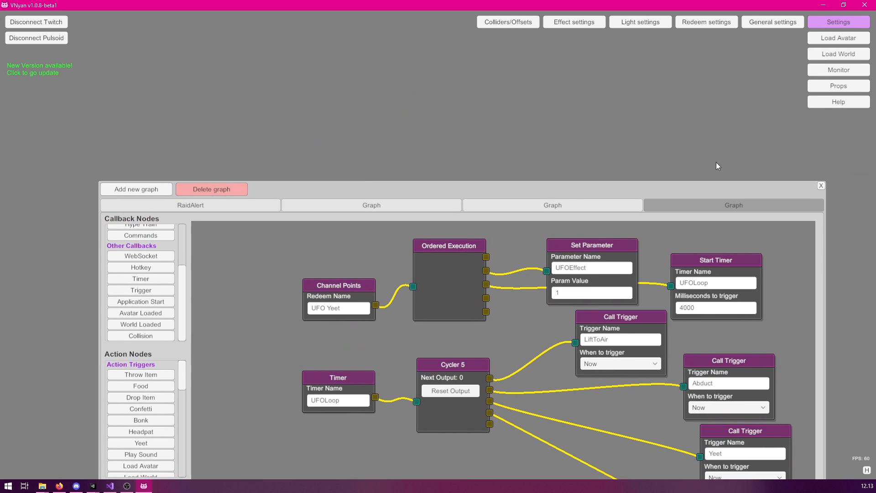
click(822, 186)
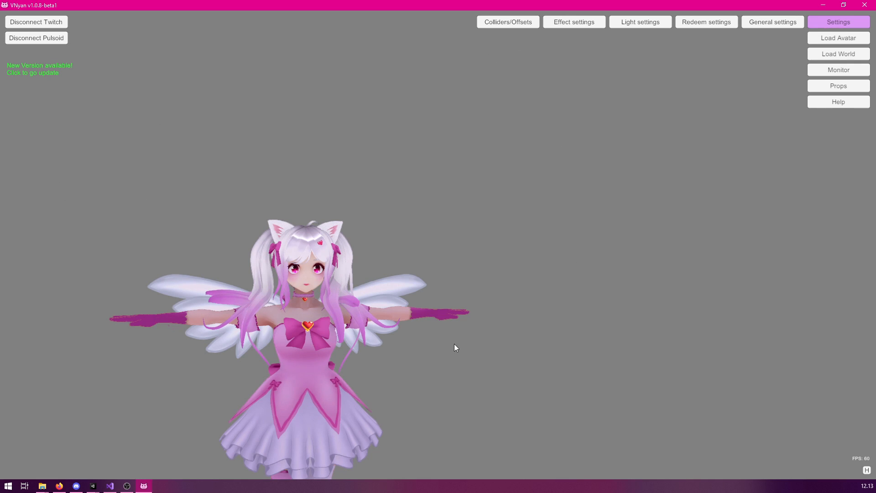
key(alt+Tab)
click(55, 70)
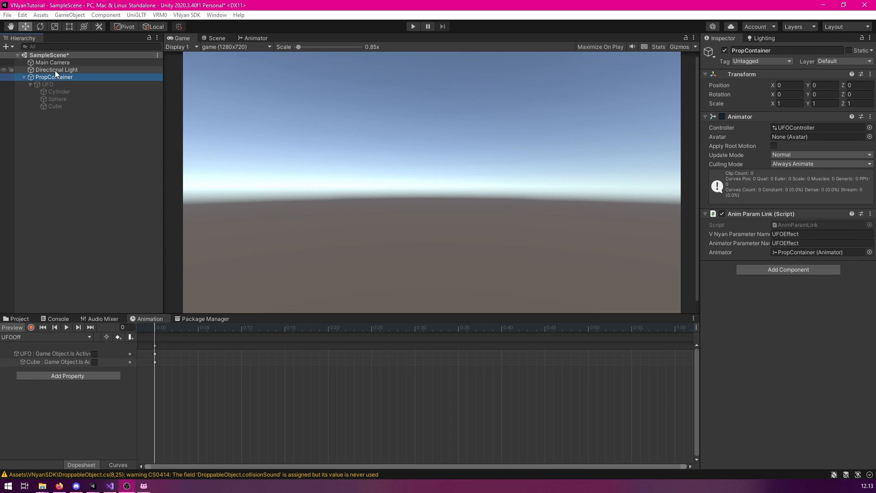
click(59, 76)
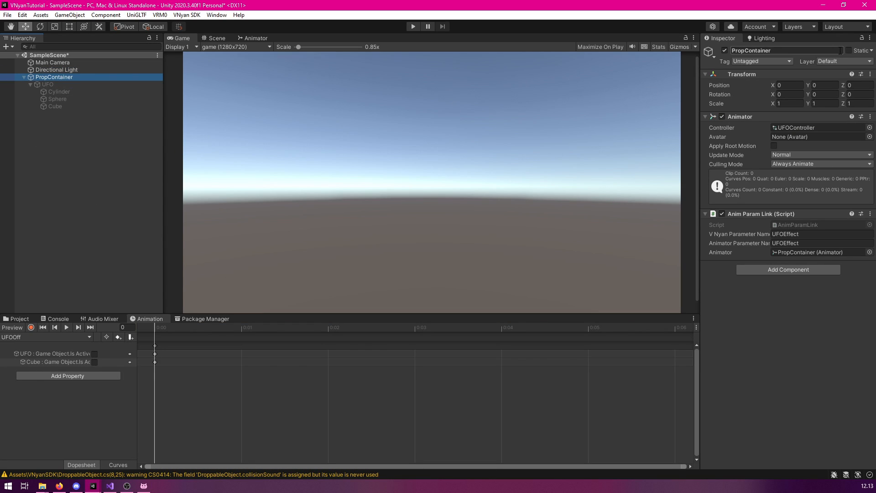
click(40, 338)
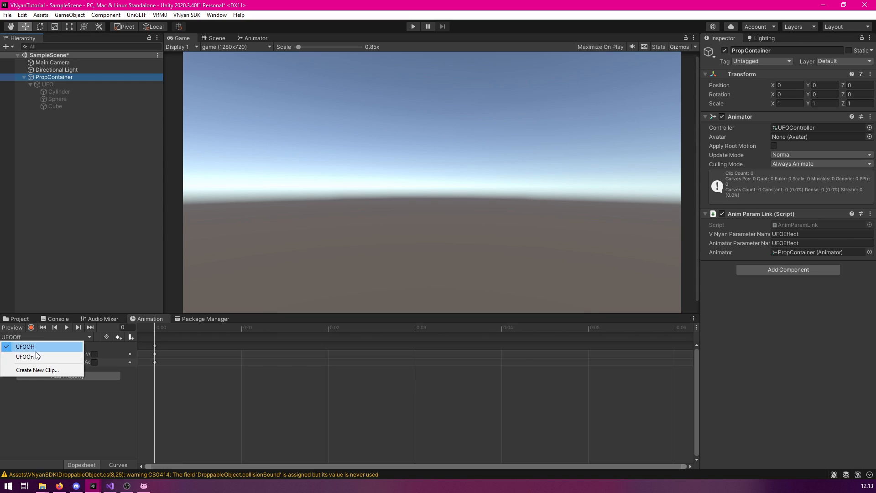
click(33, 350)
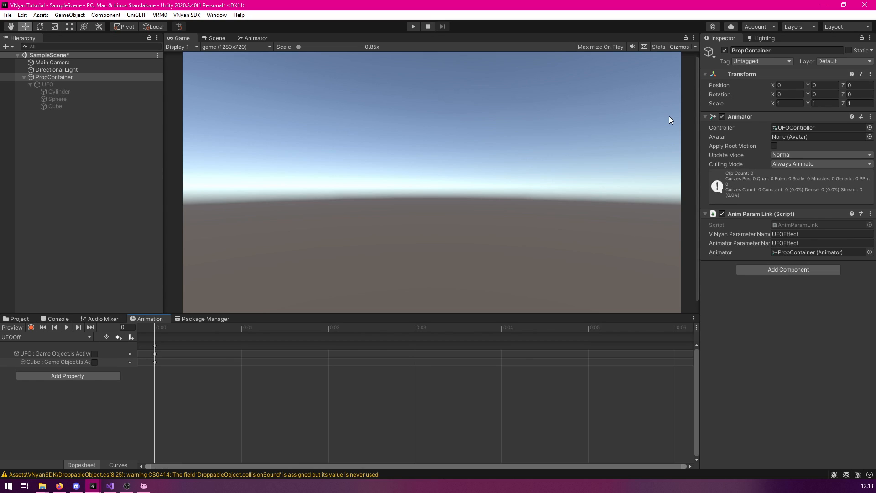
Step: Record a Position key for the UFO object at frame 0 of the UFOOff clip, with X at 10
click(48, 84)
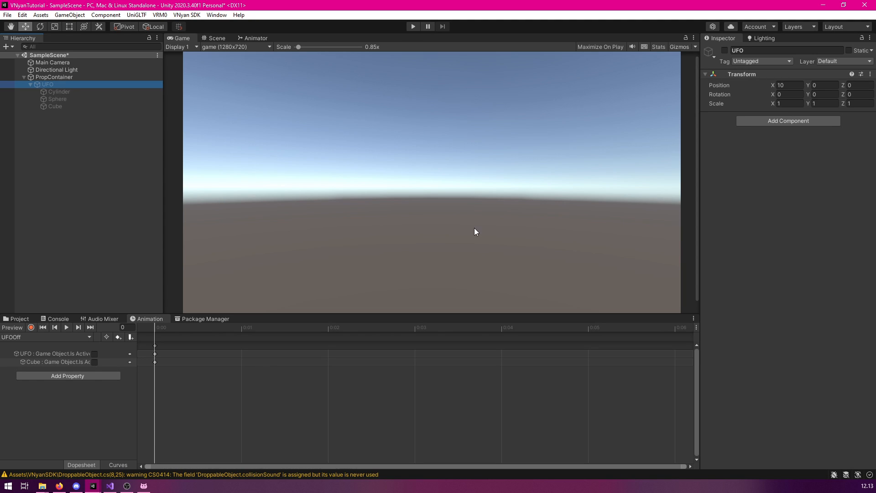
click(31, 328)
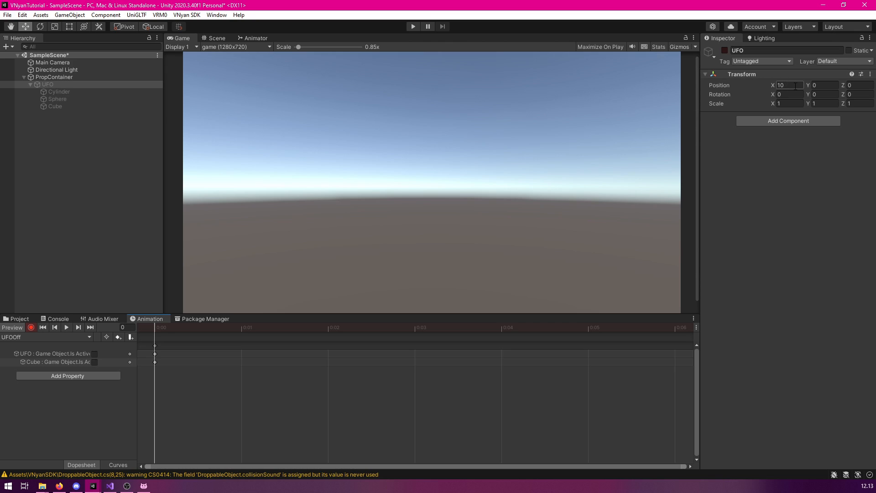
right_click(721, 84)
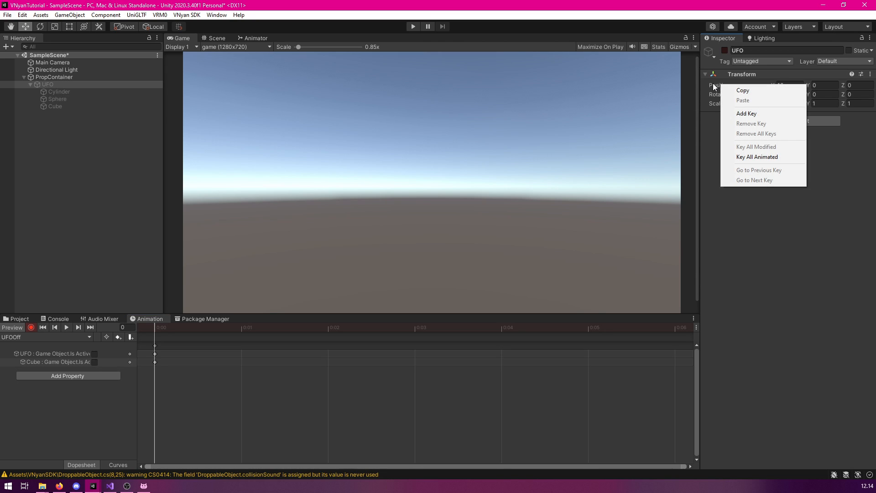
click(750, 114)
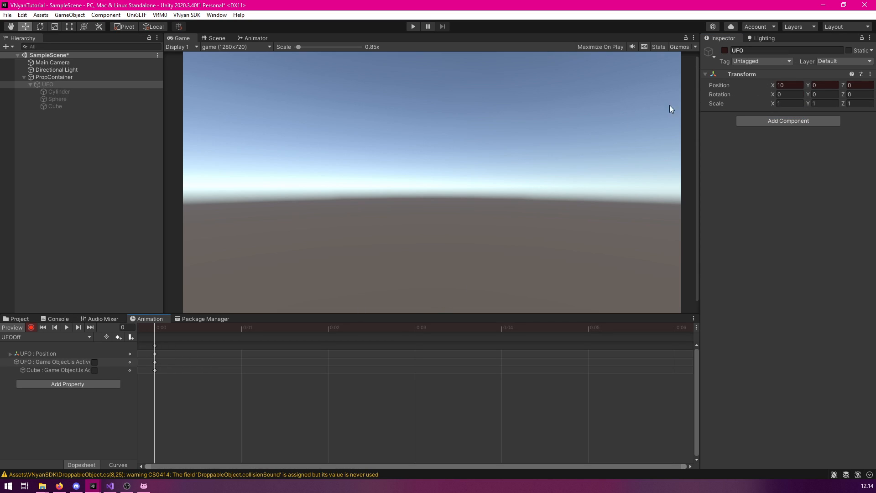
click(30, 327)
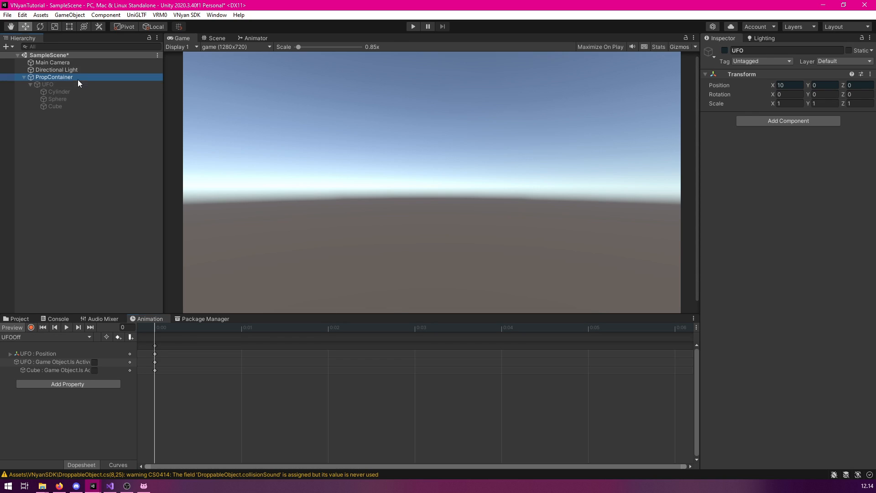
Step: Select PropContainer and bring up the VNyan SDK export commands for it
click(78, 78)
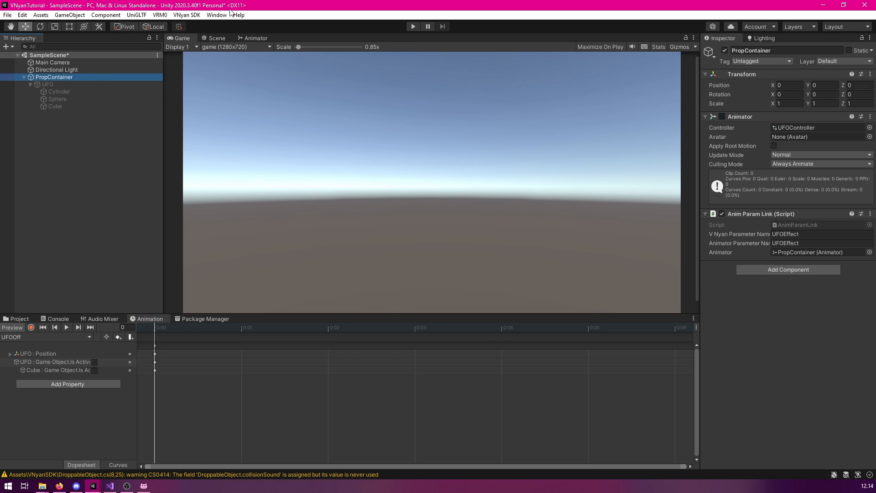
click(187, 15)
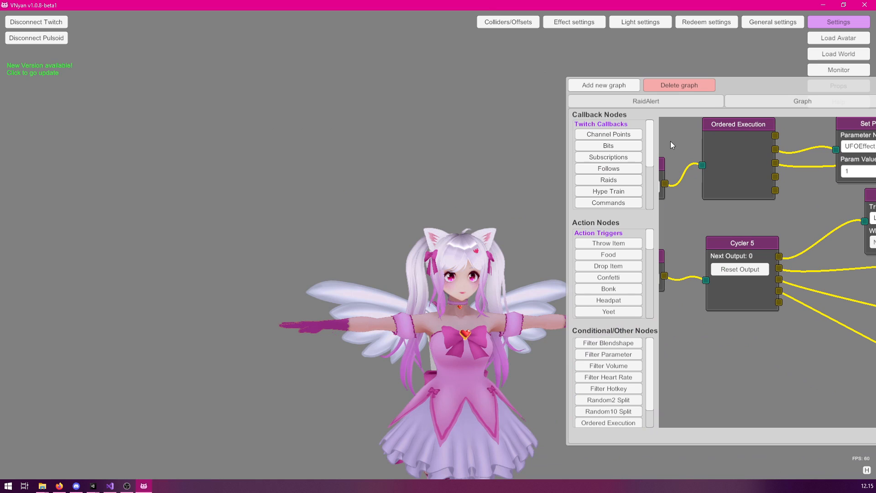
Step: In VNyan, bring the UFO Yeet Channel Points node into view and send its signal twice to test the UFO sequence
drag(695, 156, 798, 204)
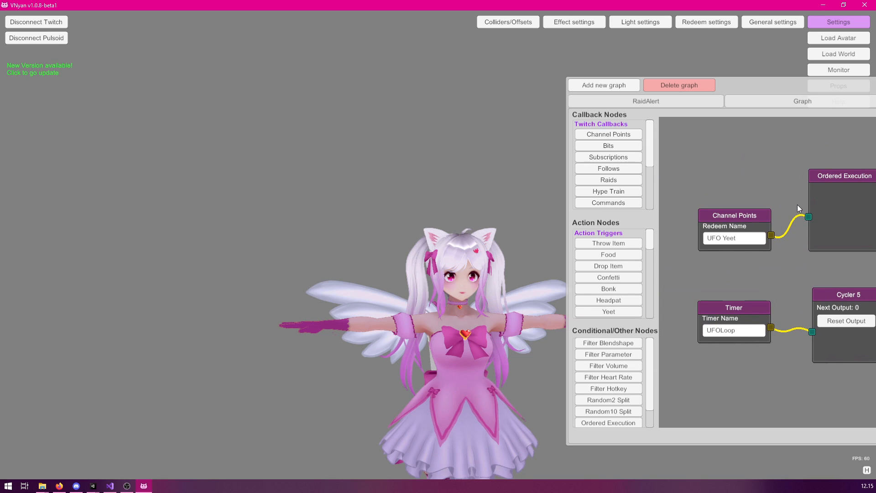
right_click(740, 215)
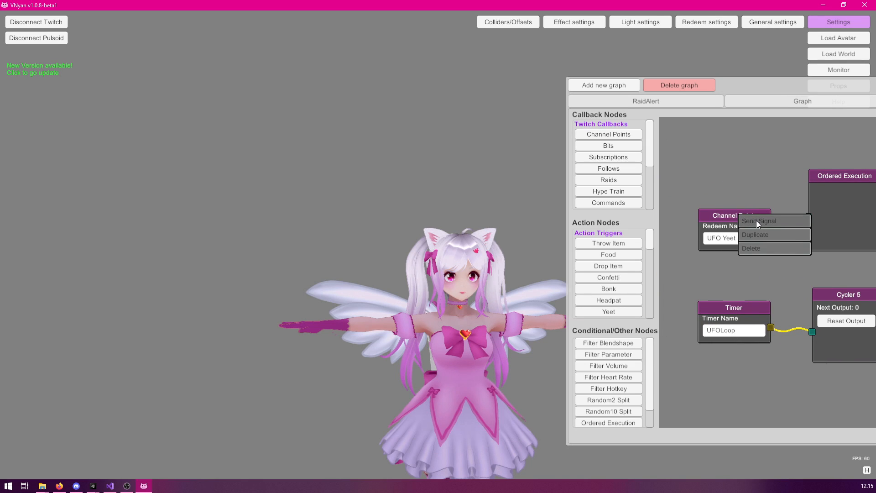
click(757, 221)
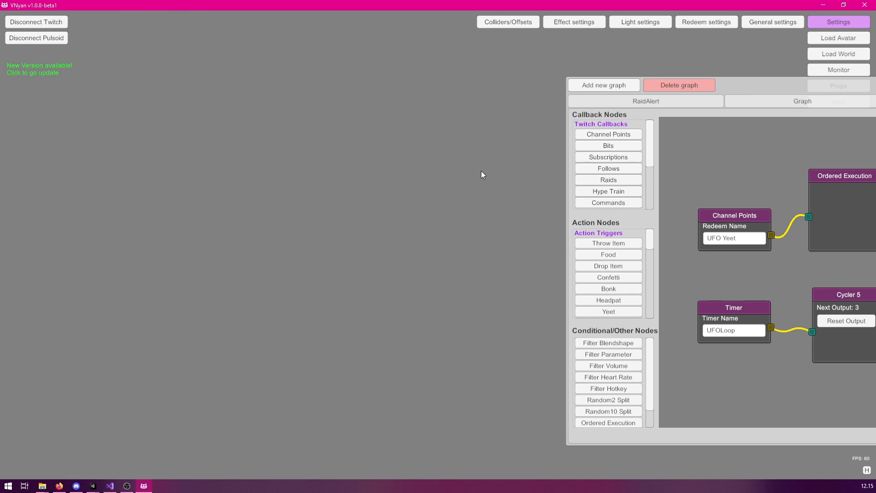
right_click(733, 217)
click(750, 225)
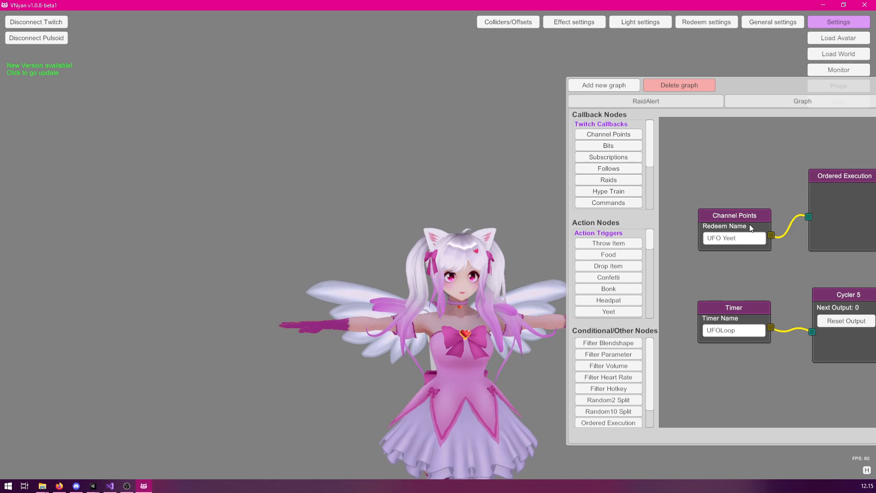